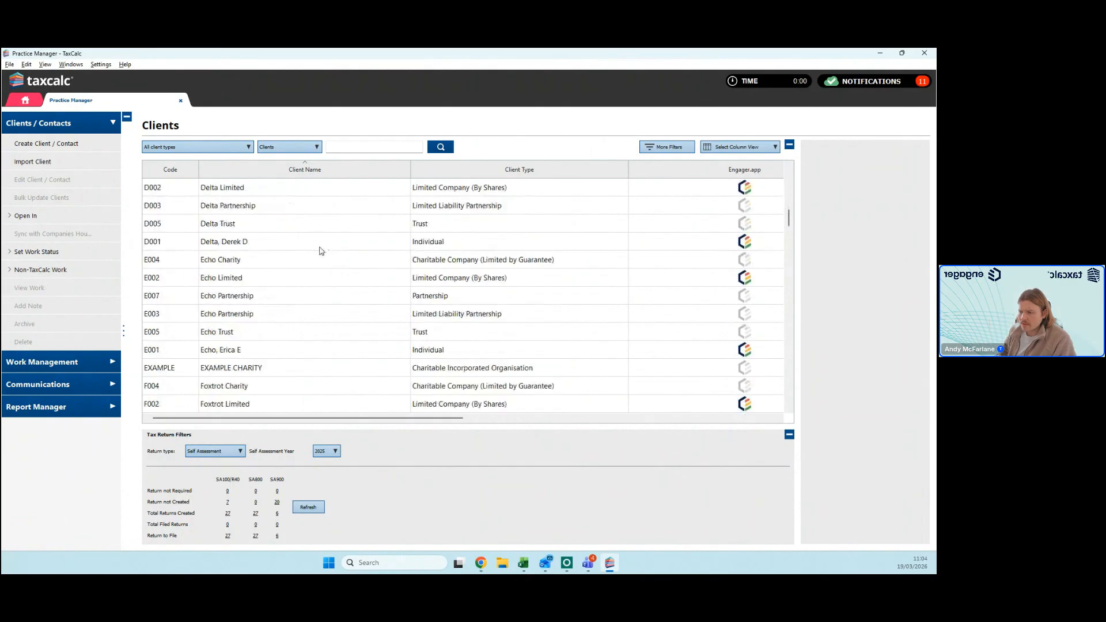
Step: Check the actions available for Echo Limited, and open the Companies House sync wizard for Acorah Software Products Limited (ACO0001)
{"action": "left_click", "coordinate": [249, 282]}
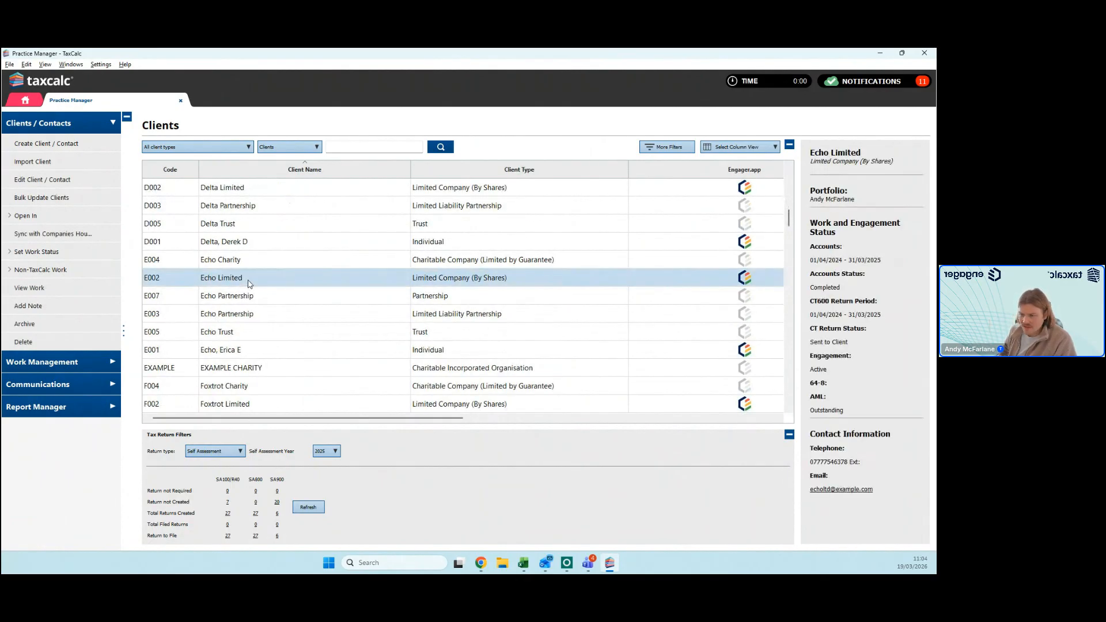
{"action": "right_click", "coordinate": [252, 279]}
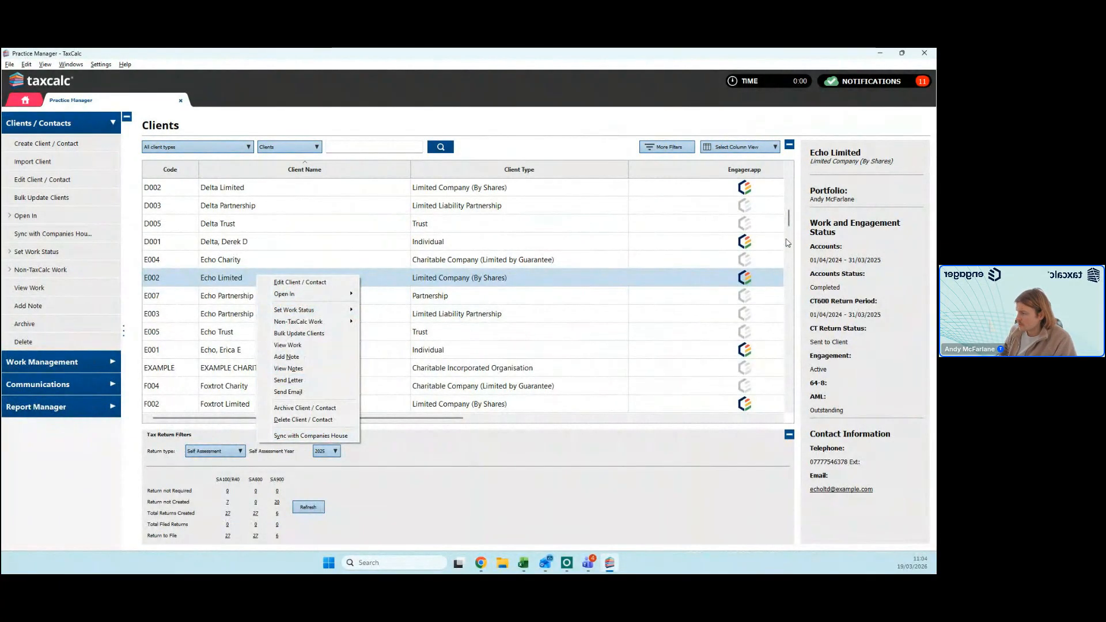
{"action": "left_click_drag", "start_coordinate": [789, 222], "coordinate": [790, 176]}
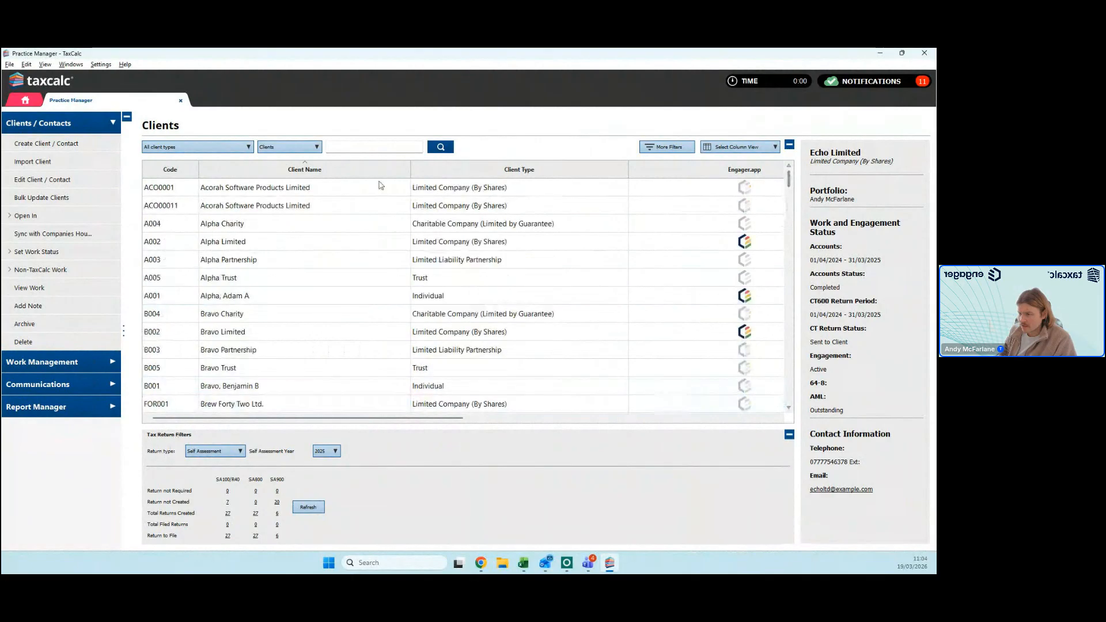
{"action": "right_click", "coordinate": [345, 190]}
{"action": "left_click", "coordinate": [418, 352]}
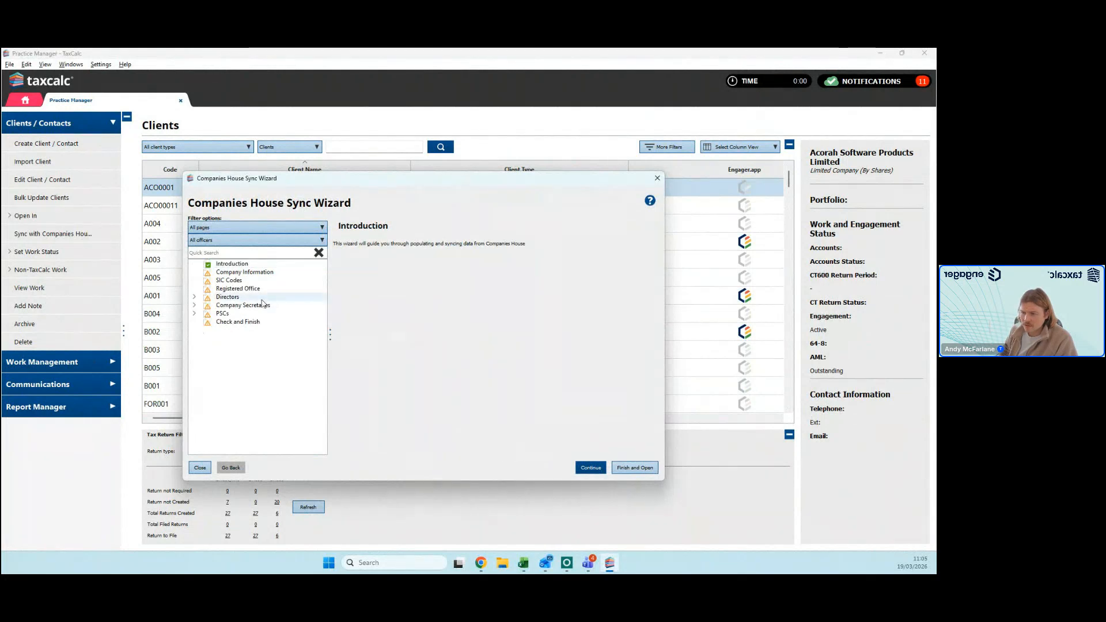
Step: Review the Directors, Company Information and Registered Office pages of the Companies House Sync Wizard, and close it without syncing
{"action": "left_click", "coordinate": [265, 298]}
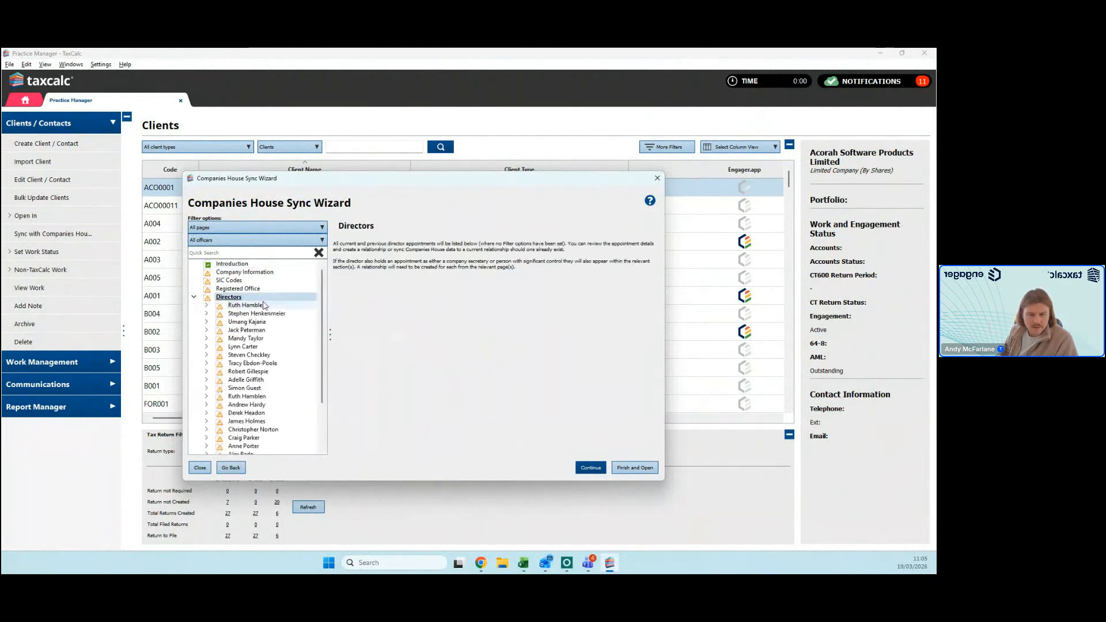
{"action": "left_click", "coordinate": [194, 298]}
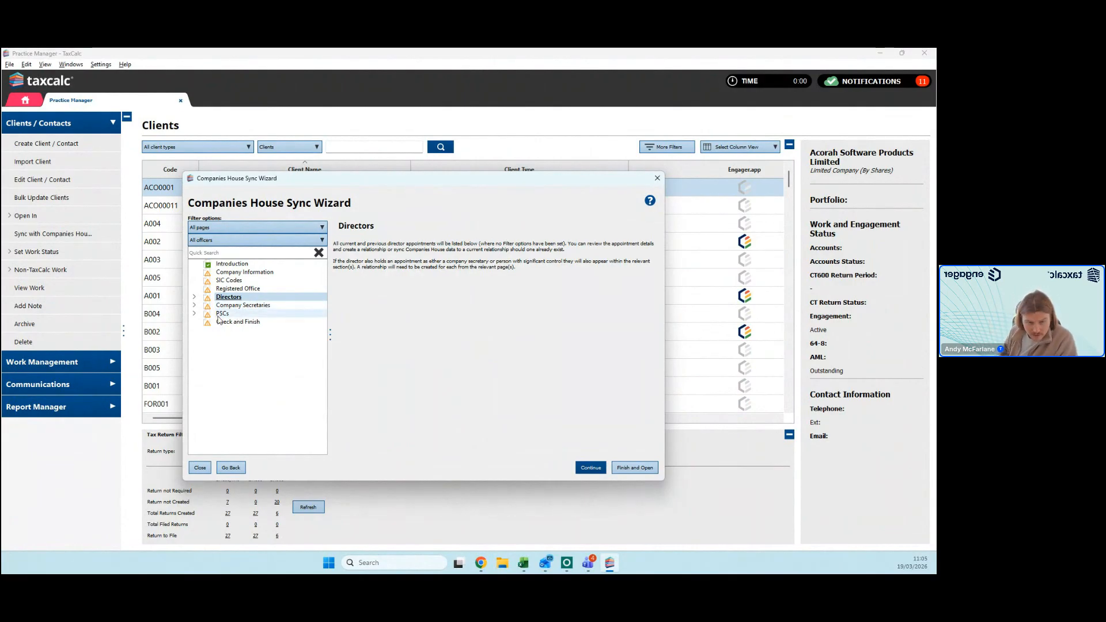
{"action": "left_click", "coordinate": [269, 273]}
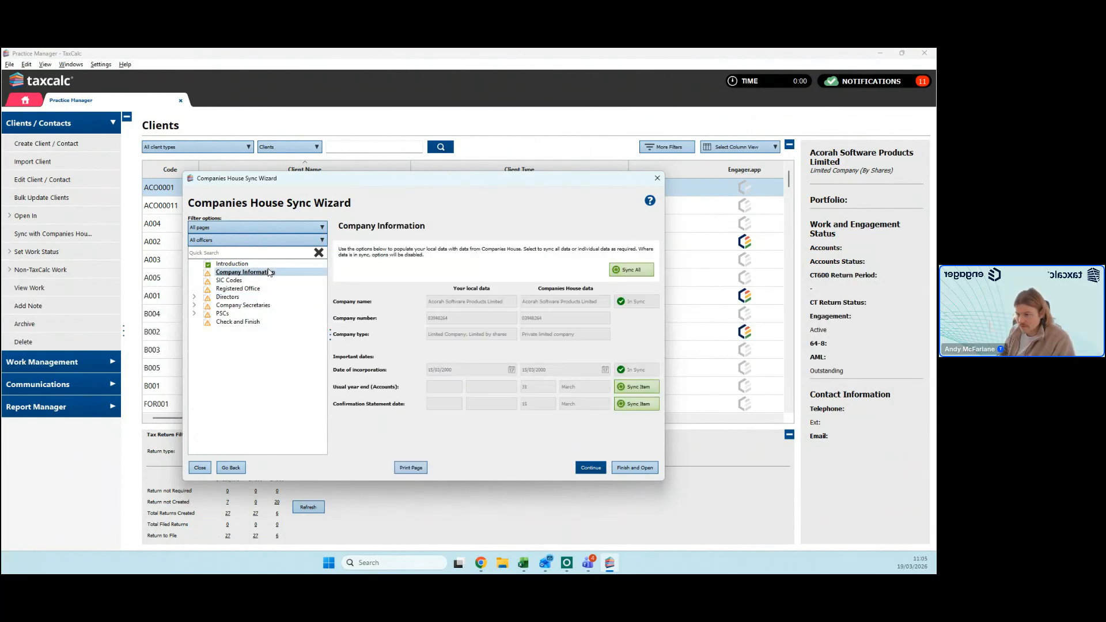
{"action": "left_click", "coordinate": [263, 280]}
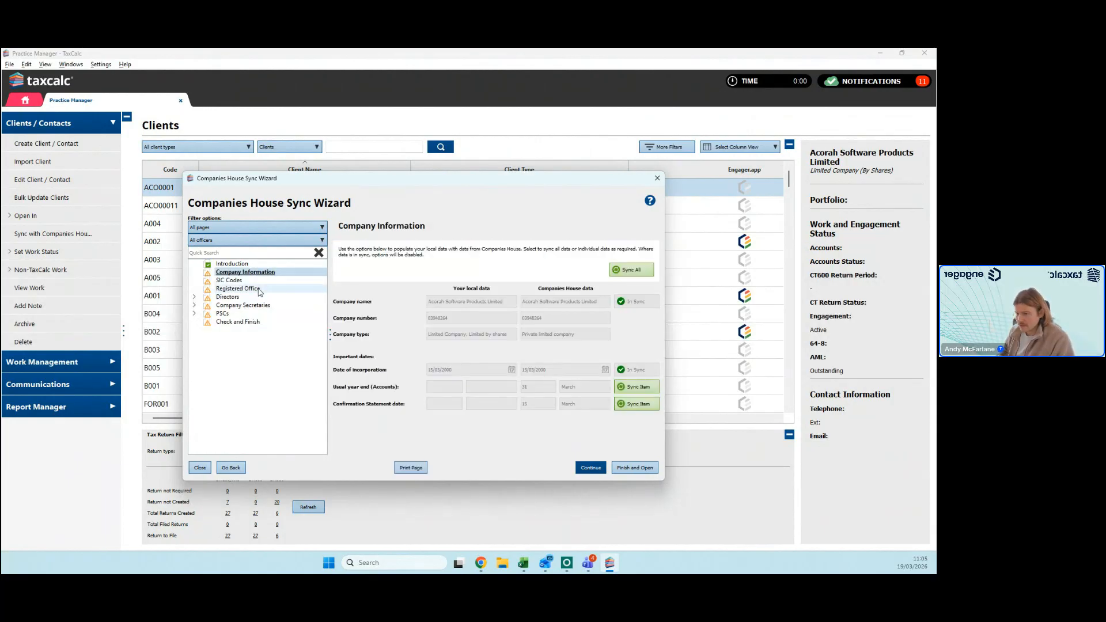
{"action": "left_click", "coordinate": [273, 290]}
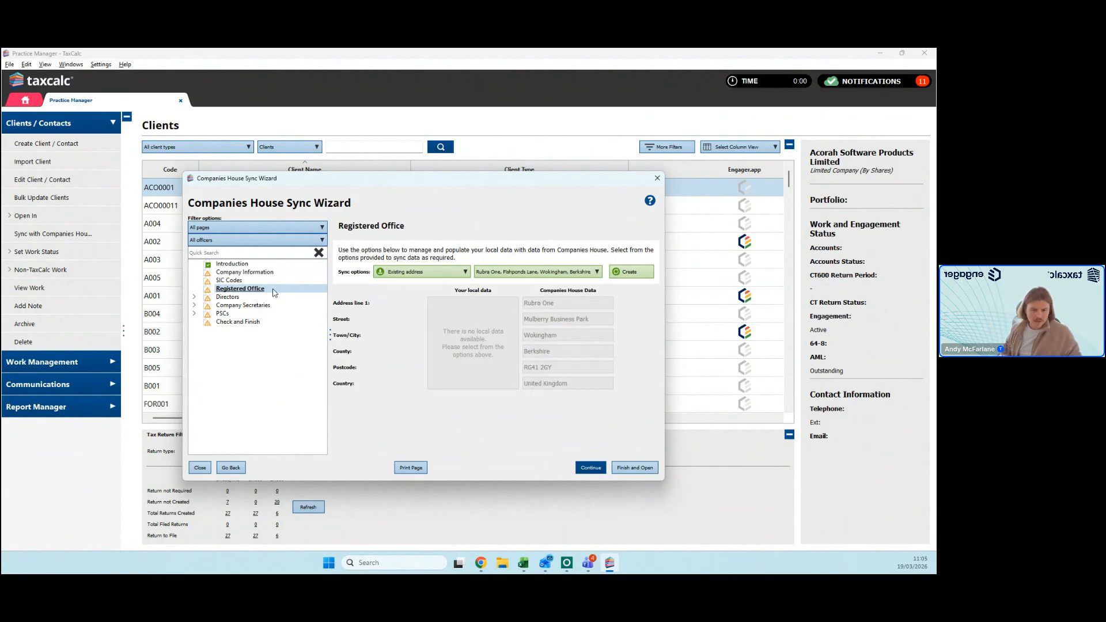
{"action": "left_click", "coordinate": [657, 179]}
Step: Open the Echo Limited (E002) client record and review its Tax Information page and the actions available for the client
{"action": "scroll", "coordinate": [426, 260], "scroll_direction": "down", "scroll_amount": 10}
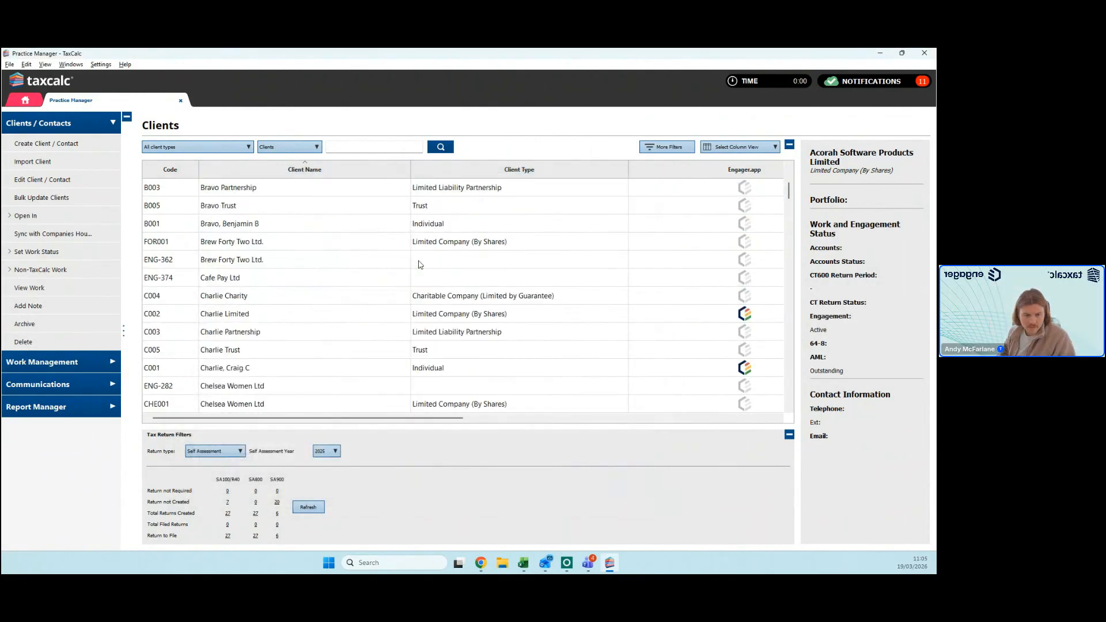
{"action": "scroll", "coordinate": [421, 265], "scroll_direction": "down", "scroll_amount": 4}
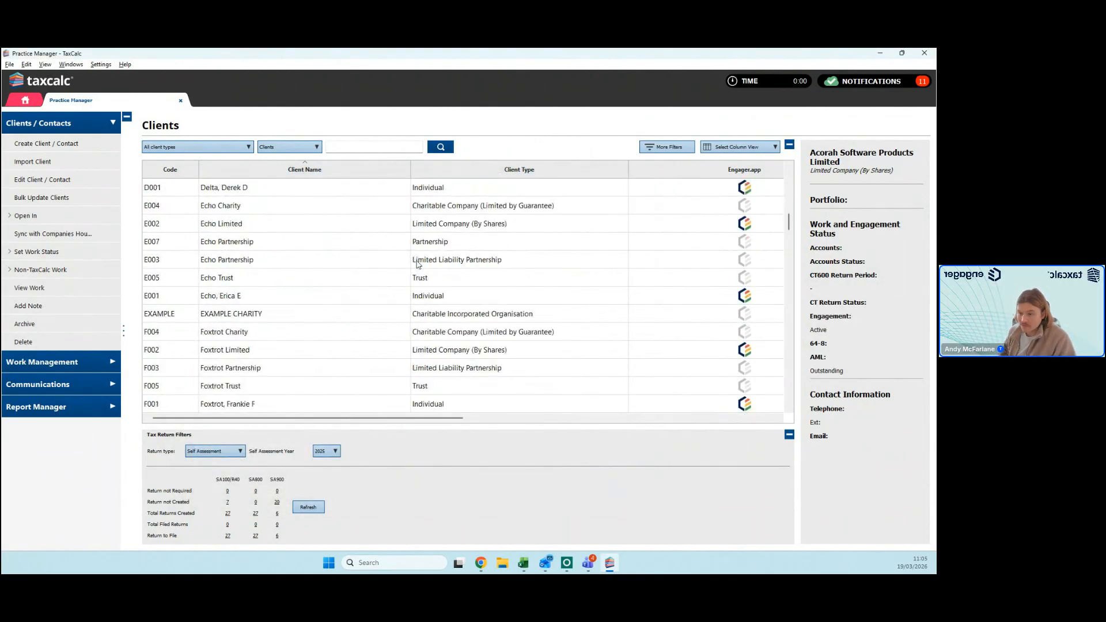
{"action": "left_click", "coordinate": [302, 227]}
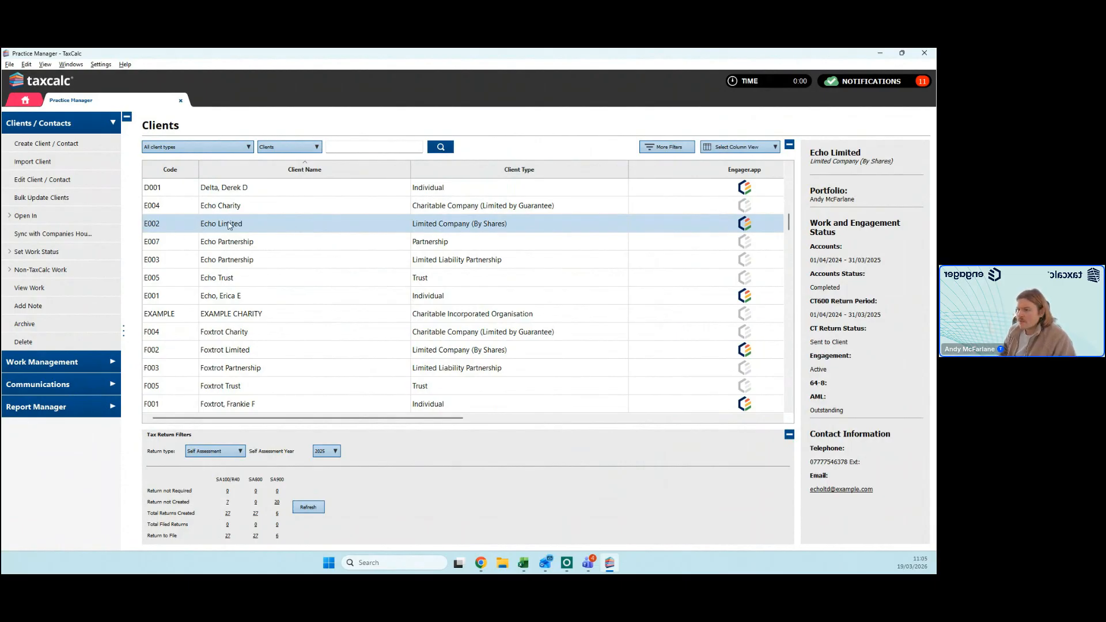
{"action": "double_click", "coordinate": [277, 225]}
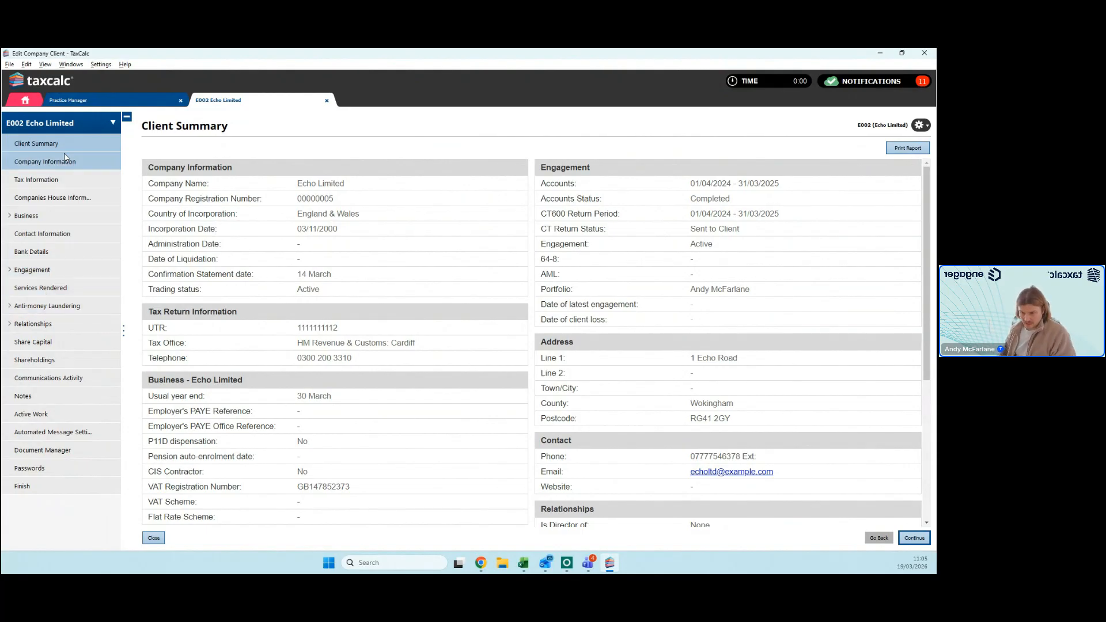
{"action": "left_click", "coordinate": [62, 180]}
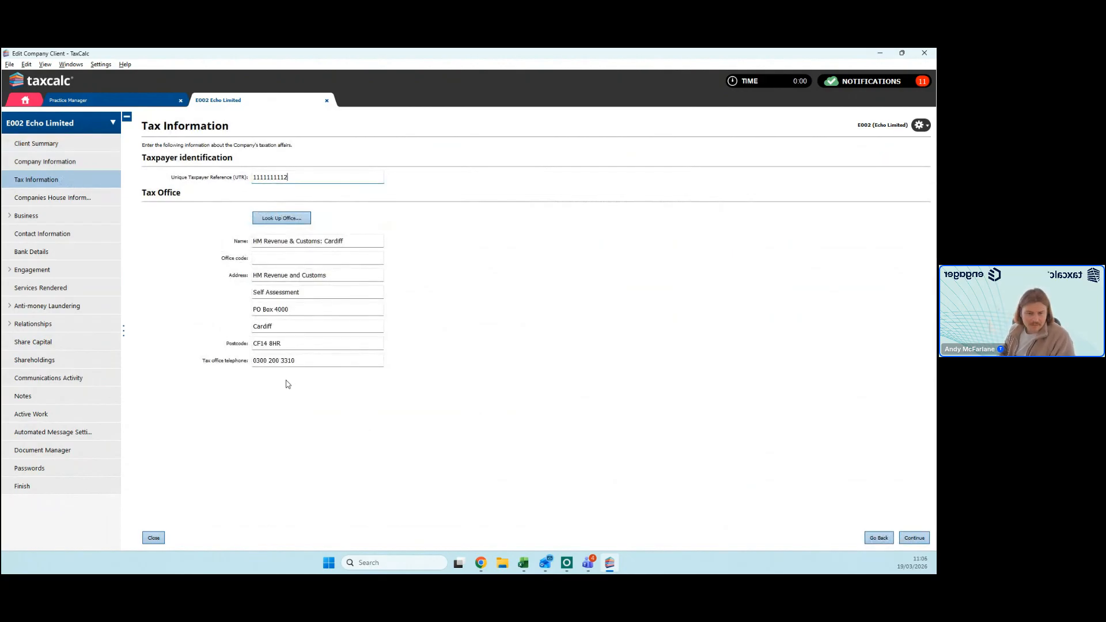
{"action": "left_click", "coordinate": [921, 125]}
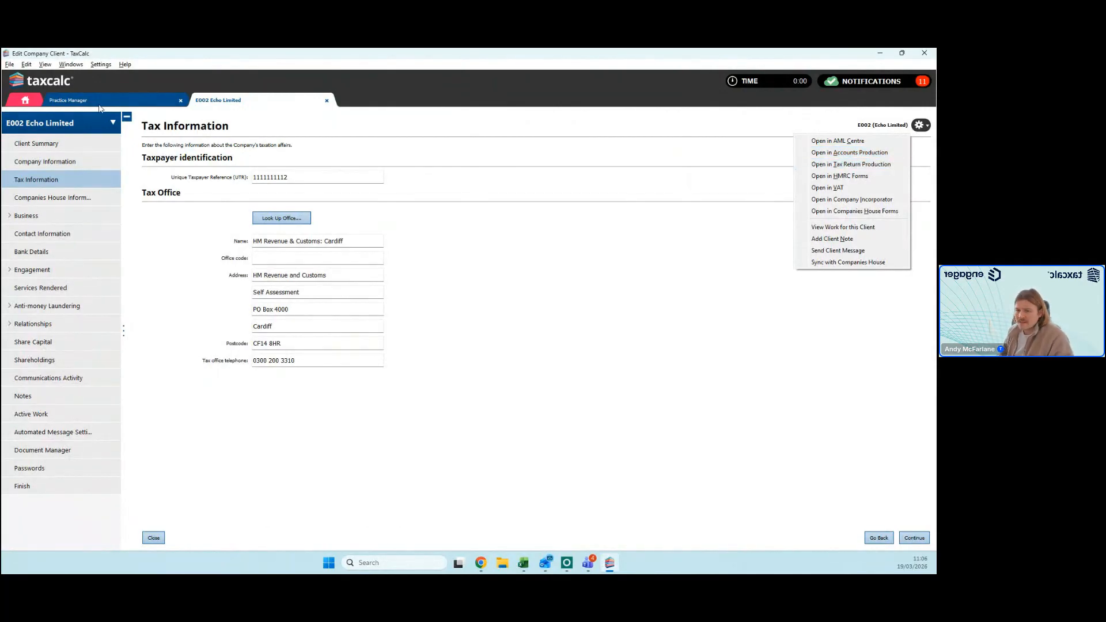
Step: Launch Accounts Production, search for "echo" and open Echo Limited's accounts for the period 01/04/2024 to 31/03/2025
{"action": "left_click", "coordinate": [151, 103]}
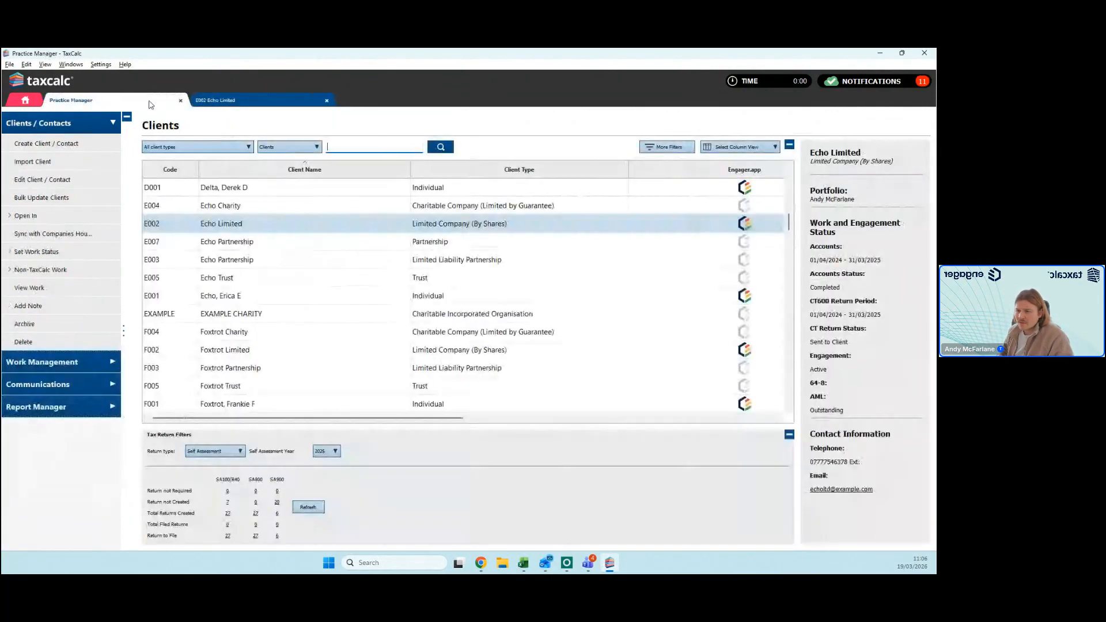
{"action": "right_click", "coordinate": [266, 225]}
{"action": "mouse_move", "coordinate": [311, 242]}
{"action": "left_click", "coordinate": [25, 101]}
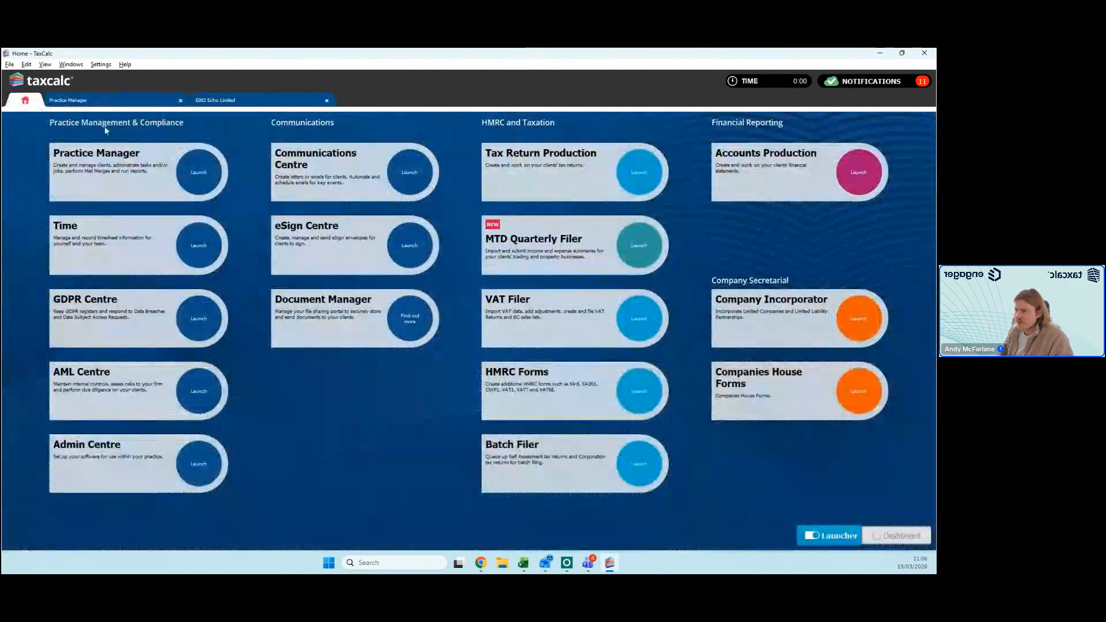
{"action": "left_click", "coordinate": [858, 172]}
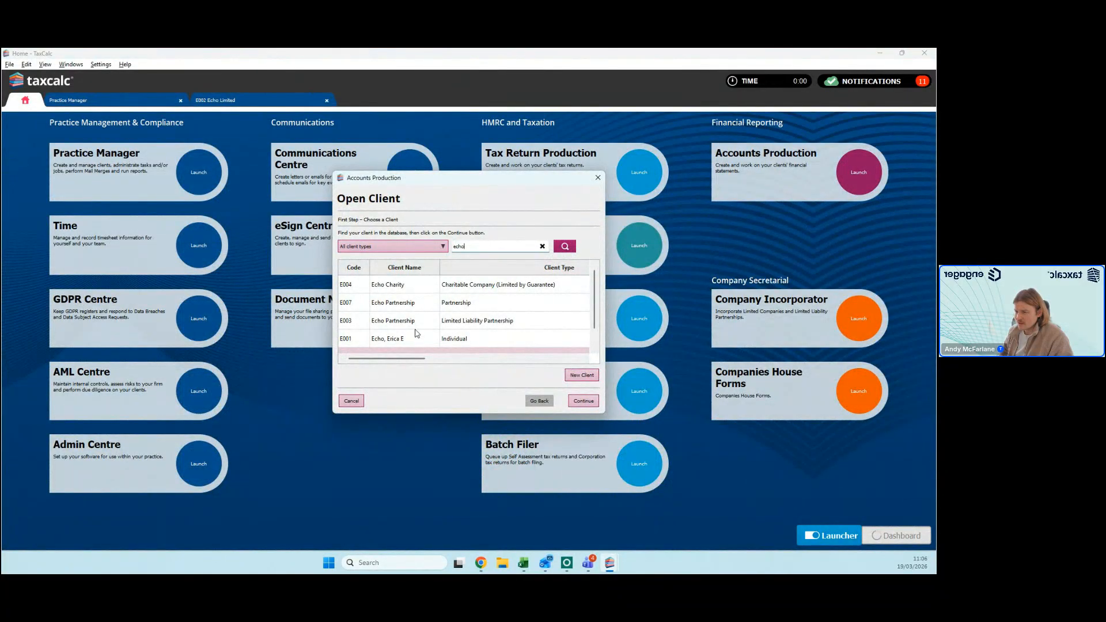
{"action": "scroll", "coordinate": [418, 331], "scroll_direction": "down", "scroll_amount": 1}
{"action": "double_click", "coordinate": [431, 347]}
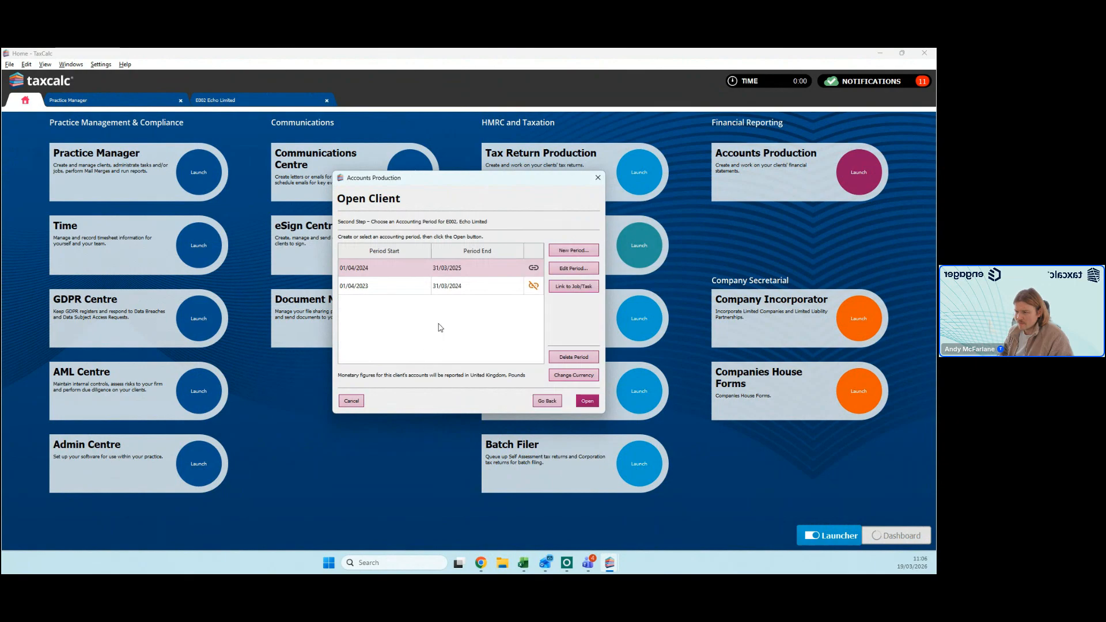
{"action": "double_click", "coordinate": [423, 268]}
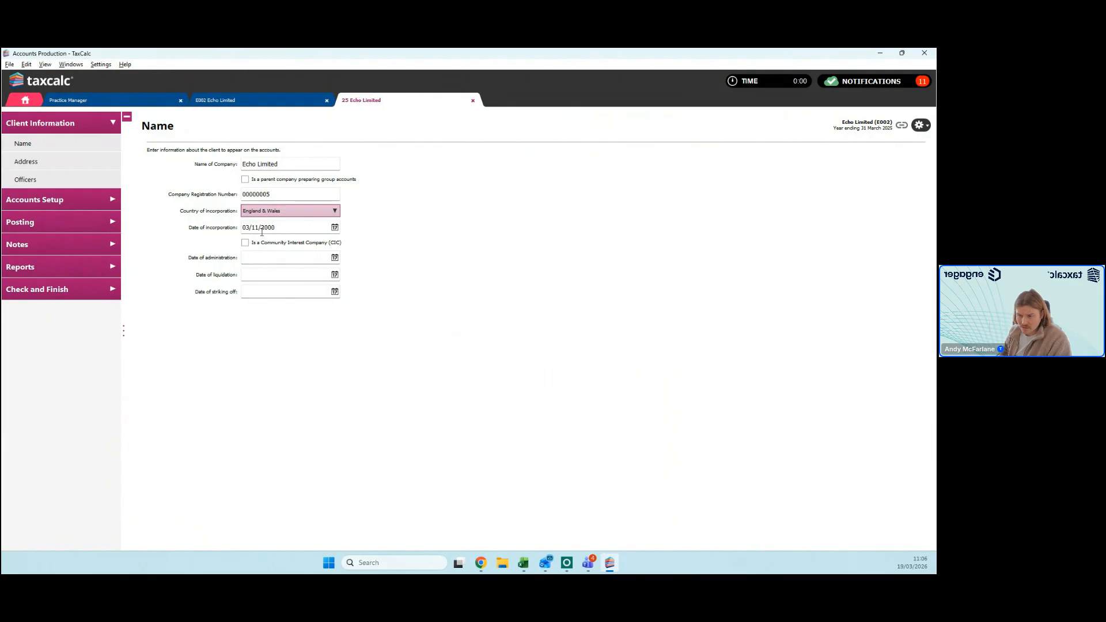
Step: Review the company's Address and Officers details, and its Accounting Standards and Company Status settings
{"action": "left_click", "coordinate": [29, 162]}
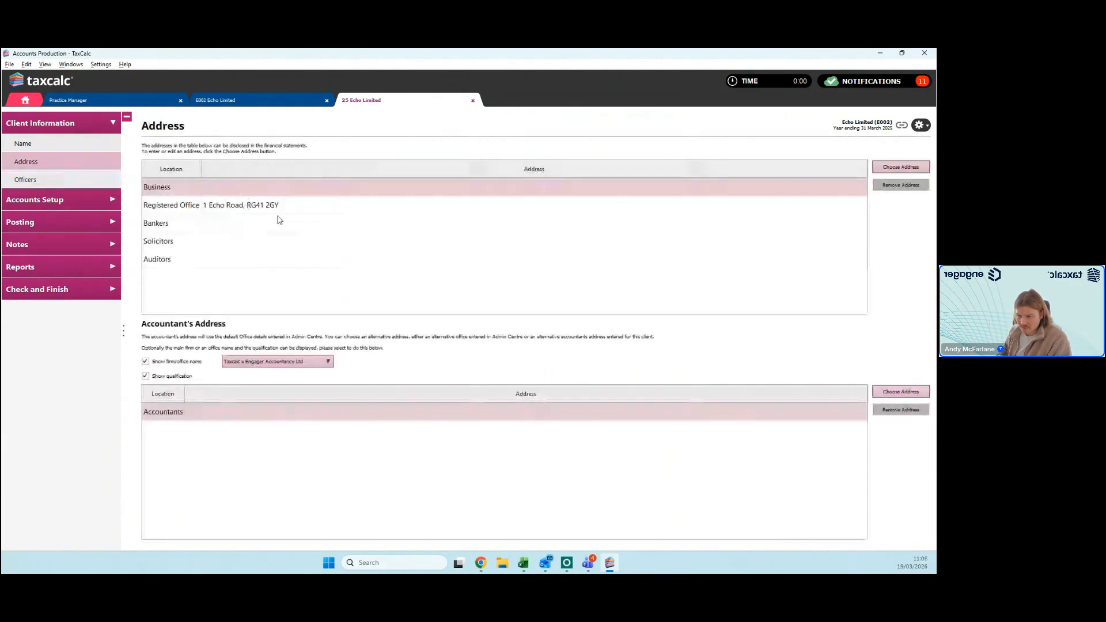
{"action": "left_click", "coordinate": [25, 179]}
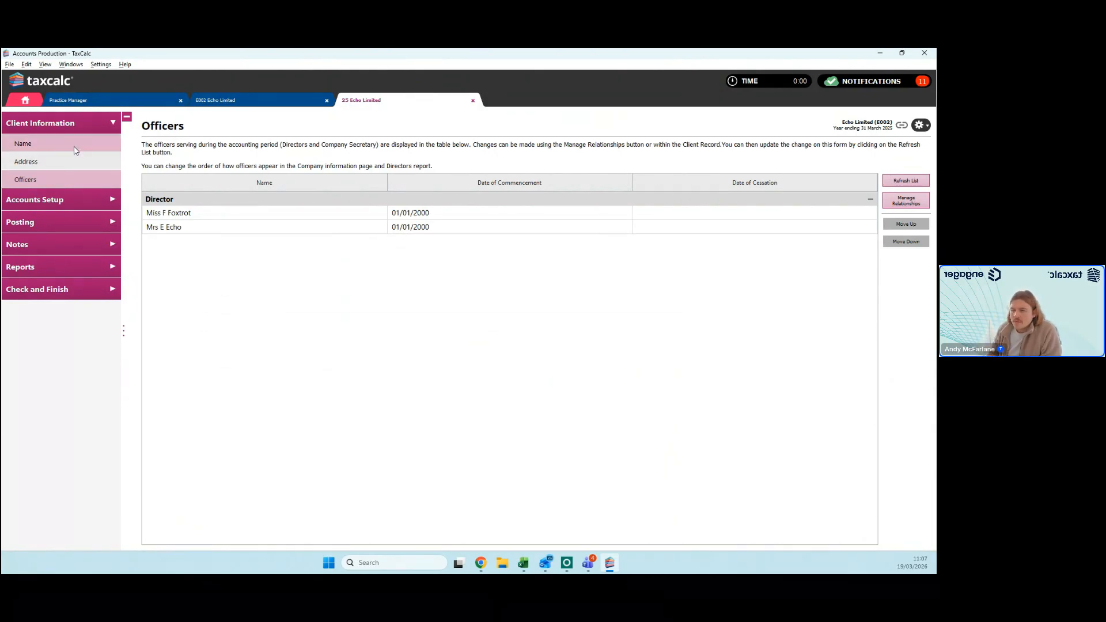
{"action": "left_click", "coordinate": [69, 202]}
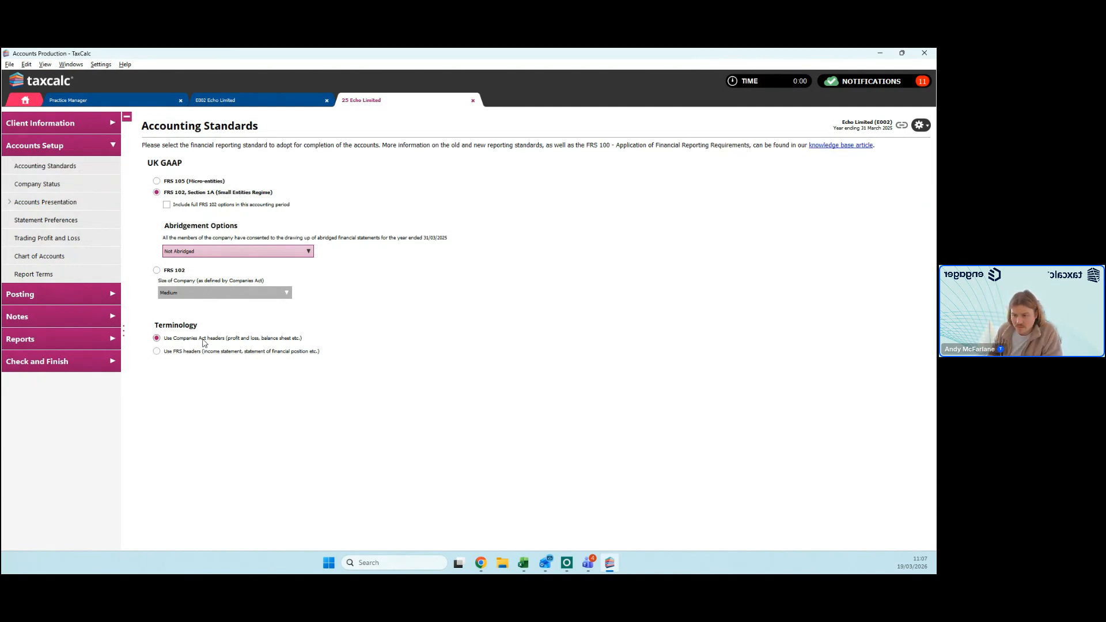
{"action": "left_click", "coordinate": [68, 185]}
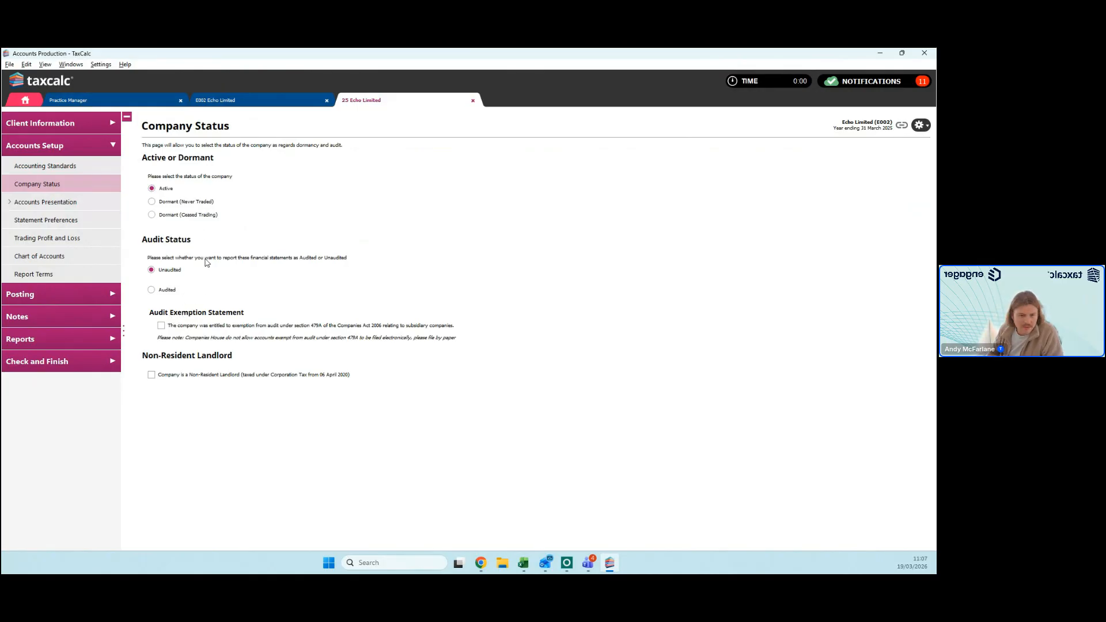
Step: Review the Cover Page settings including client logo placement options, plus the Financial Statements, Statement Preferences and Trading Profit and Loss settings
{"action": "left_click", "coordinate": [73, 203]}
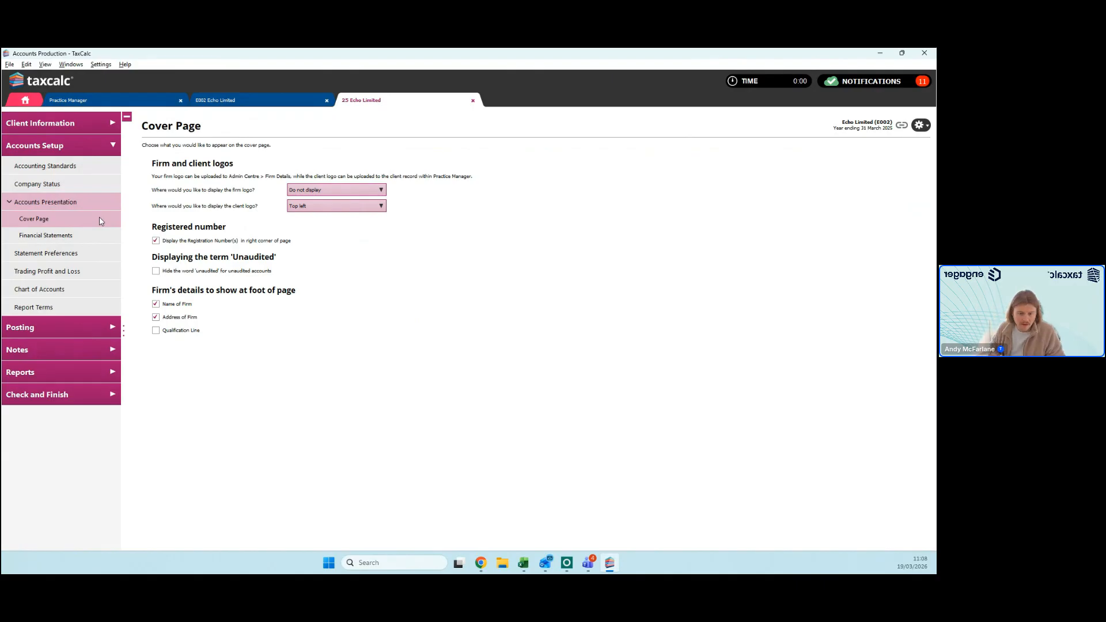
{"action": "left_click", "coordinate": [346, 211]}
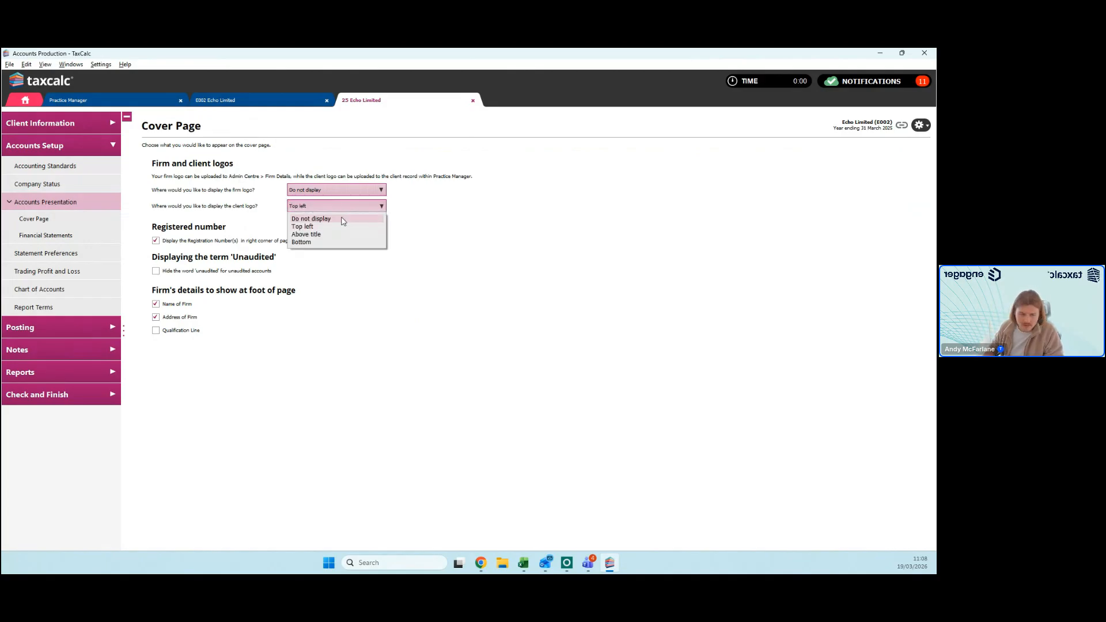
{"action": "left_click", "coordinate": [468, 219]}
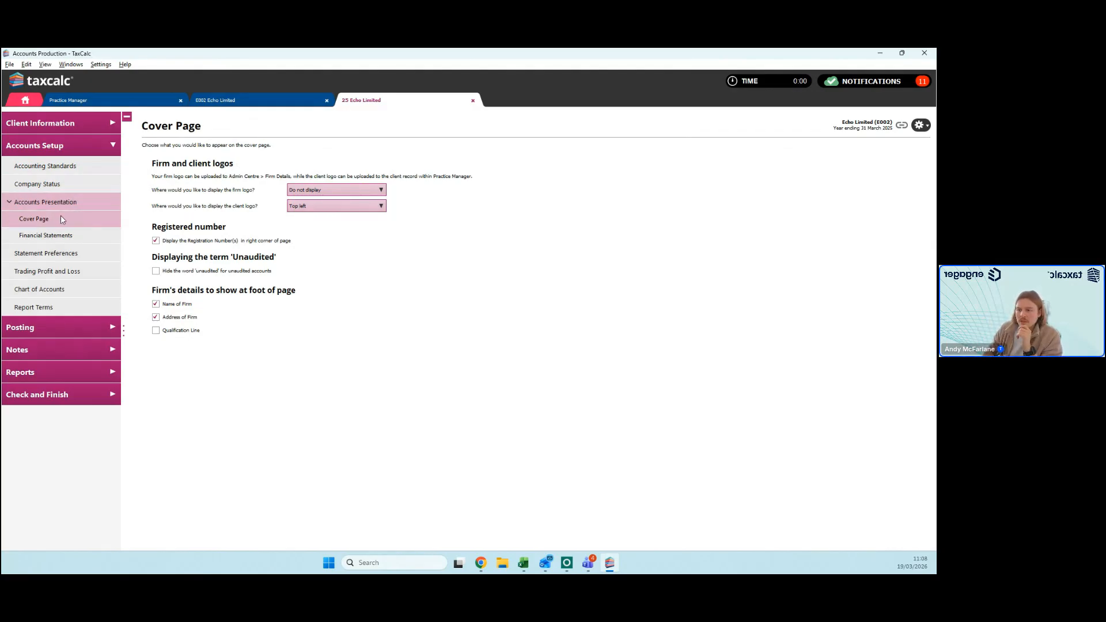
{"action": "left_click", "coordinate": [46, 235]}
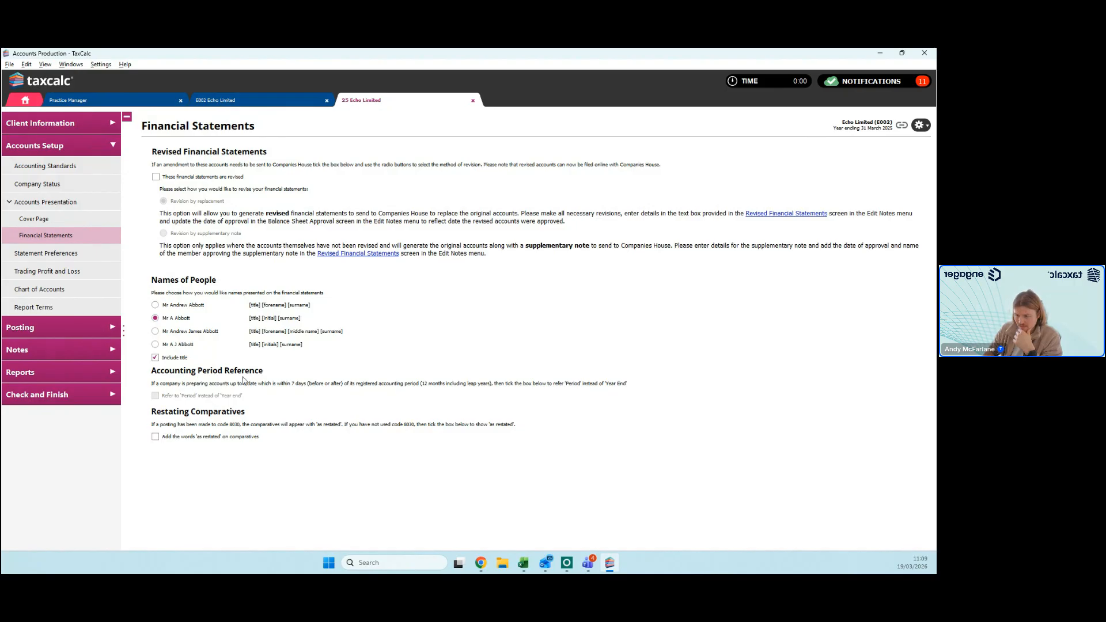
{"action": "left_click", "coordinate": [60, 259]}
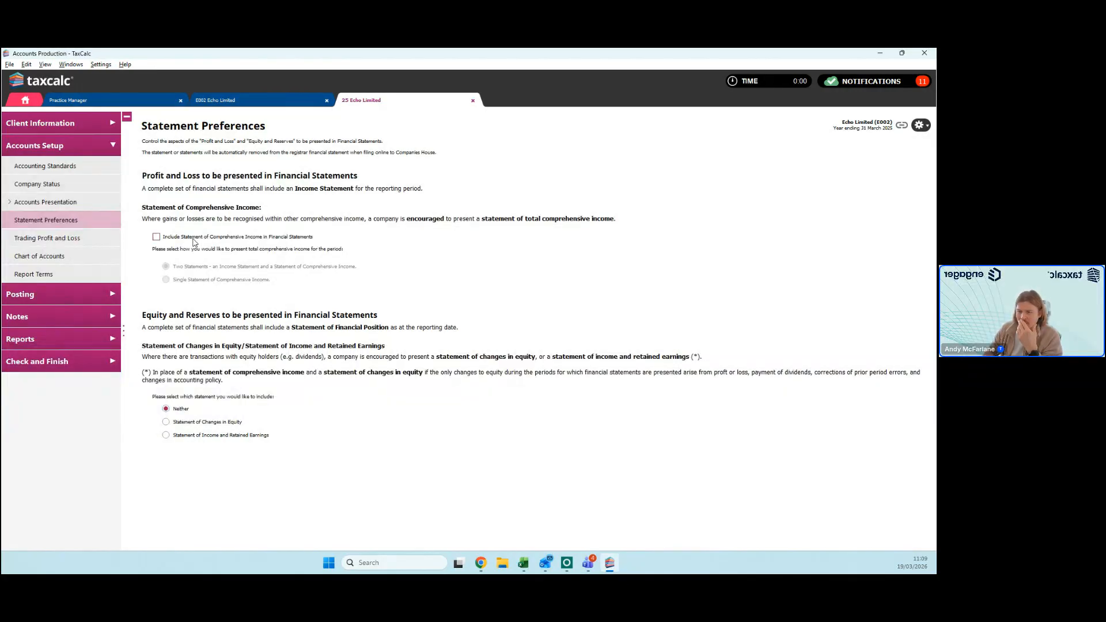
{"action": "left_click", "coordinate": [77, 241]}
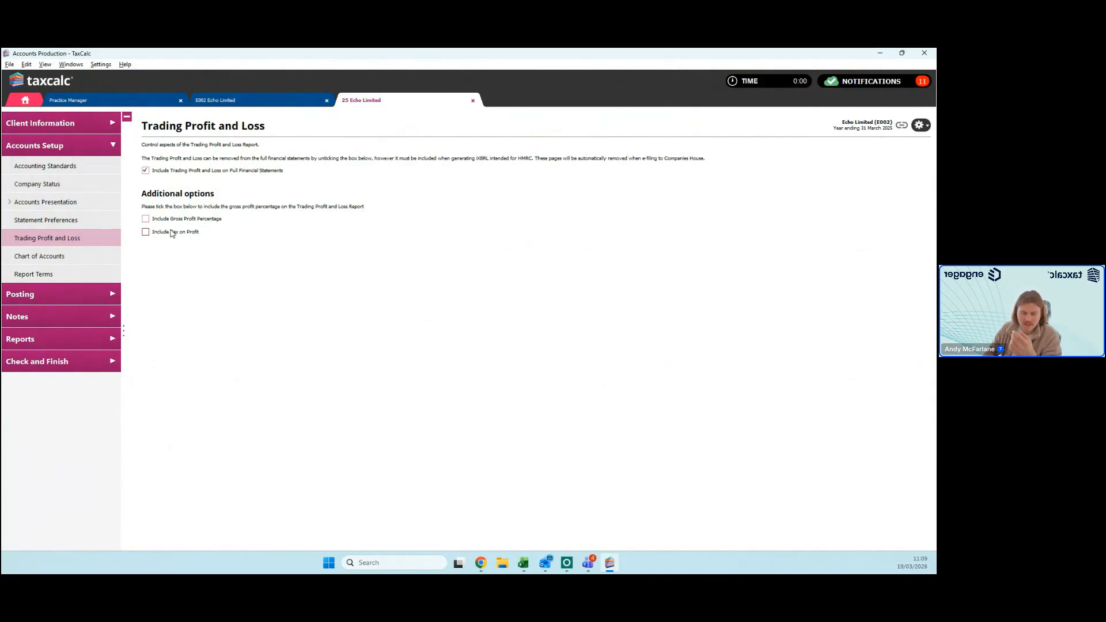
Step: Review the Chart of Accounts, listing the Profit and loss Sales accounts and opening the title editor for account 0001 without changing it
{"action": "left_click", "coordinate": [75, 256]}
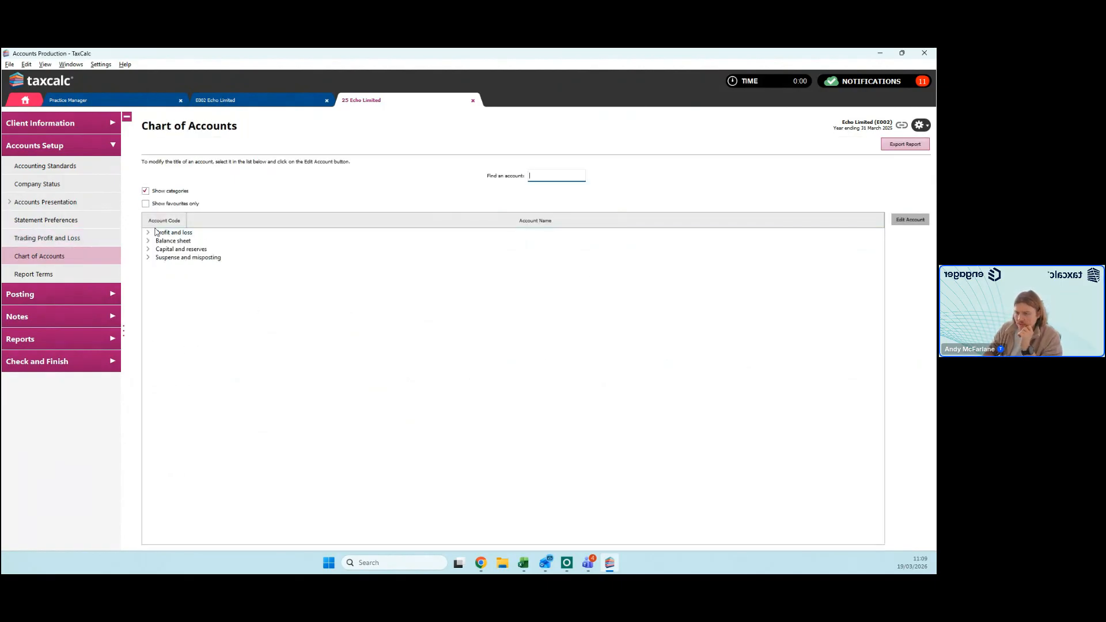
{"action": "left_click", "coordinate": [146, 233]}
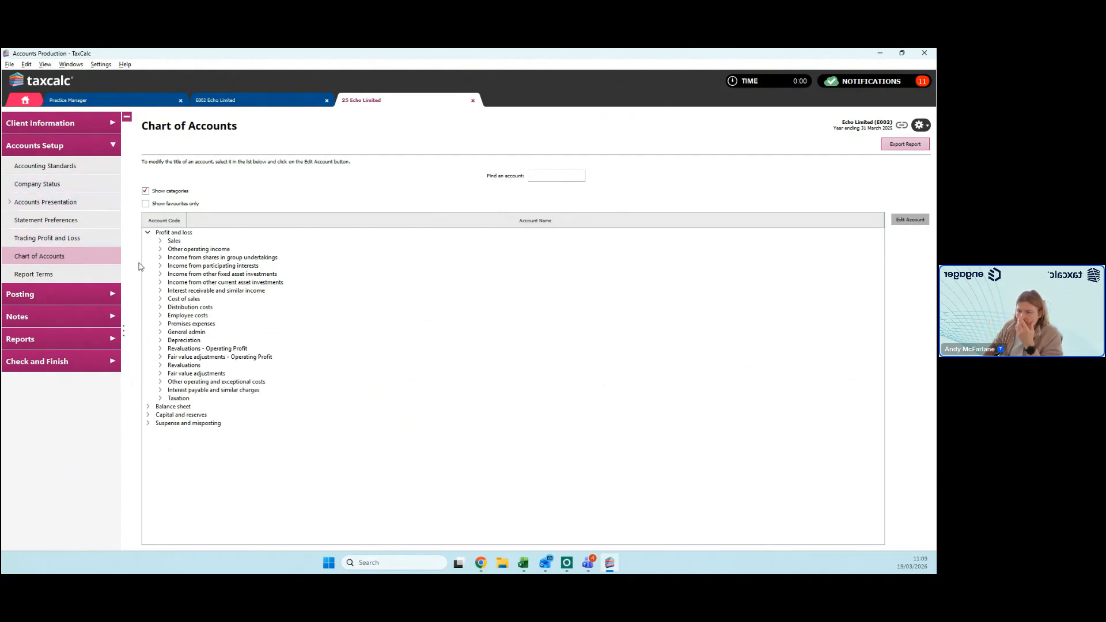
{"action": "left_click", "coordinate": [160, 242]}
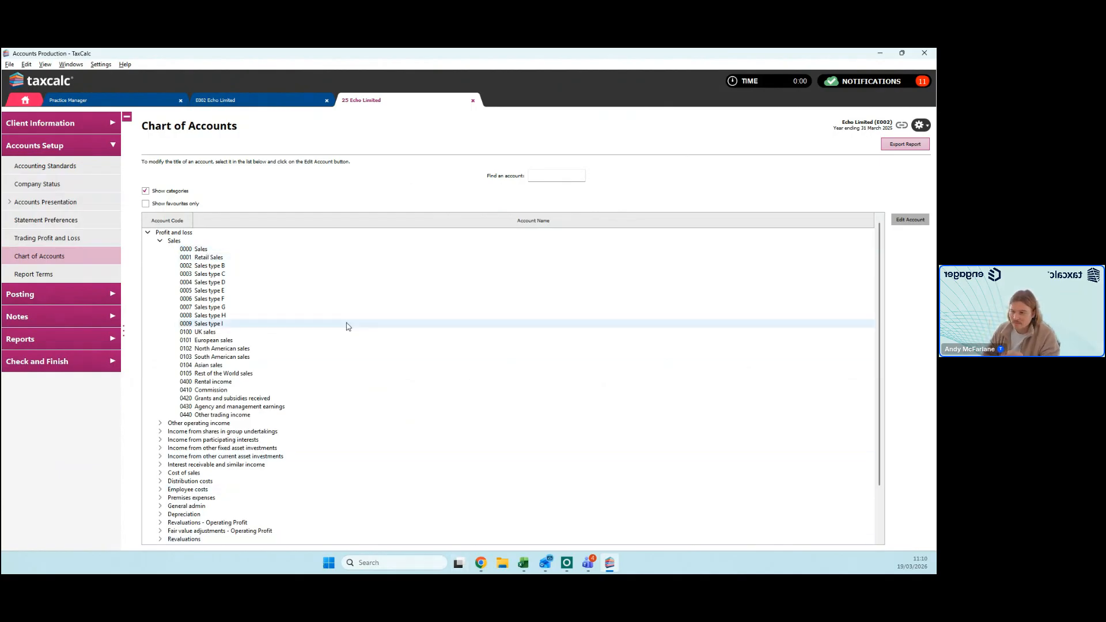
{"action": "left_click", "coordinate": [221, 259]}
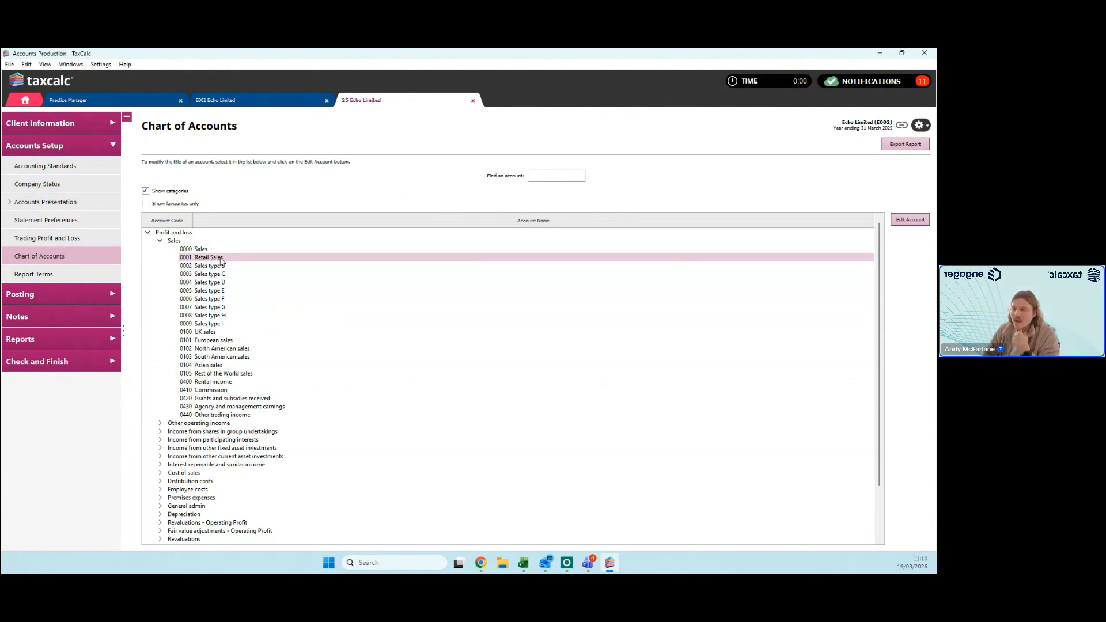
{"action": "left_click", "coordinate": [910, 220]}
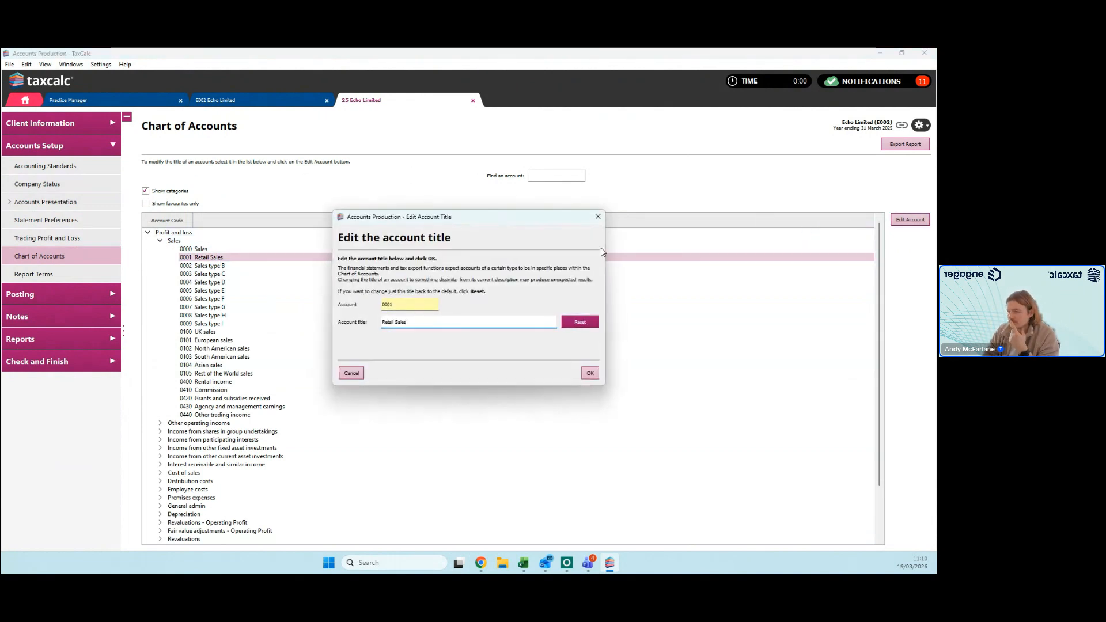
{"action": "left_click", "coordinate": [416, 322]}
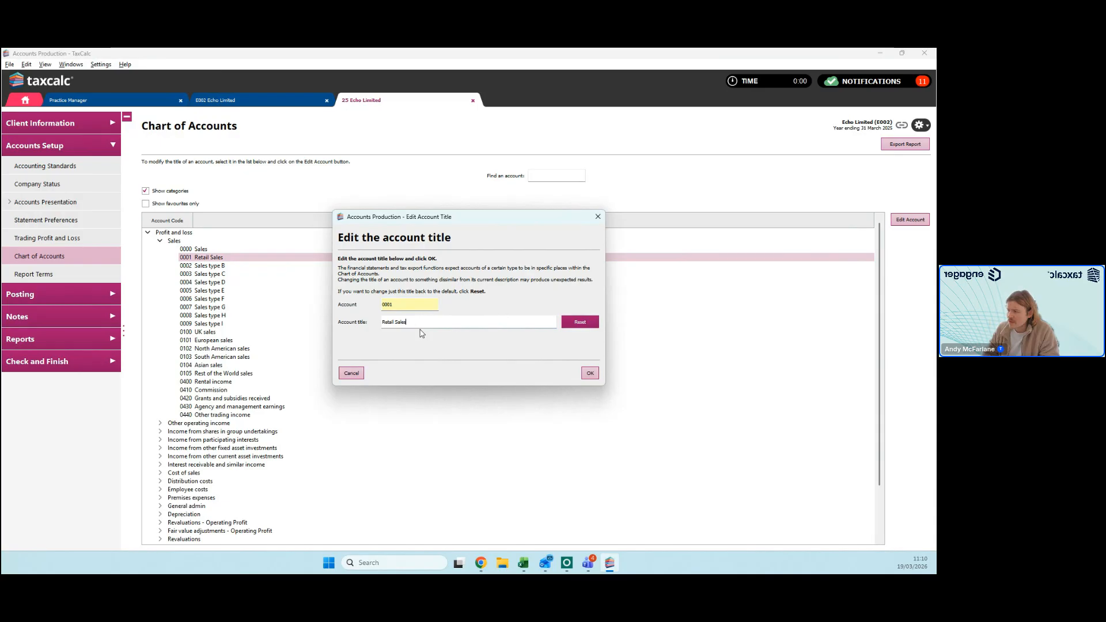
{"action": "left_click_drag", "start_coordinate": [514, 217], "coordinate": [746, 232]}
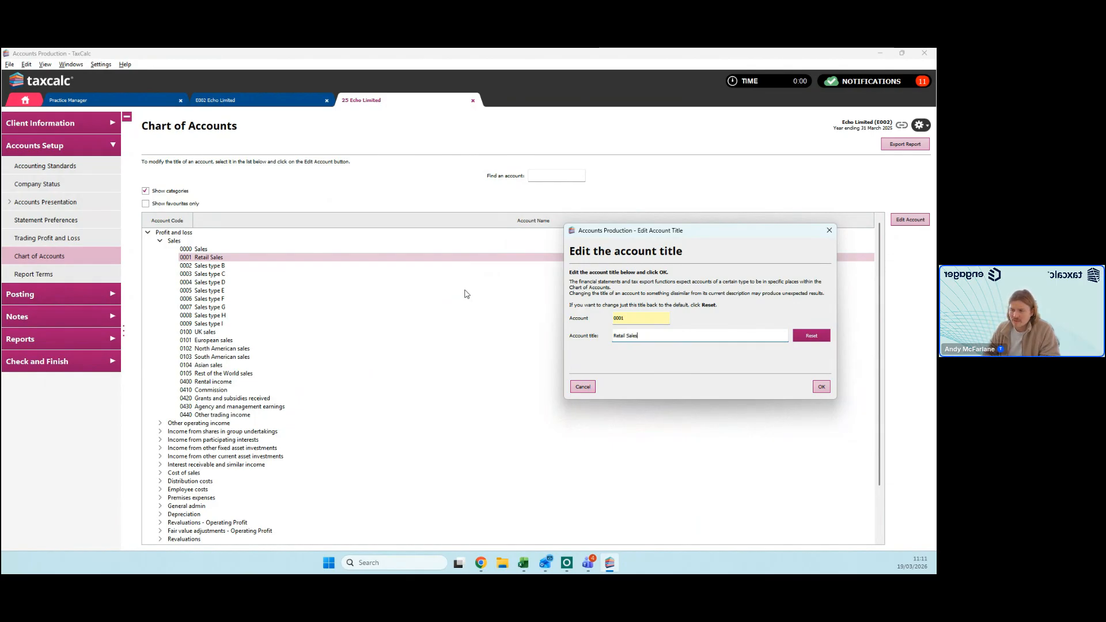
{"action": "key", "text": "Escape"}
Step: Review the Report Terms under Balance Sheet Current Row Label, including the label editor for Cash at bank and in hand
{"action": "left_click", "coordinate": [85, 277]}
{"action": "left_click", "coordinate": [147, 179]}
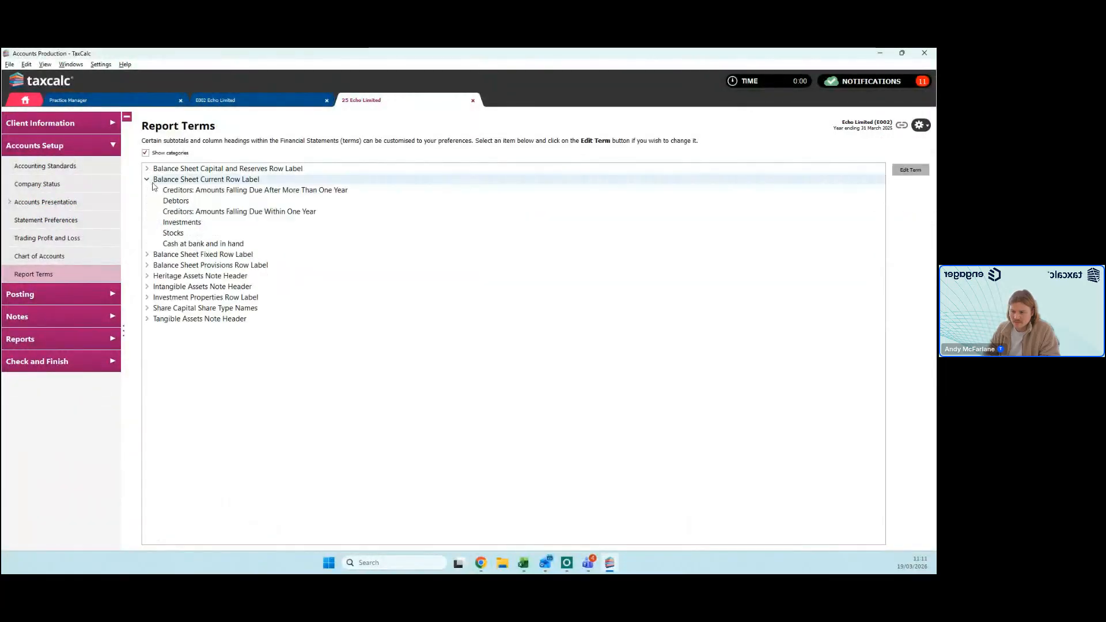
{"action": "left_click", "coordinate": [199, 243]}
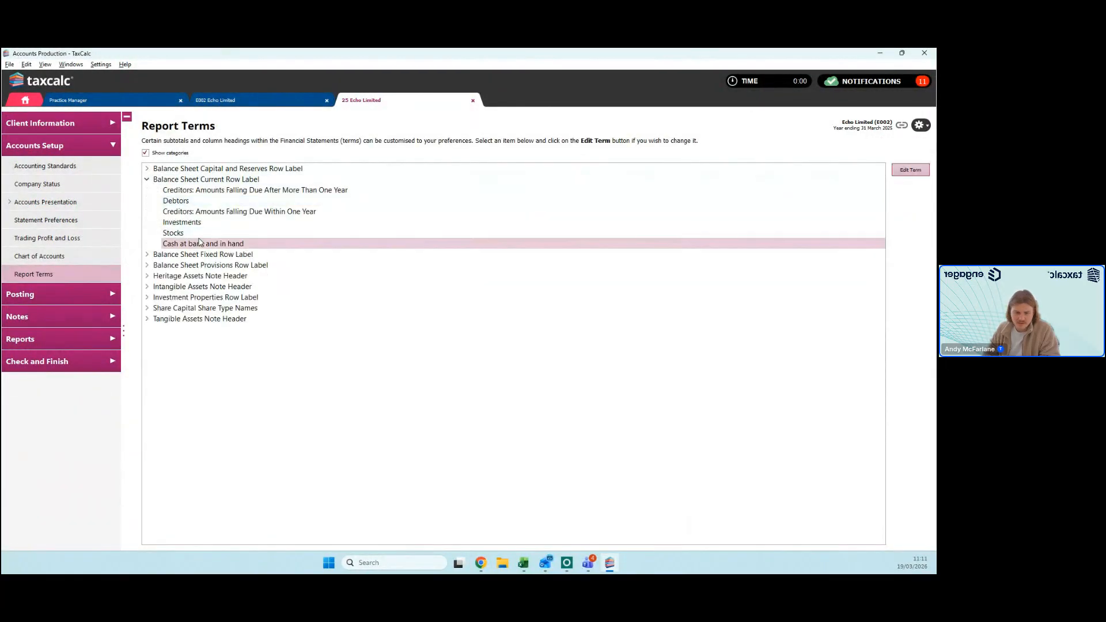
{"action": "double_click", "coordinate": [317, 244]}
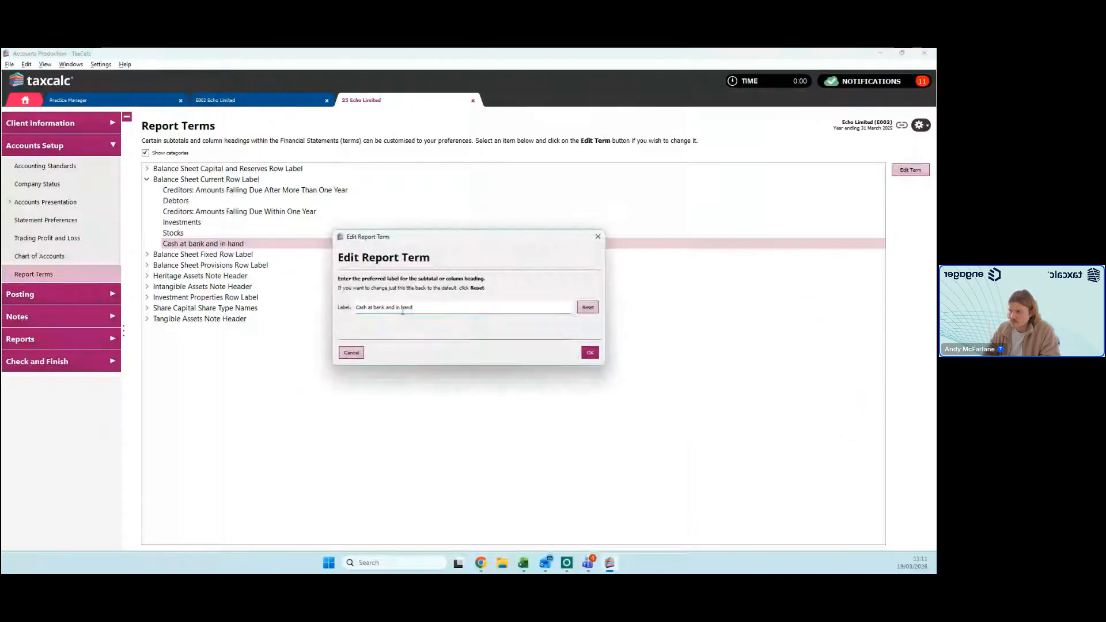
{"action": "left_click", "coordinate": [597, 237]}
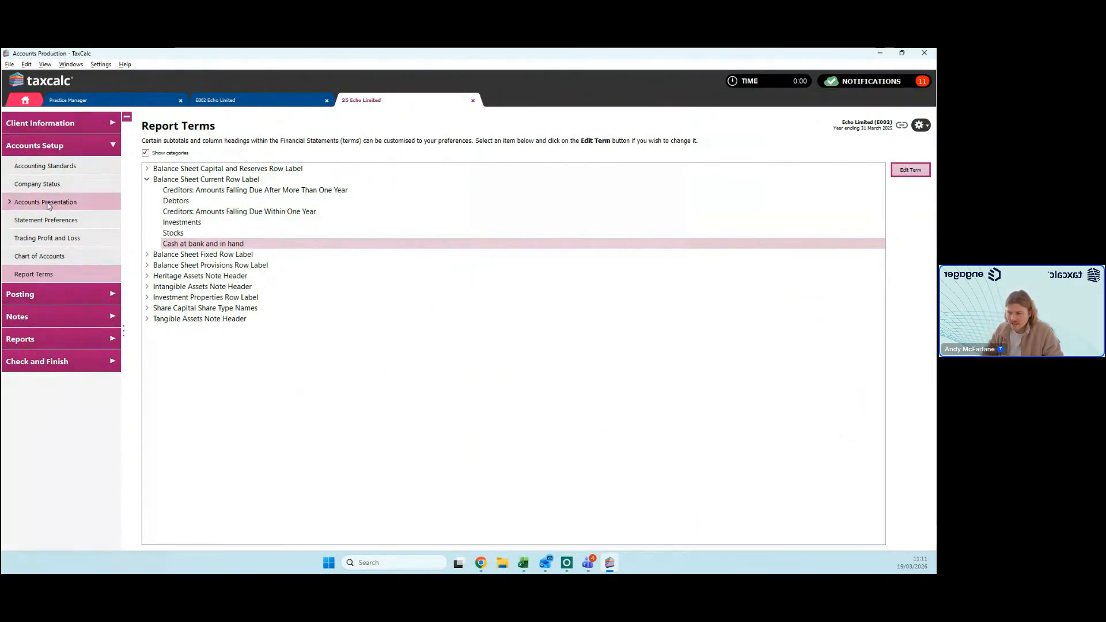
Step: Review the trial balance import methods in Posting, including the third-party sources and the CSV file option, and leave without importing
{"action": "left_click", "coordinate": [54, 293]}
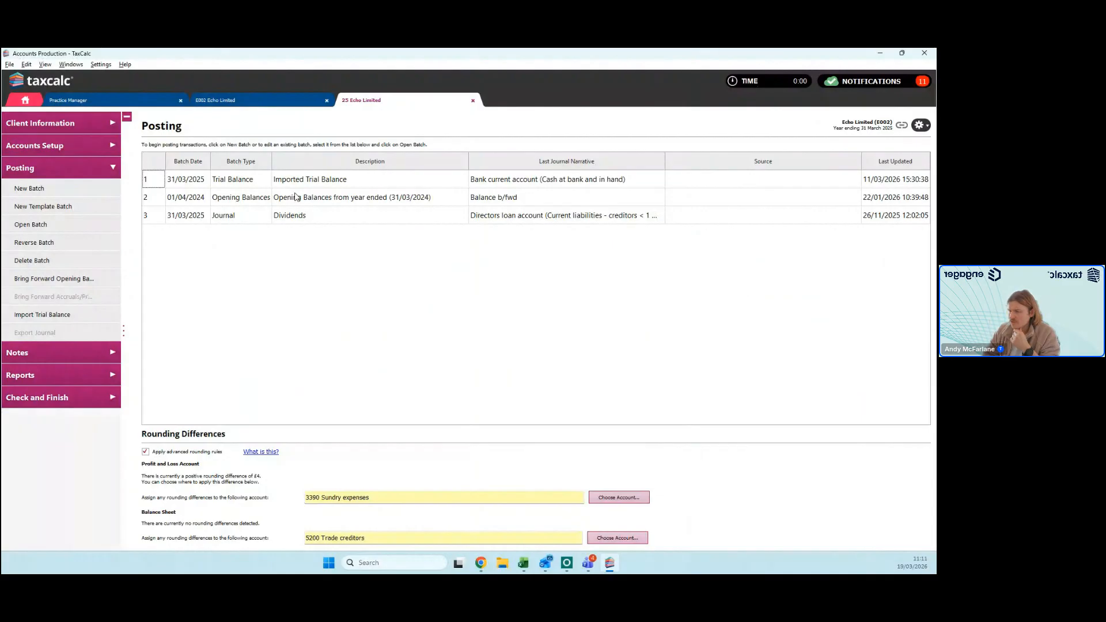
{"action": "left_click", "coordinate": [647, 454]}
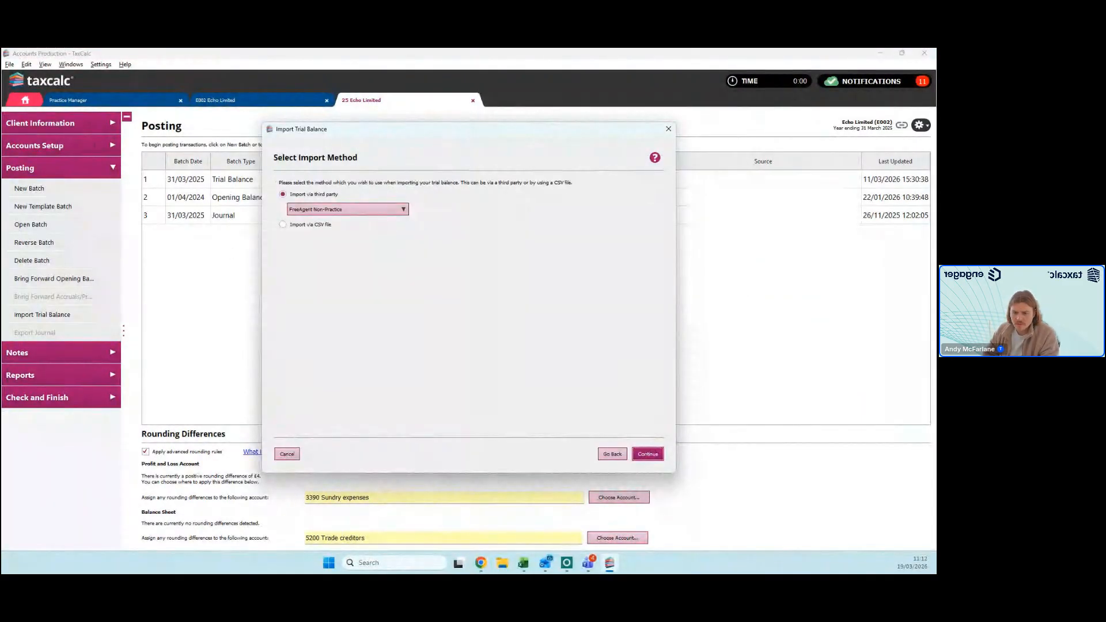
{"action": "left_click", "coordinate": [377, 210]}
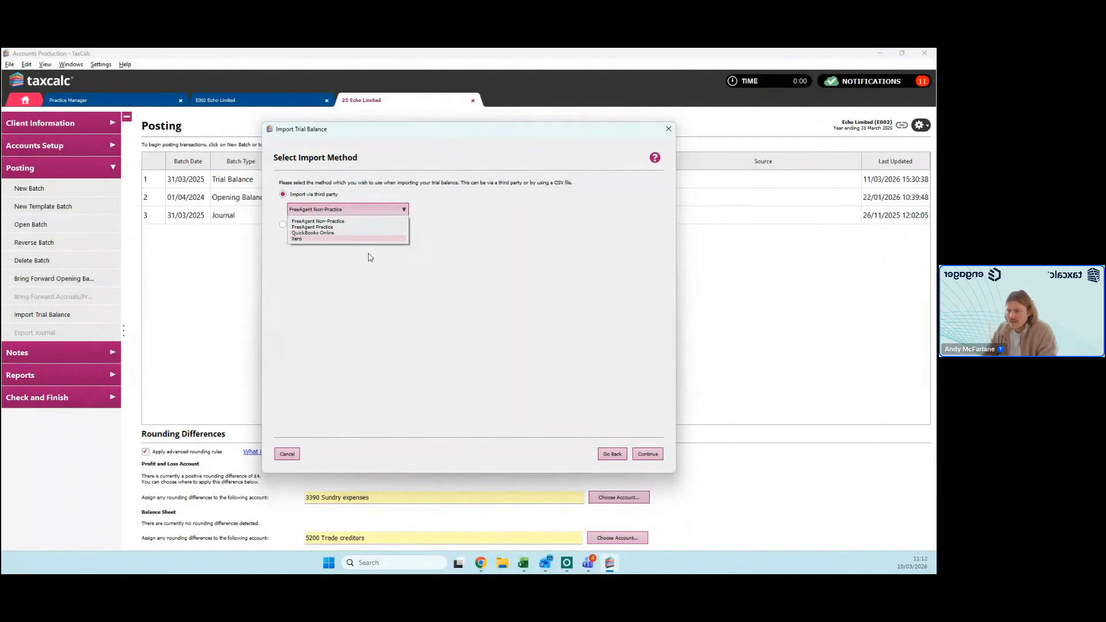
{"action": "left_click", "coordinate": [376, 321]}
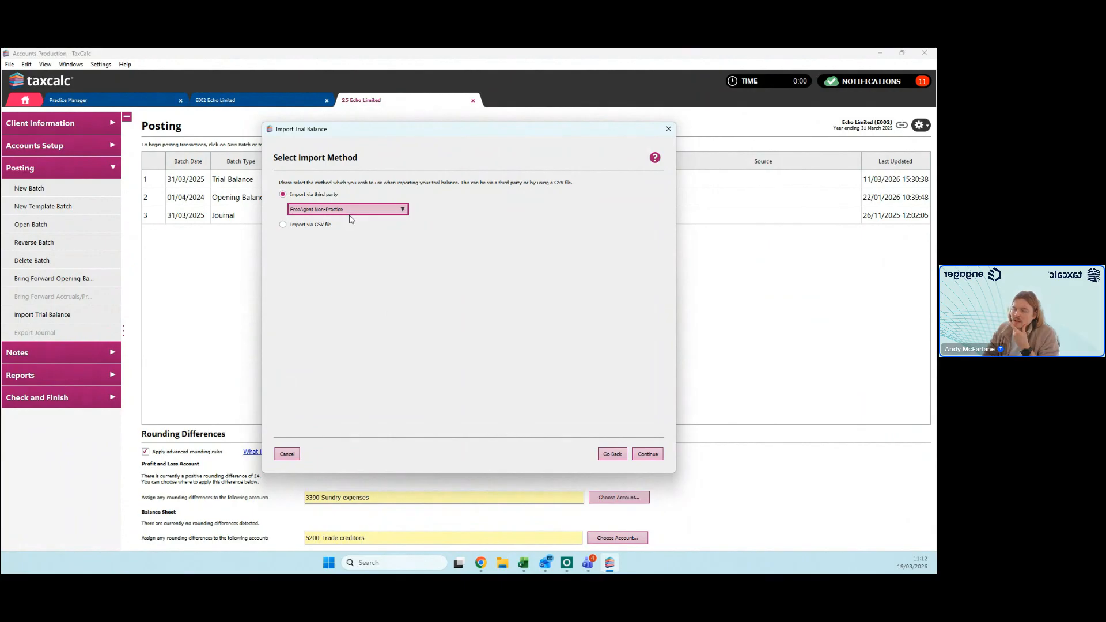
{"action": "left_click", "coordinate": [310, 227]}
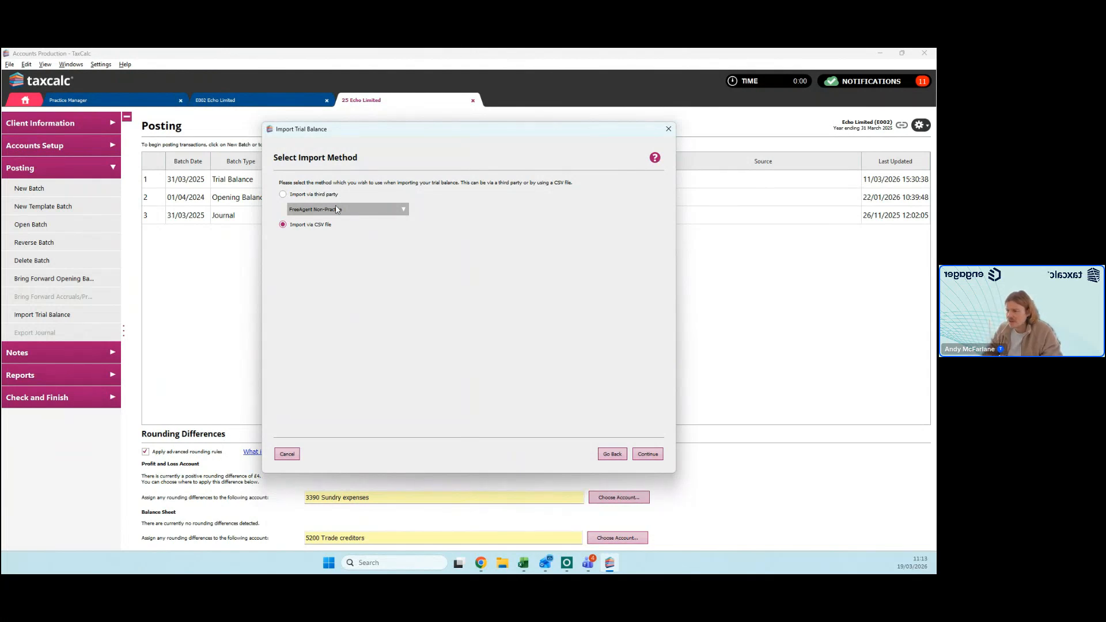
{"action": "left_click", "coordinate": [668, 129]}
Step: Open the Imported Trial Balance batch, examine its entries up to the sales and income lines, and close it without changes
{"action": "double_click", "coordinate": [373, 179]}
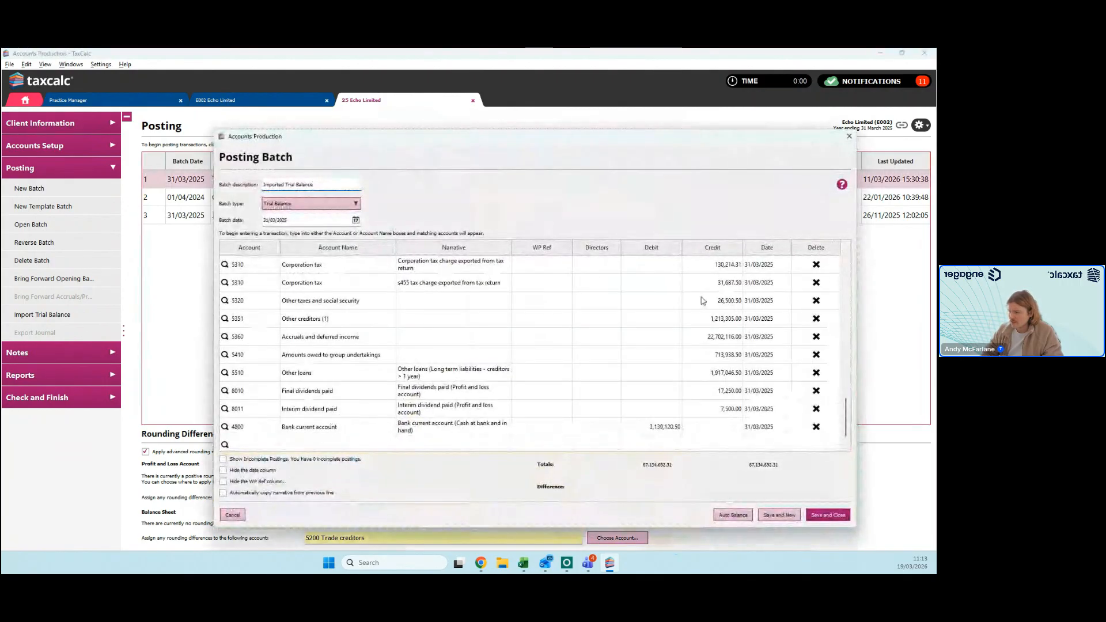
{"action": "left_click_drag", "start_coordinate": [846, 416], "coordinate": [841, 286]}
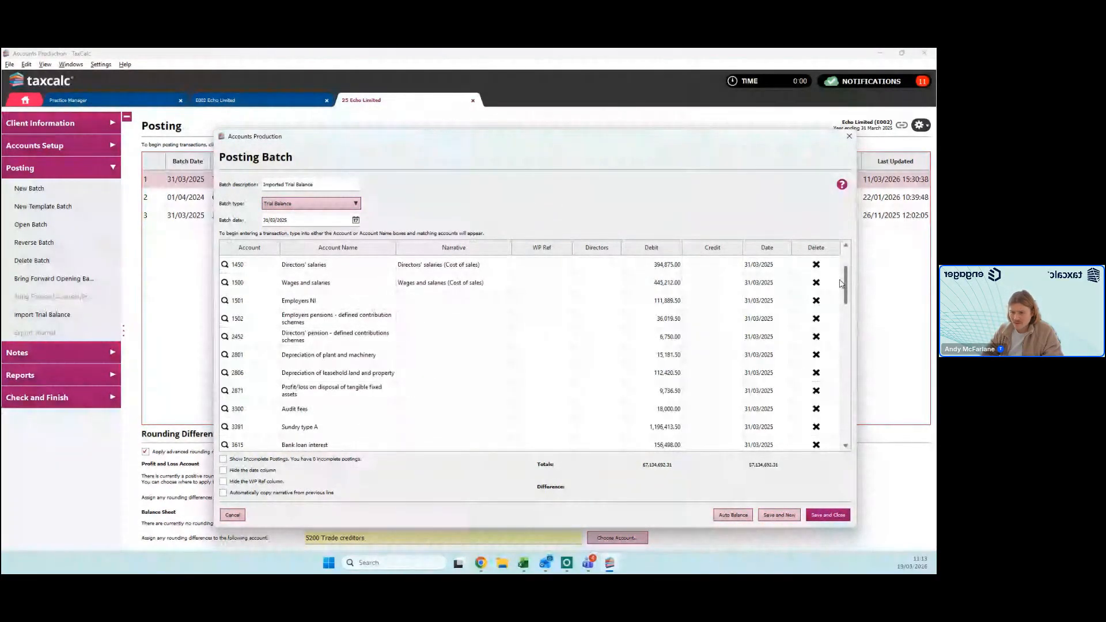
{"action": "scroll", "coordinate": [841, 283], "scroll_direction": "up", "scroll_amount": 2}
{"action": "left_click", "coordinate": [727, 270]}
{"action": "left_click", "coordinate": [722, 301]}
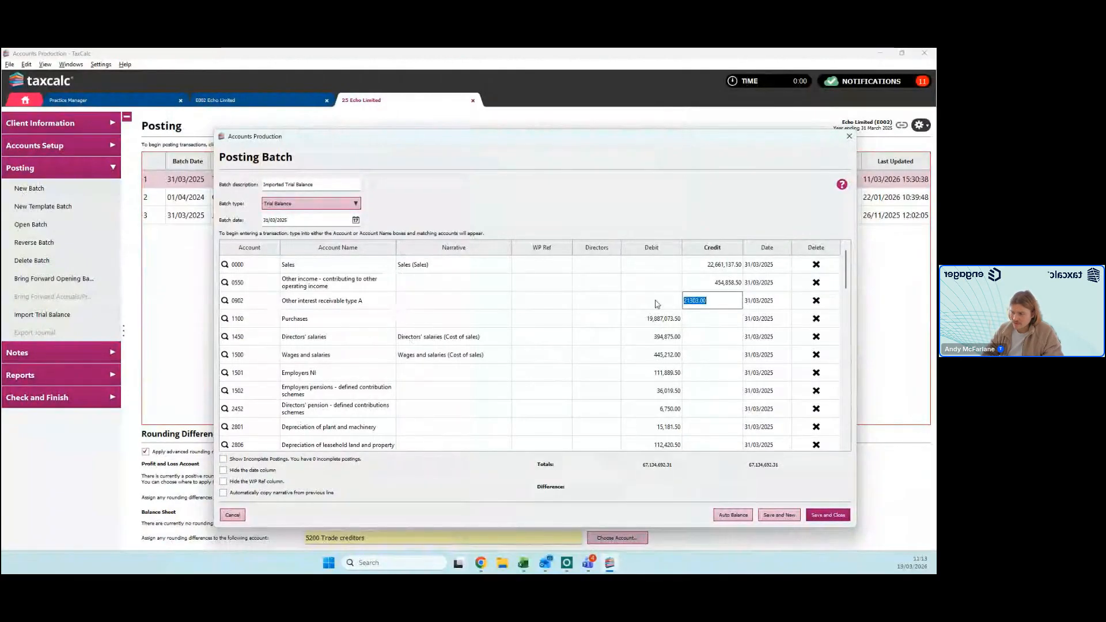
{"action": "left_click", "coordinate": [850, 138]}
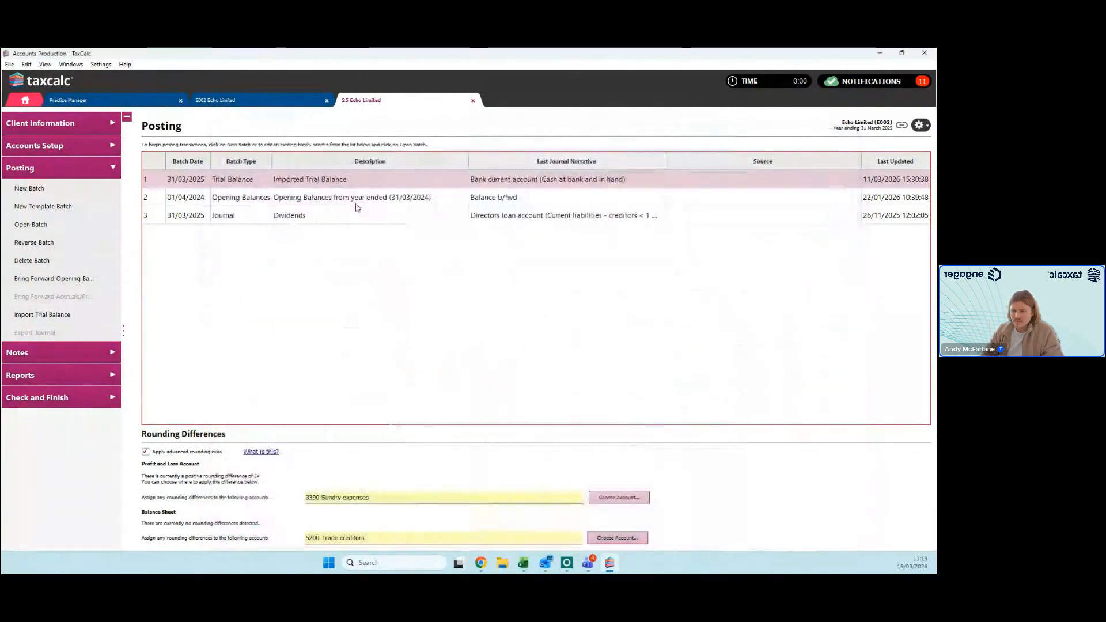
Step: Bring forward opening balances based on the year ending 31/03/2024, and delete the newly created duplicate batch
{"action": "left_click", "coordinate": [54, 279]}
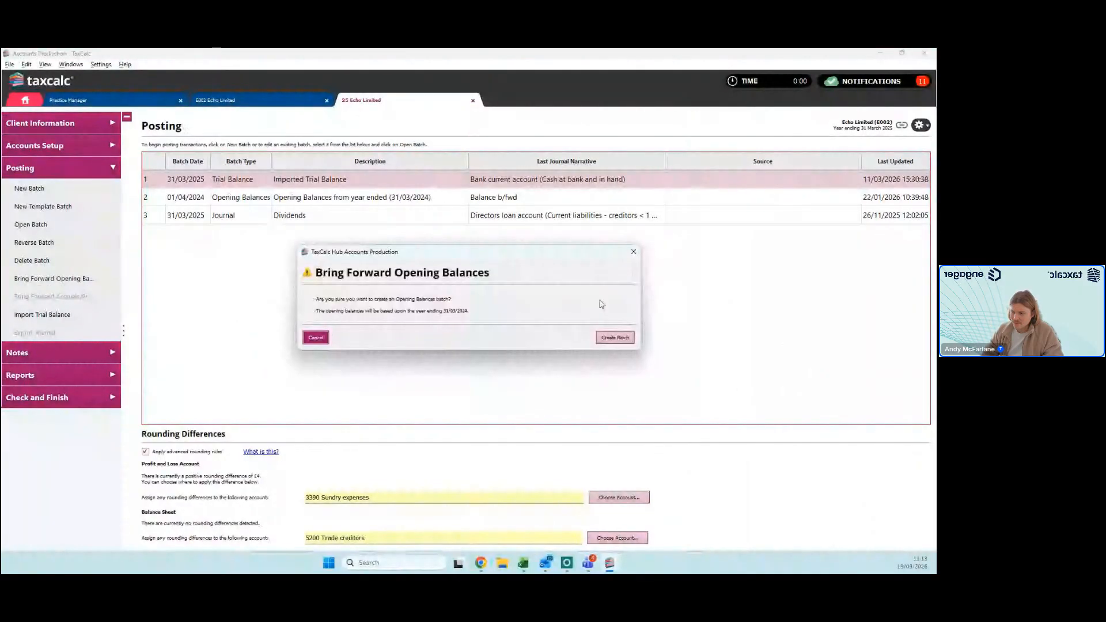
{"action": "left_click", "coordinate": [615, 337]}
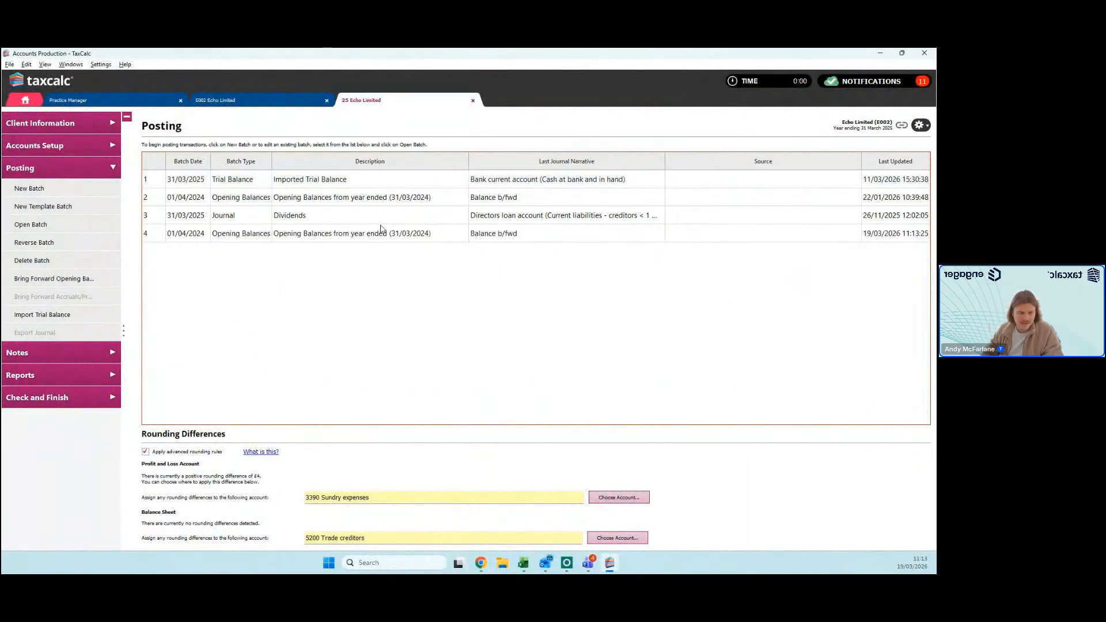
{"action": "left_click", "coordinate": [375, 233]}
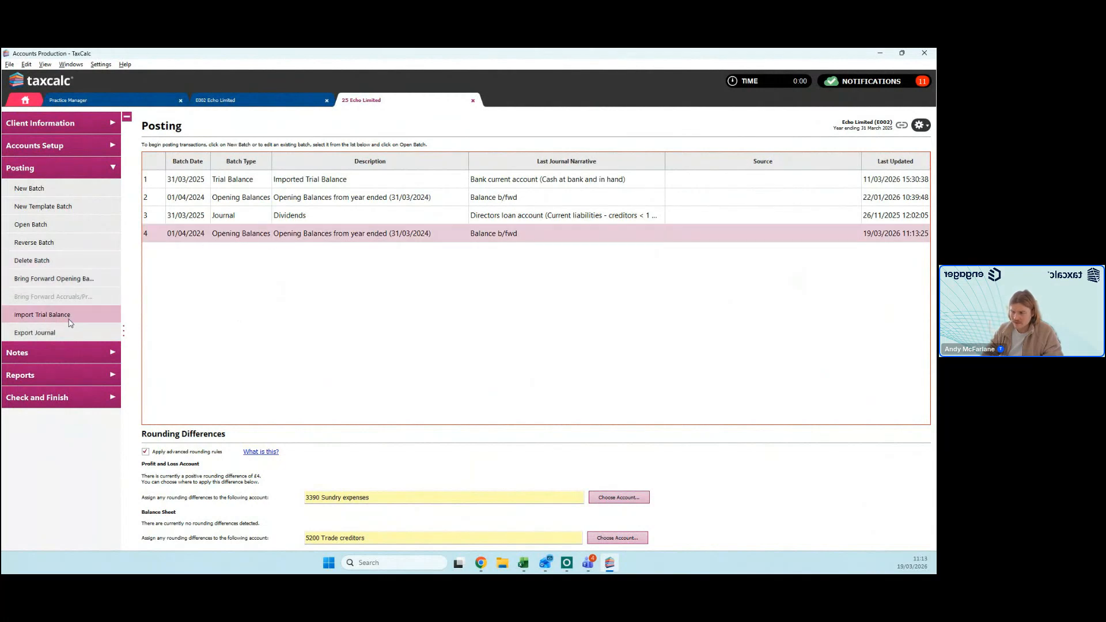
{"action": "left_click", "coordinate": [36, 260]}
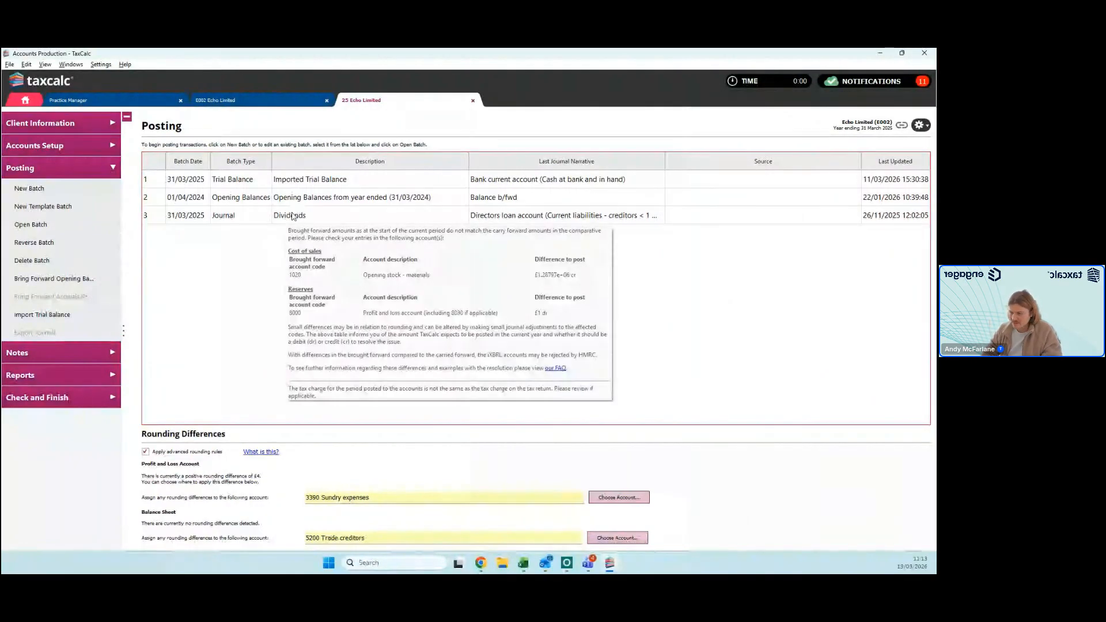
Step: Open the Dividends journal batch, examine its dividend and directors' loan account postings, and close it without changes
{"action": "double_click", "coordinate": [293, 217]}
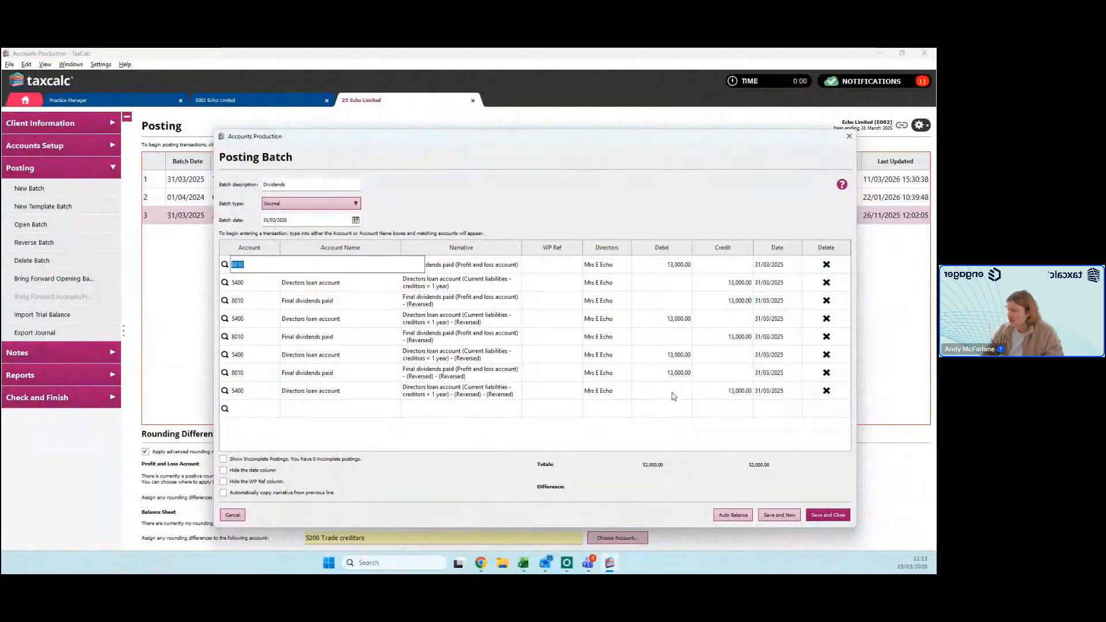
{"action": "left_click", "coordinate": [848, 137]}
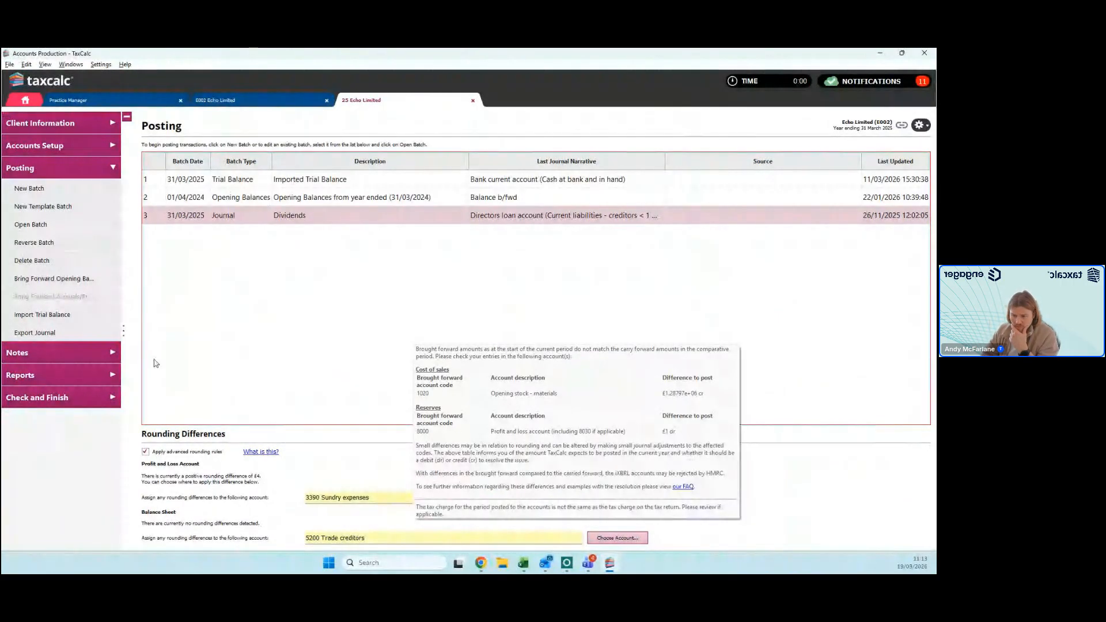
Step: Open the notes editor for the accounts and examine the Auditor's Report sections and signing options
{"action": "left_click", "coordinate": [67, 353]}
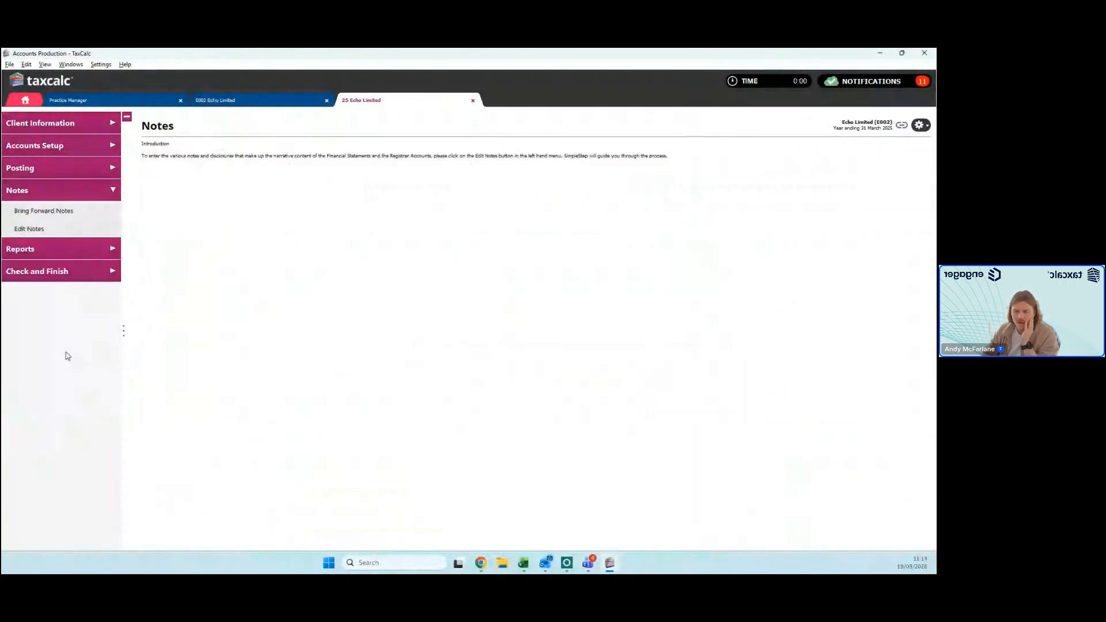
{"action": "left_click", "coordinate": [31, 230]}
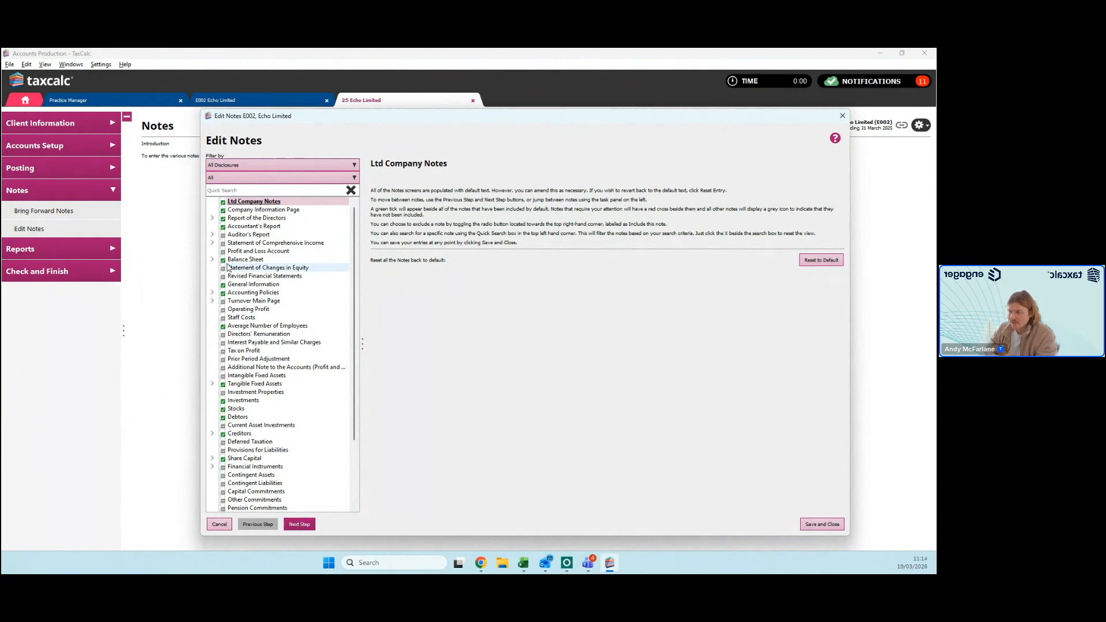
{"action": "left_click", "coordinate": [289, 235]}
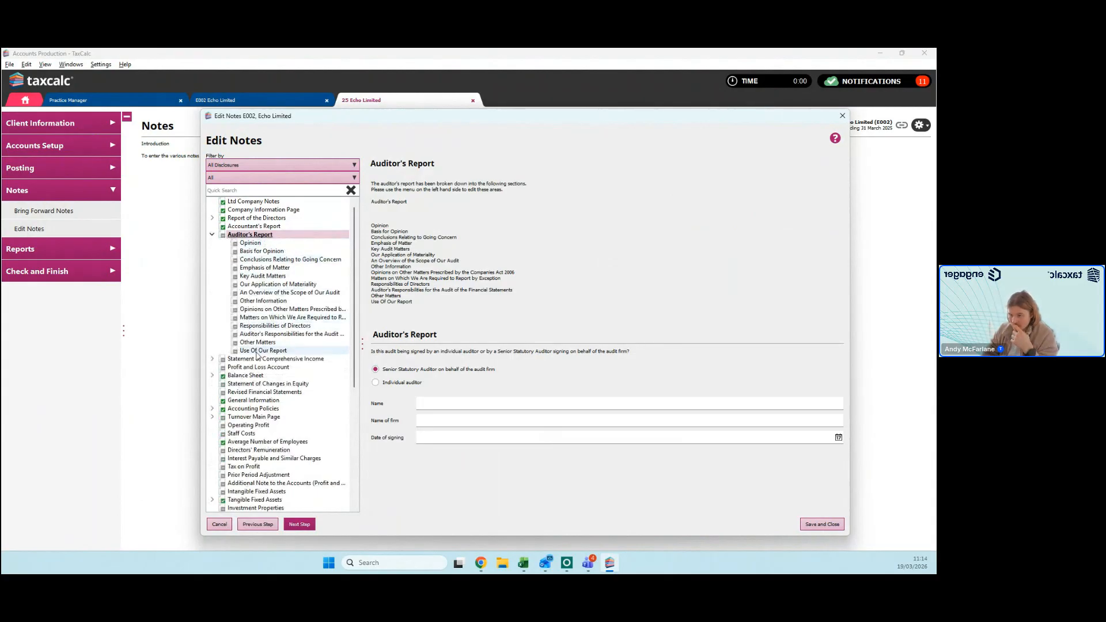
Step: Include the Statement of Comprehensive Income note to show its text editor, and disable the note again
{"action": "left_click", "coordinate": [294, 358]}
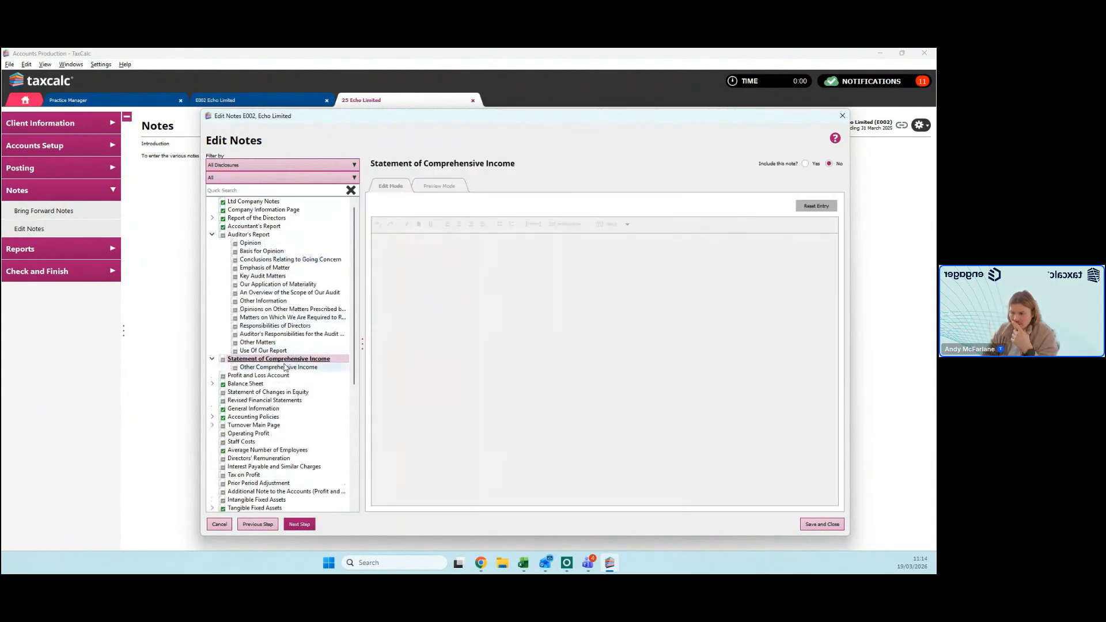
{"action": "left_click", "coordinate": [805, 164]}
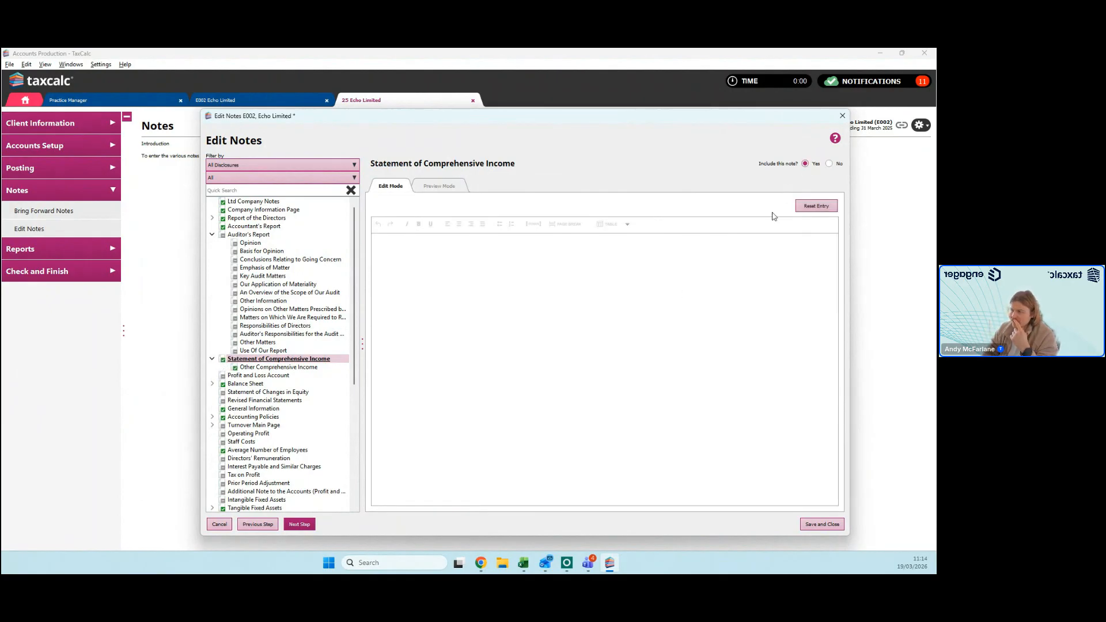
{"action": "left_click", "coordinate": [595, 280]}
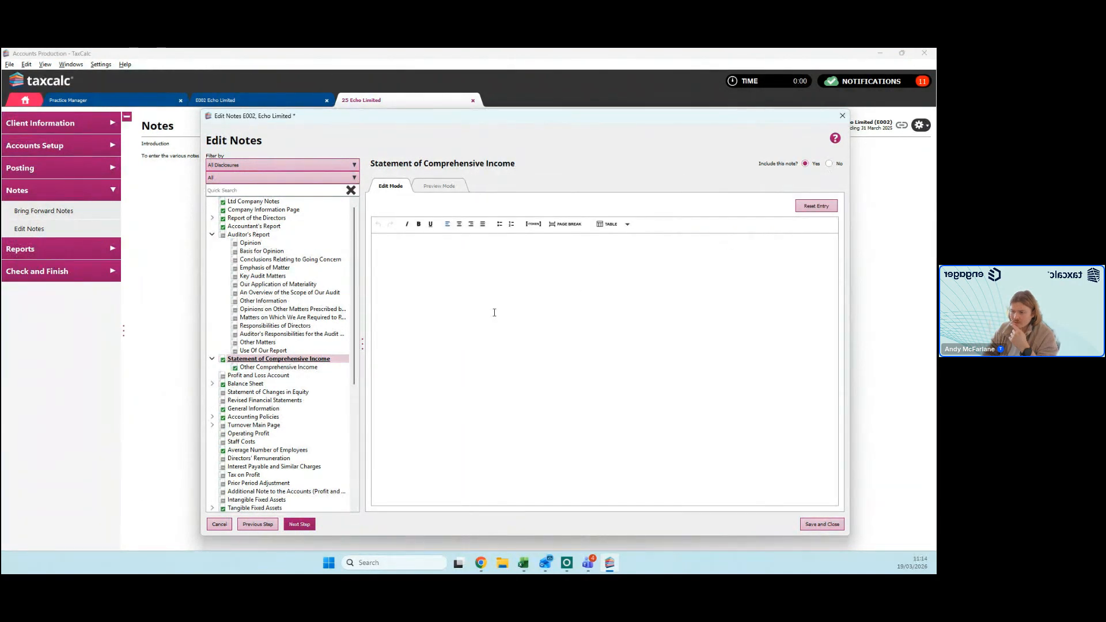
{"action": "left_click", "coordinate": [829, 164]}
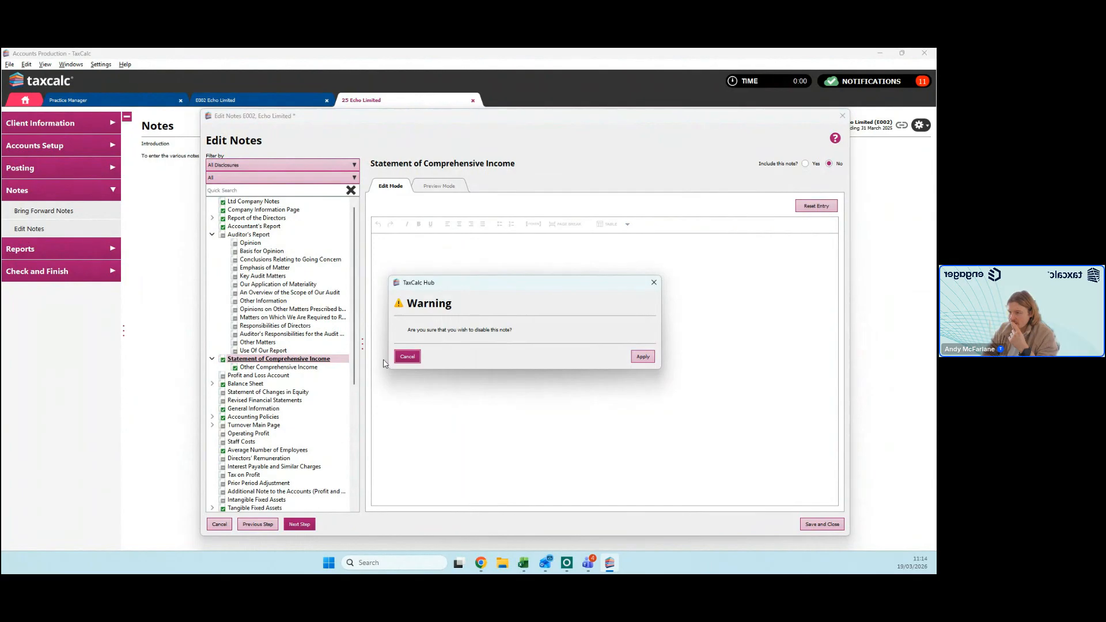
{"action": "left_click", "coordinate": [644, 357]}
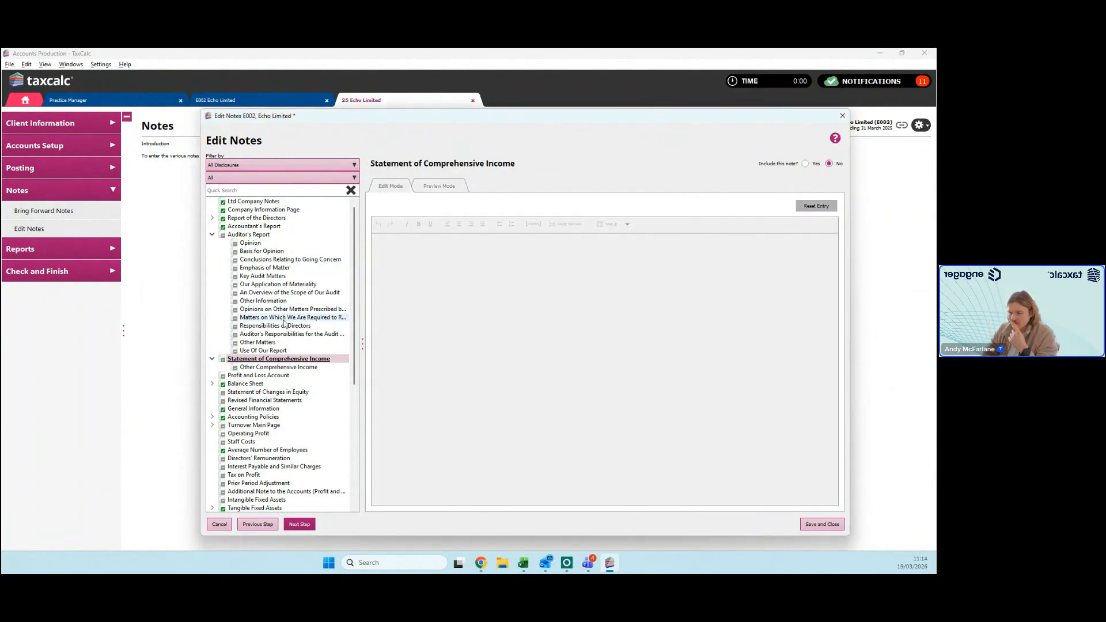
Step: Filter the notes list to disclosures encouraged by FRS, and restore the All Disclosures filter
{"action": "scroll", "coordinate": [293, 306], "scroll_direction": "down", "scroll_amount": 3}
{"action": "scroll", "coordinate": [293, 305], "scroll_direction": "down", "scroll_amount": 5}
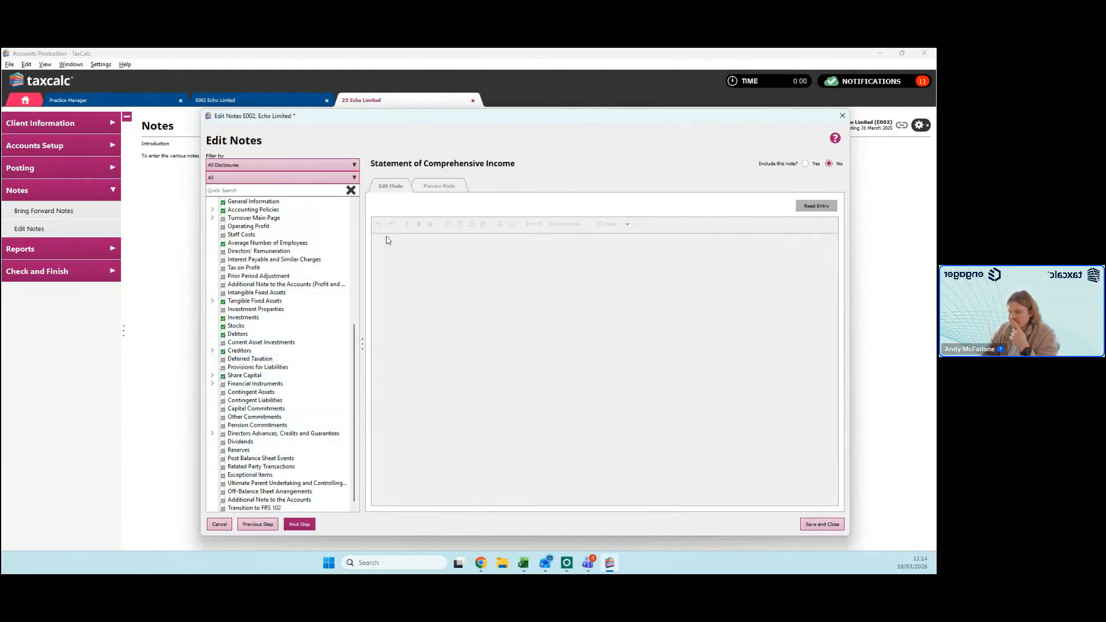
{"action": "left_click", "coordinate": [268, 166]}
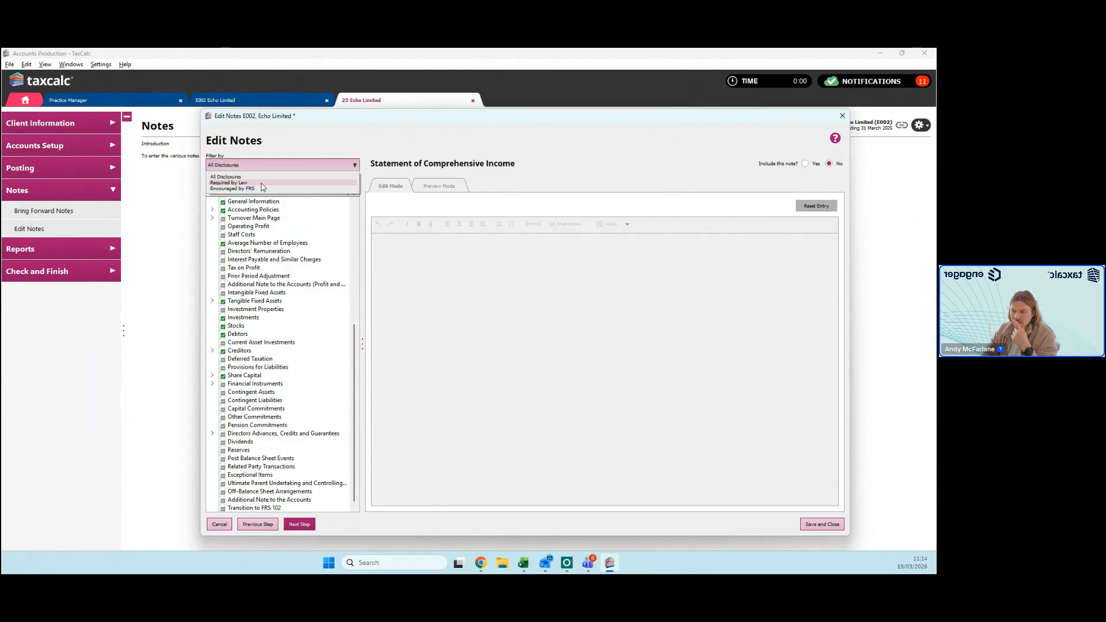
{"action": "left_click", "coordinate": [262, 187]}
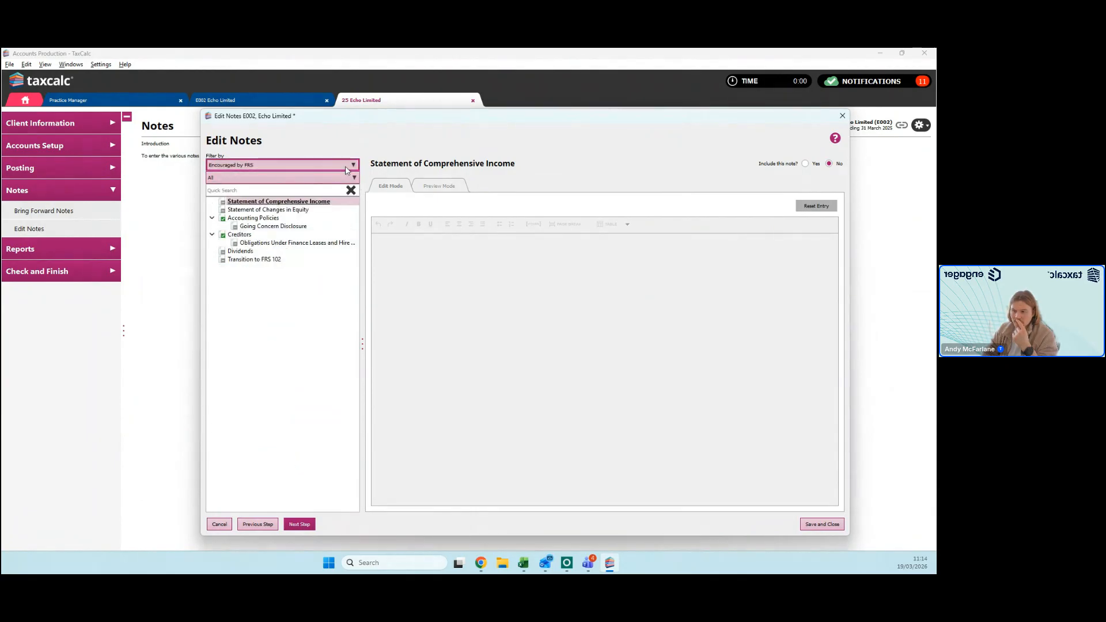
{"action": "left_click", "coordinate": [325, 165]}
{"action": "left_click", "coordinate": [325, 178]}
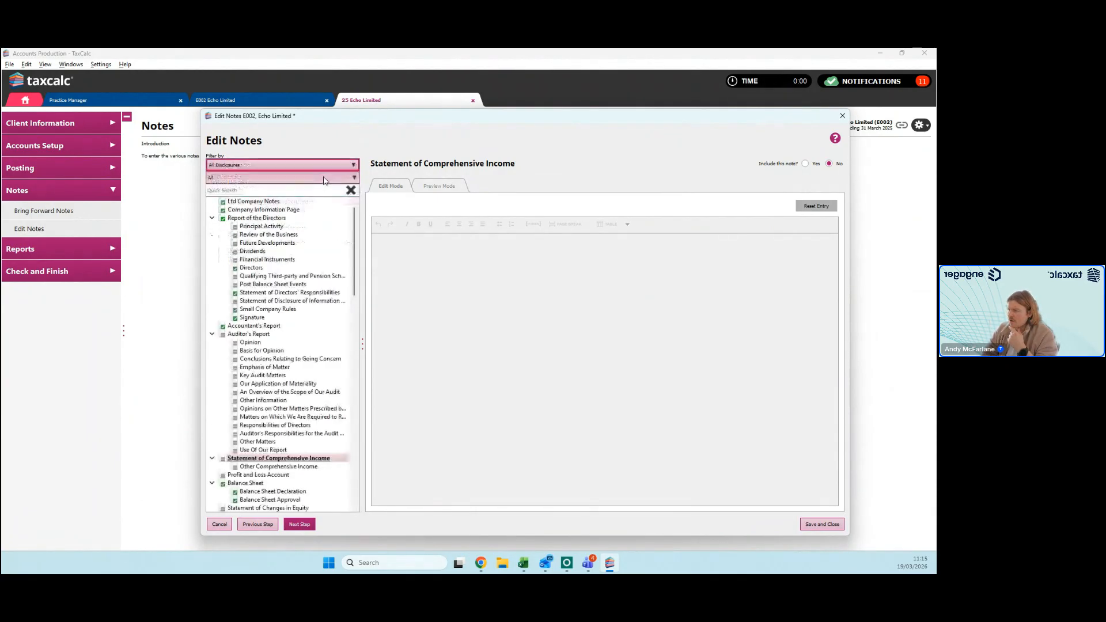
Step: Close the notes editor without saving, and open the Full Financial Statements report
{"action": "left_click", "coordinate": [843, 115]}
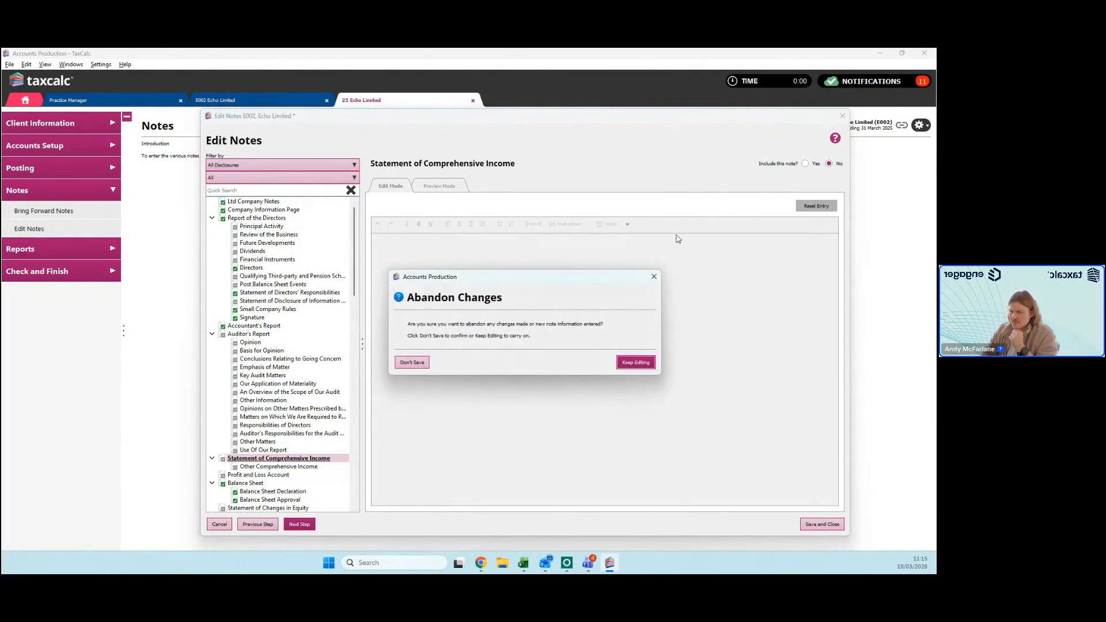
{"action": "left_click", "coordinate": [412, 363]}
{"action": "left_click", "coordinate": [68, 250]}
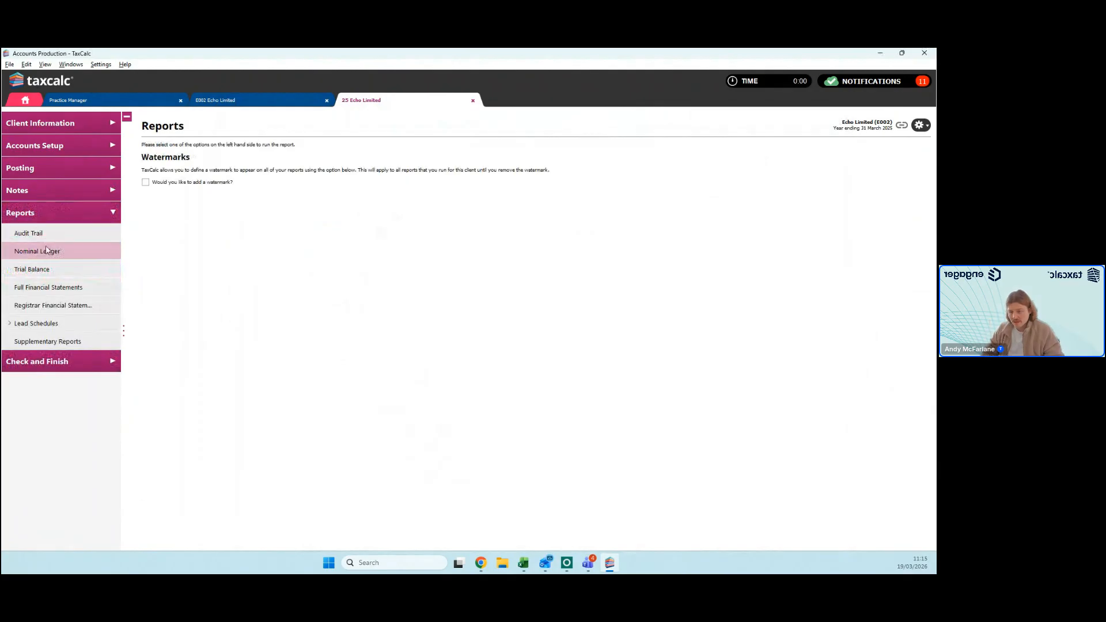
{"action": "left_click", "coordinate": [70, 288]}
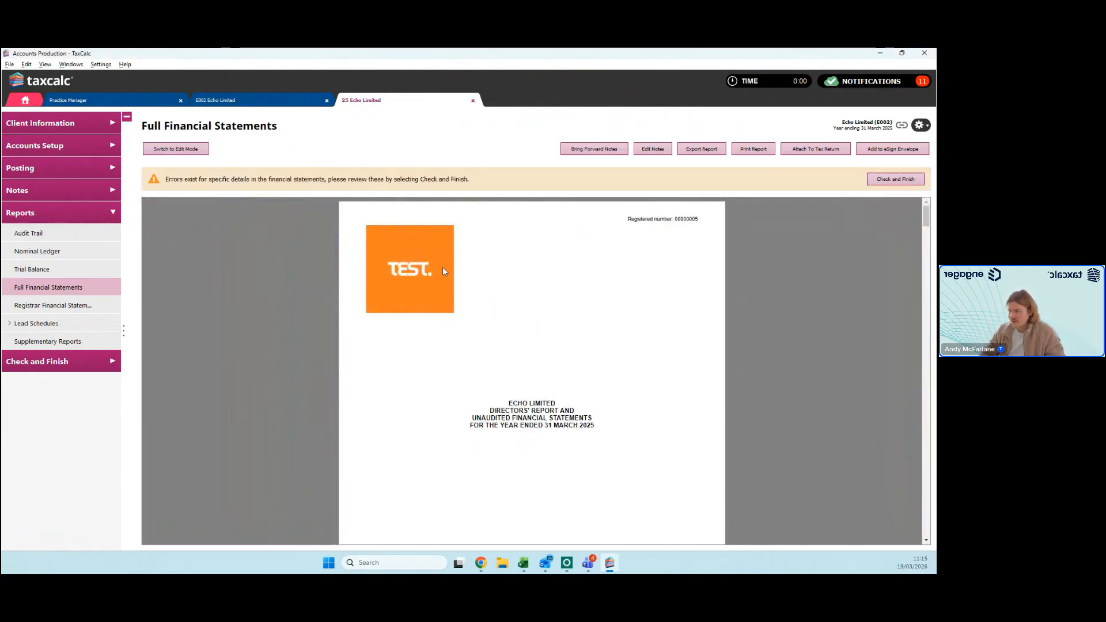
Step: Examine the report's cover page and contents, and follow the Directors' Report link through to the Accountant's Report
{"action": "scroll", "coordinate": [592, 295], "scroll_direction": "down", "scroll_amount": 2}
{"action": "scroll", "coordinate": [592, 296], "scroll_direction": "down", "scroll_amount": 5}
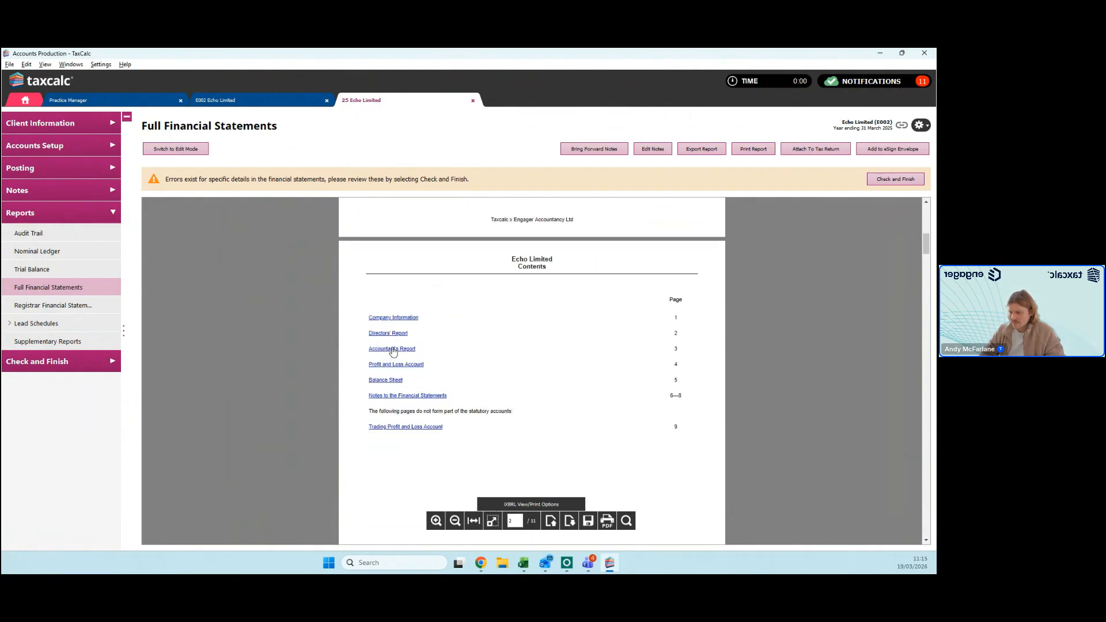
{"action": "left_click", "coordinate": [389, 335]}
{"action": "scroll", "coordinate": [544, 316], "scroll_direction": "down", "scroll_amount": 5}
{"action": "scroll", "coordinate": [522, 249], "scroll_direction": "down", "scroll_amount": 4}
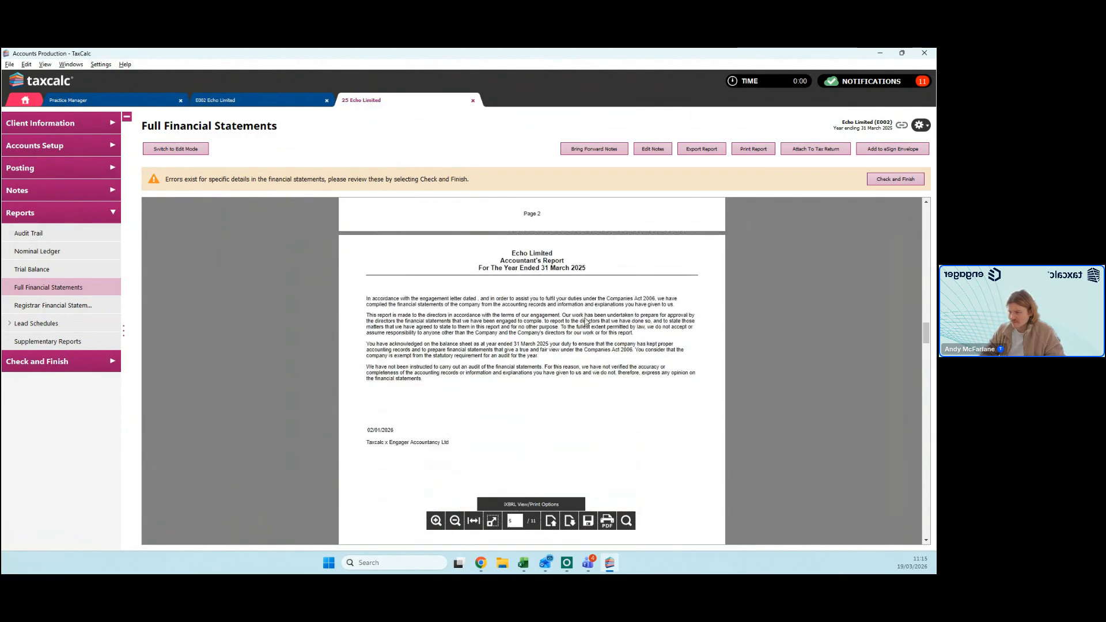
{"action": "scroll", "coordinate": [586, 321], "scroll_direction": "down", "scroll_amount": 2}
{"action": "scroll", "coordinate": [588, 318], "scroll_direction": "up", "scroll_amount": 2}
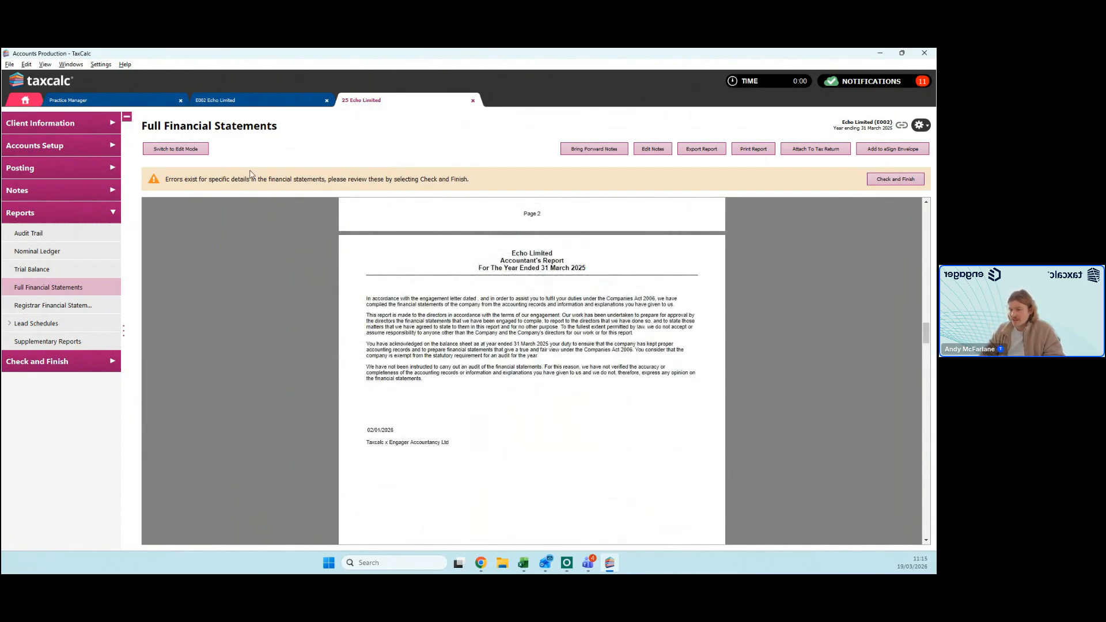
Step: Switch the report to edit mode, and add the line "TEST" at the end of the Accountant's Report text and save it
{"action": "left_click", "coordinate": [176, 151]}
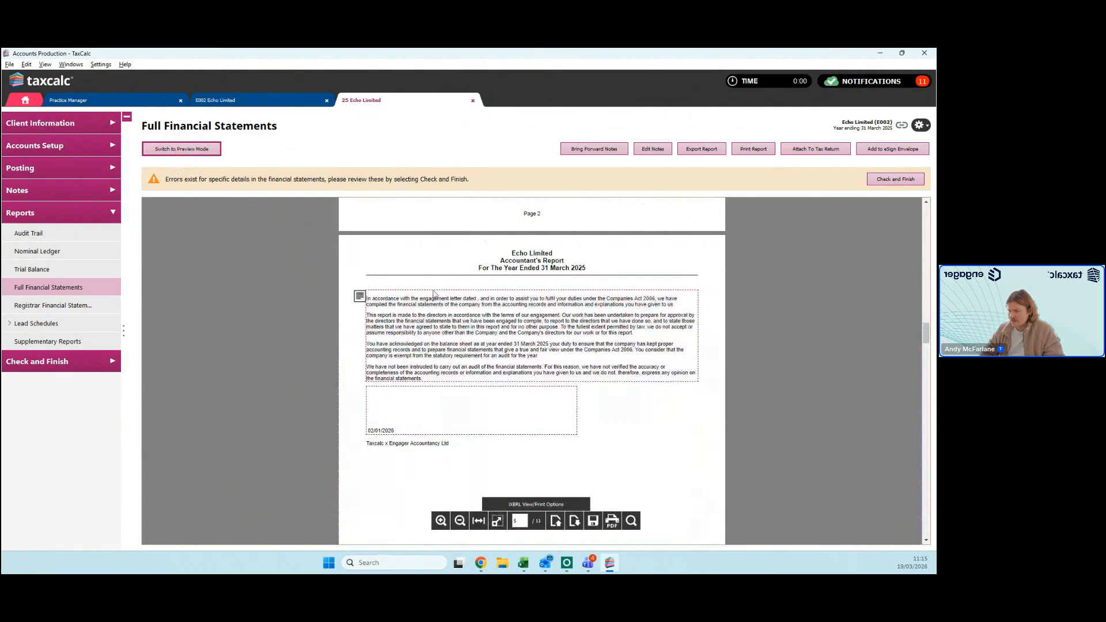
{"action": "left_click", "coordinate": [437, 346]}
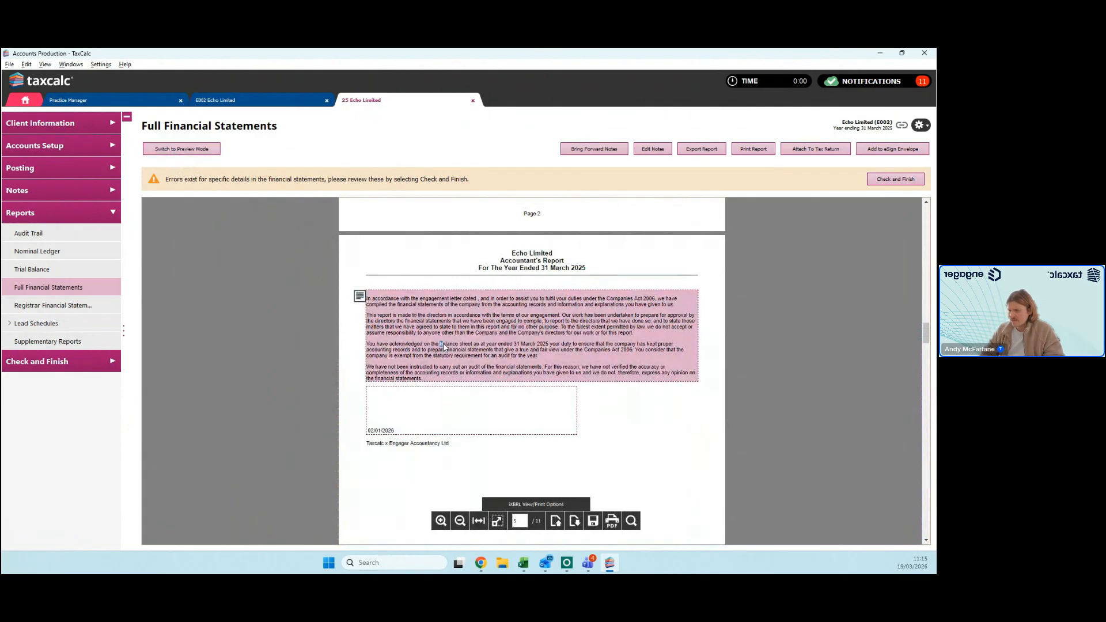
{"action": "left_click", "coordinate": [479, 377]}
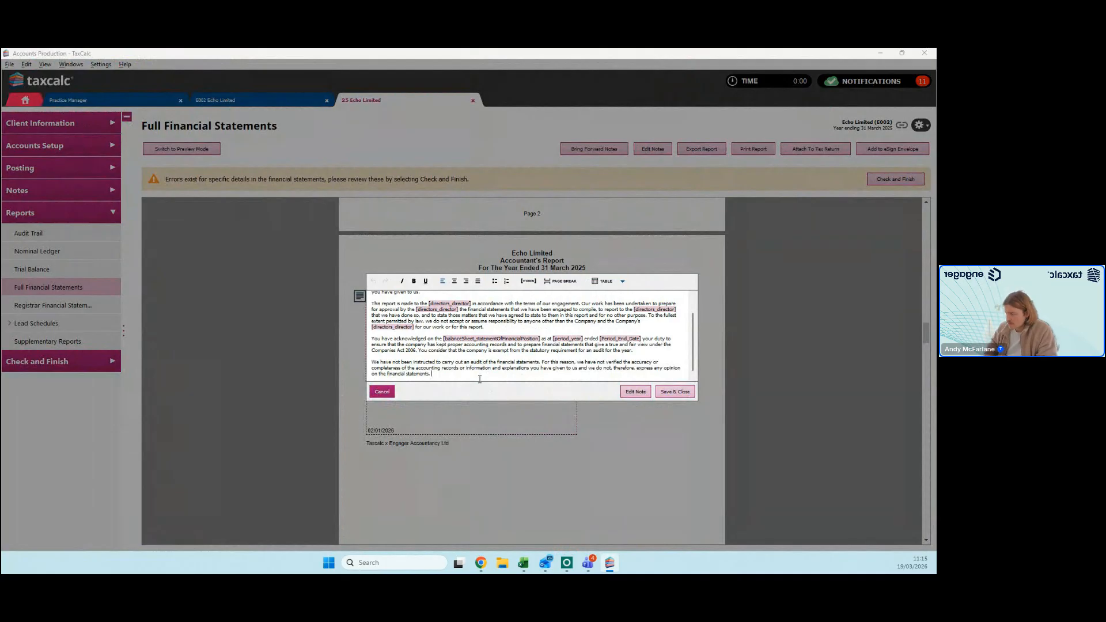
{"action": "key", "text": "Return"}
{"action": "type", "text": "TEST"}
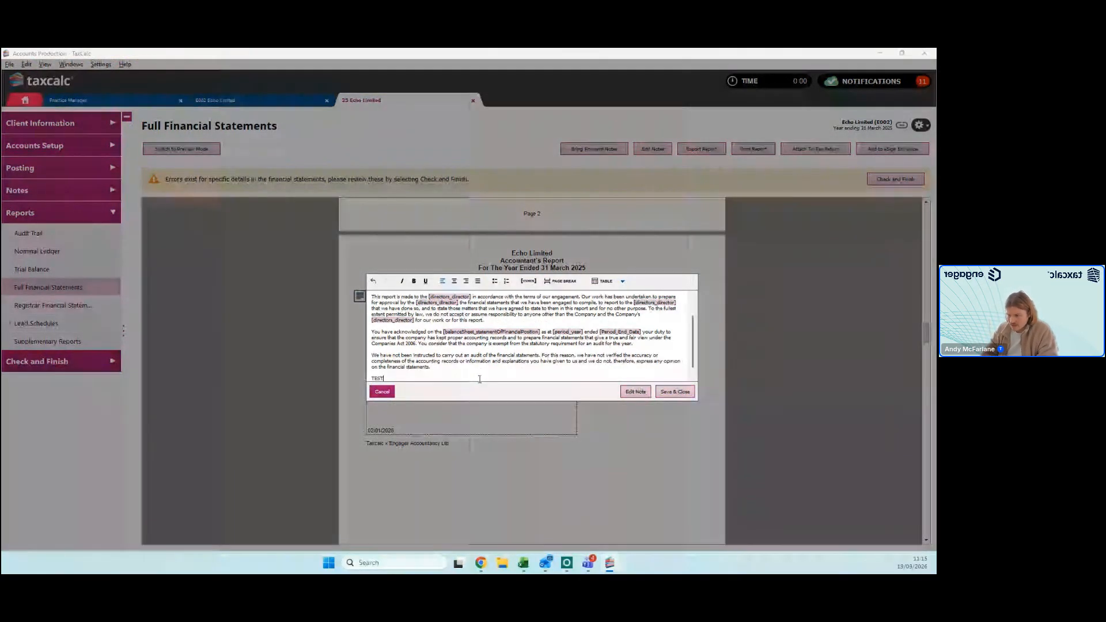
{"action": "left_click", "coordinate": [675, 392]}
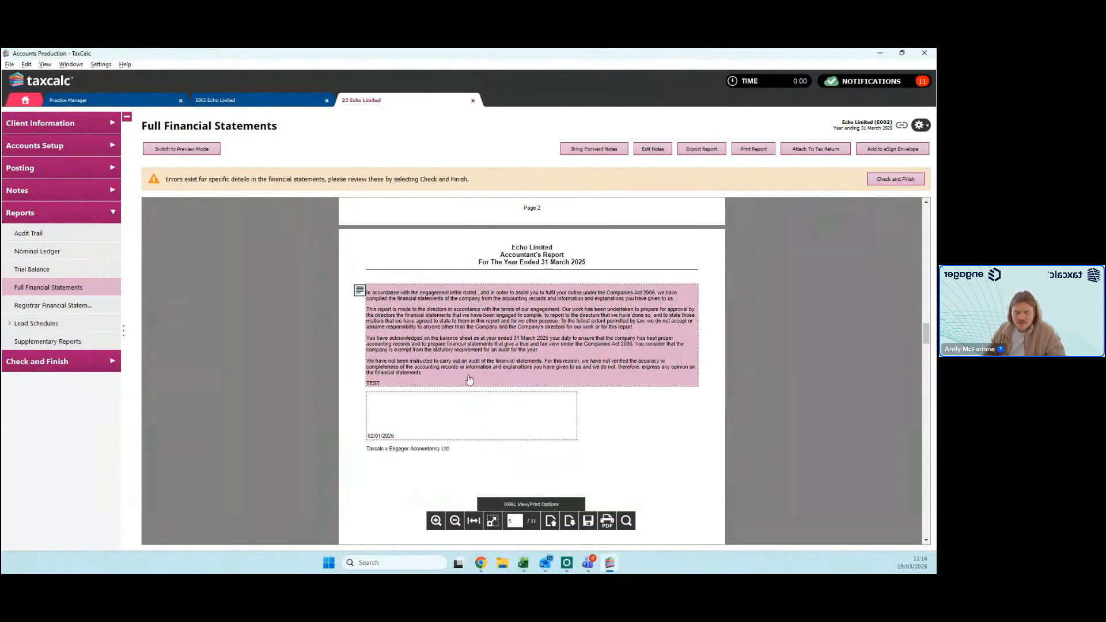
Step: Inspect the posting breakdown behind the 2025 turnover in the Profit and Loss Account, and return the report to preview mode
{"action": "scroll", "coordinate": [491, 344], "scroll_direction": "down", "scroll_amount": 4}
{"action": "scroll", "coordinate": [522, 404], "scroll_direction": "down", "scroll_amount": 5}
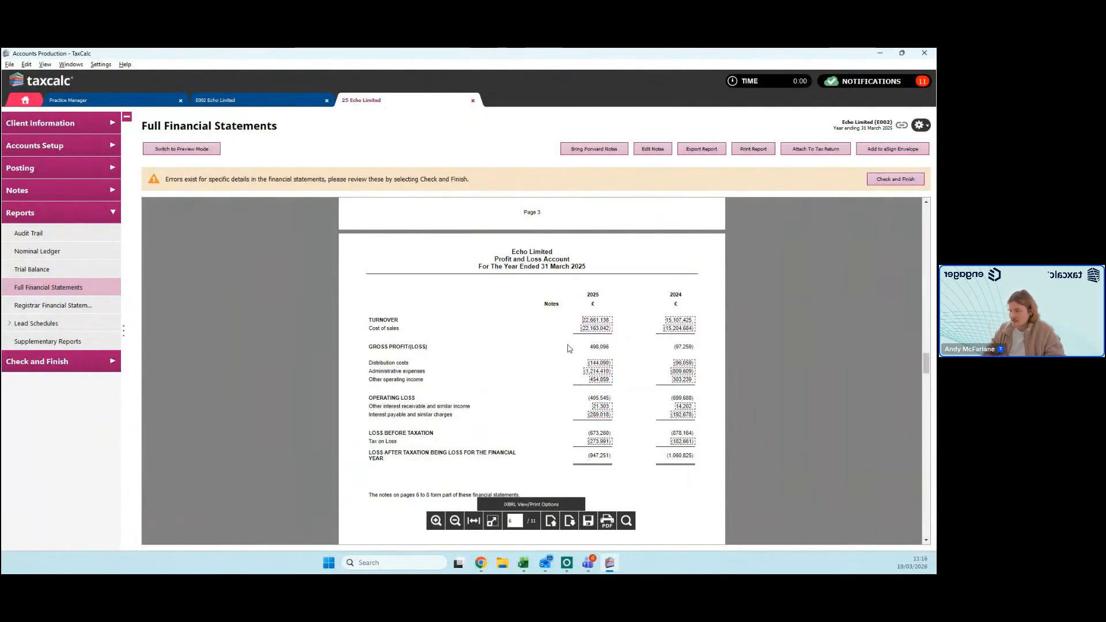
{"action": "left_click", "coordinate": [602, 321]}
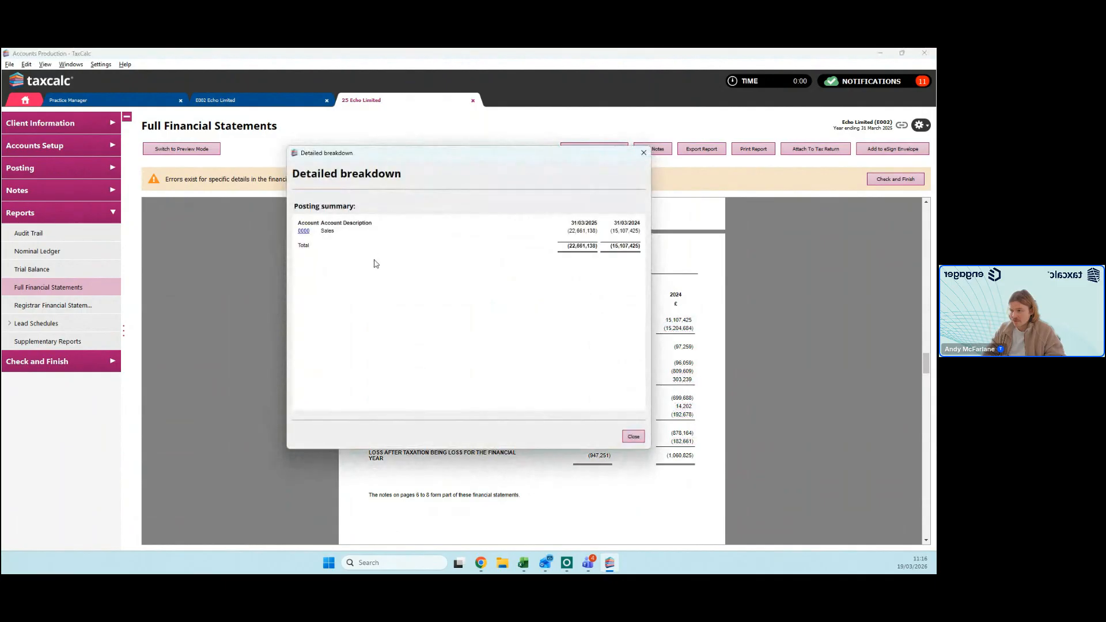
{"action": "left_click", "coordinate": [644, 153]}
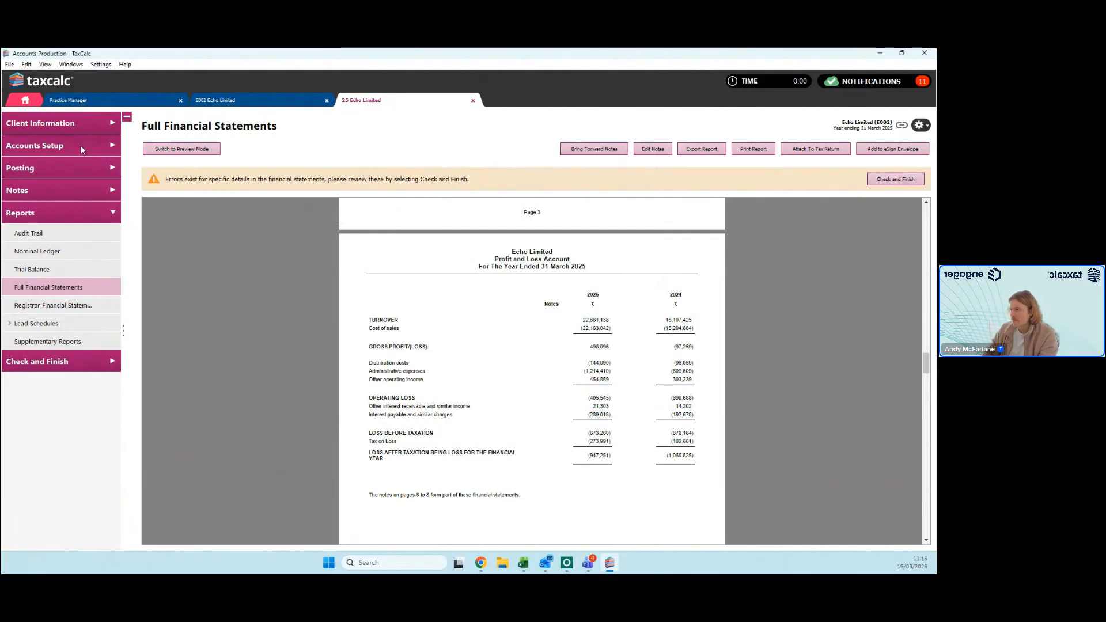
{"action": "left_click", "coordinate": [178, 149]}
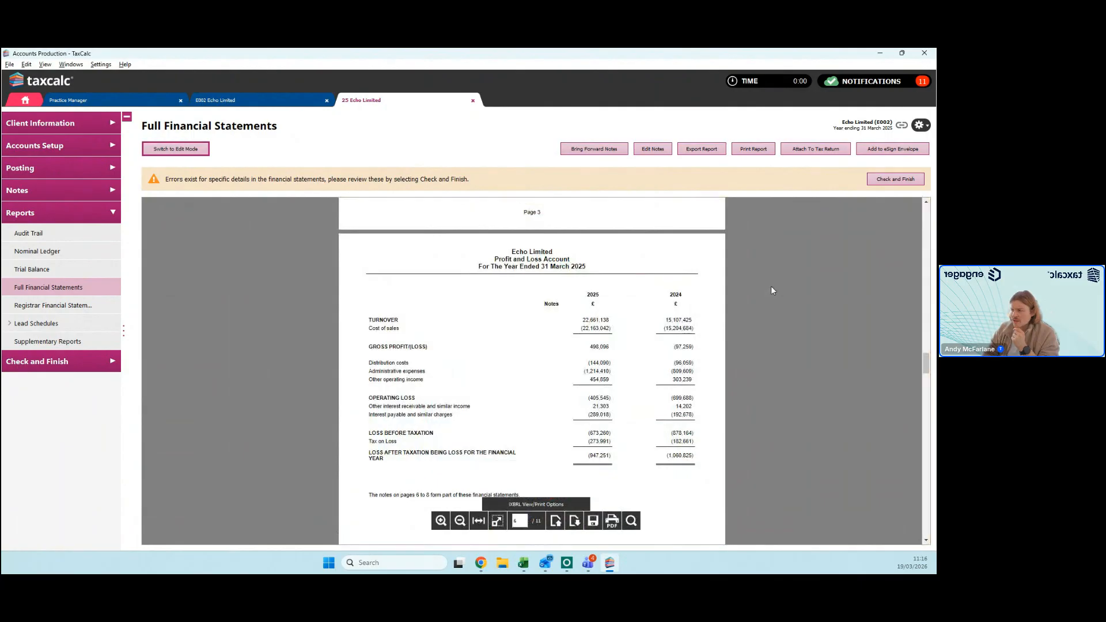
{"action": "scroll", "coordinate": [771, 291], "scroll_direction": "down", "scroll_amount": 1}
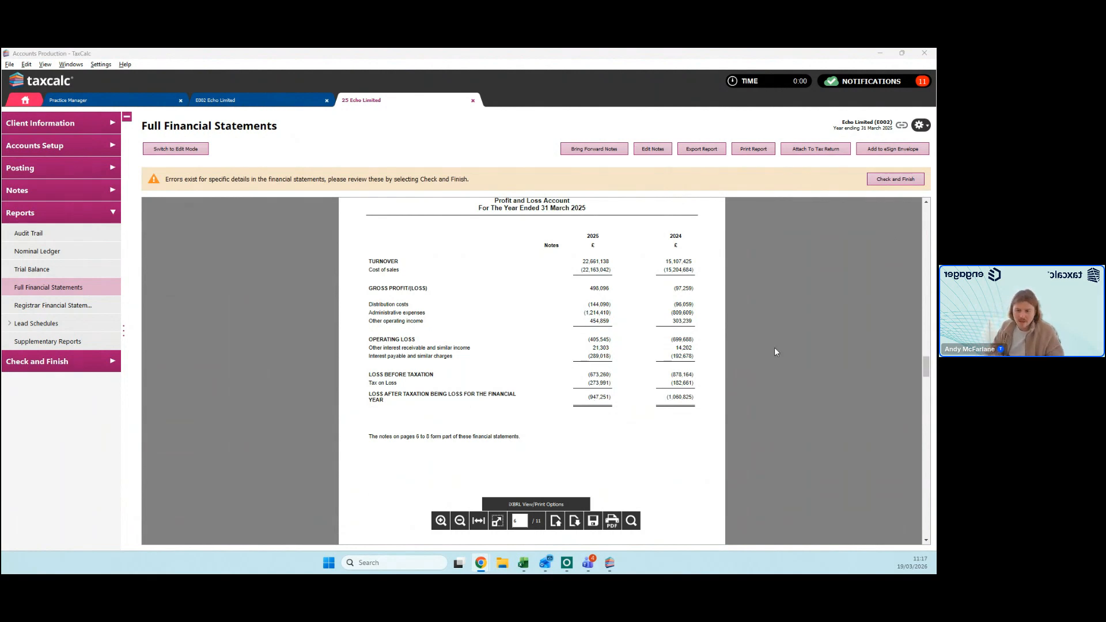
Step: From the client record, examine the options for creating a new accounting period, and return to the financial statements without creating one
{"action": "left_click", "coordinate": [919, 128]}
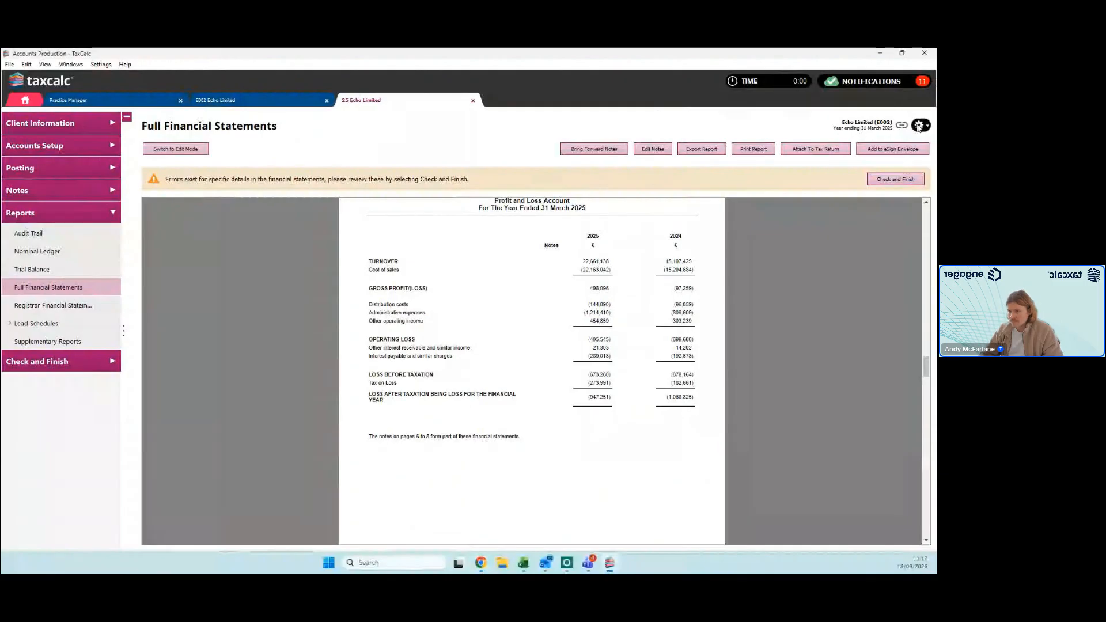
{"action": "left_click", "coordinate": [253, 101]}
{"action": "left_click", "coordinate": [920, 126]}
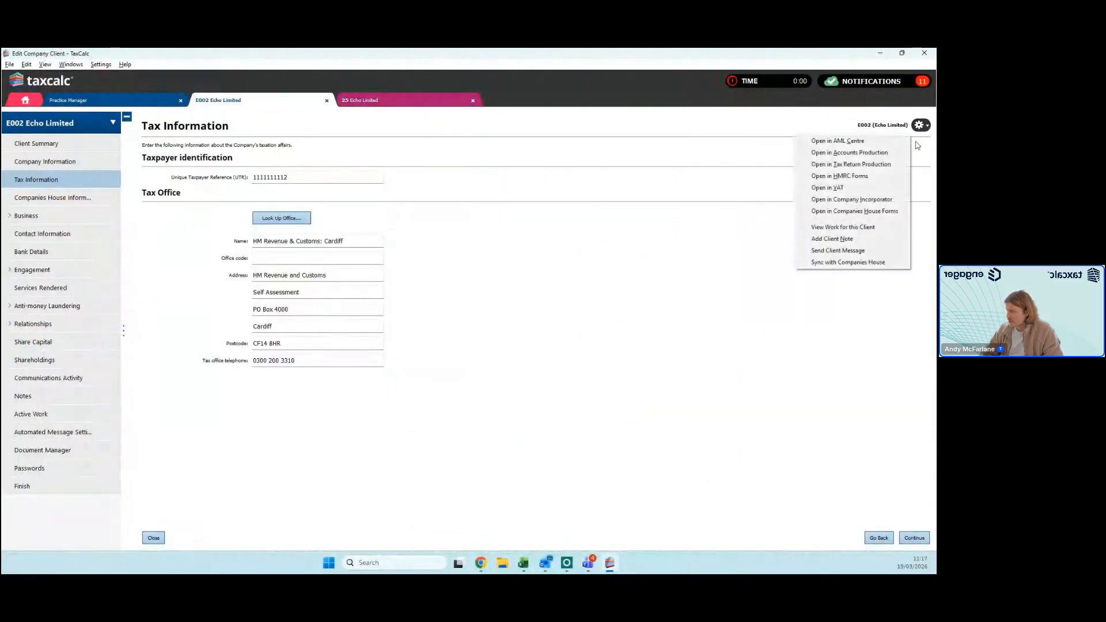
{"action": "left_click", "coordinate": [890, 153]}
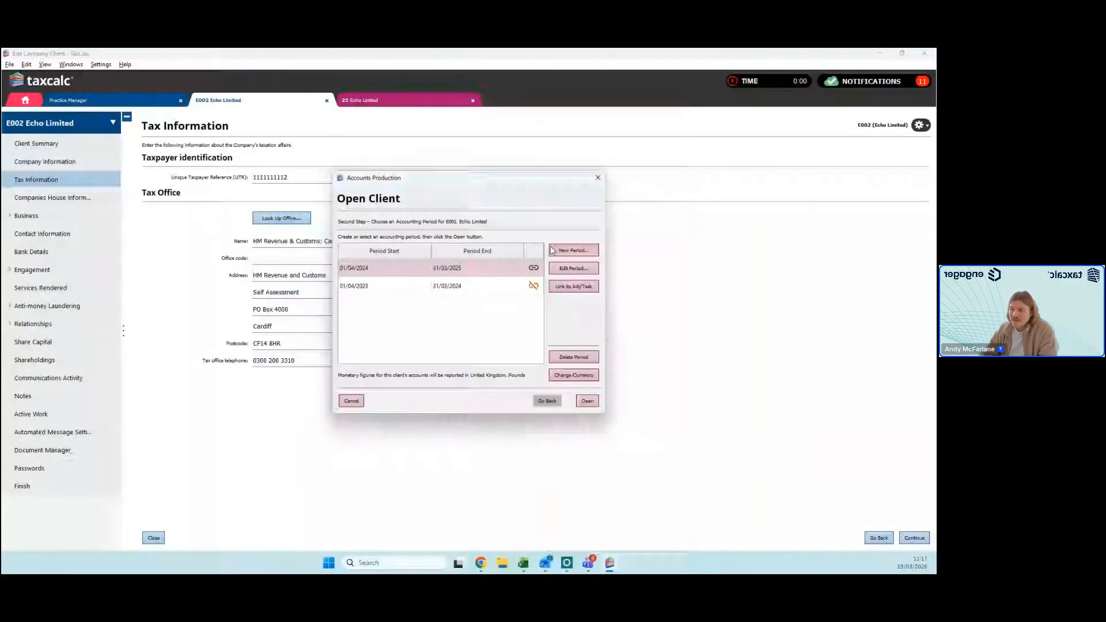
{"action": "left_click", "coordinate": [552, 251]}
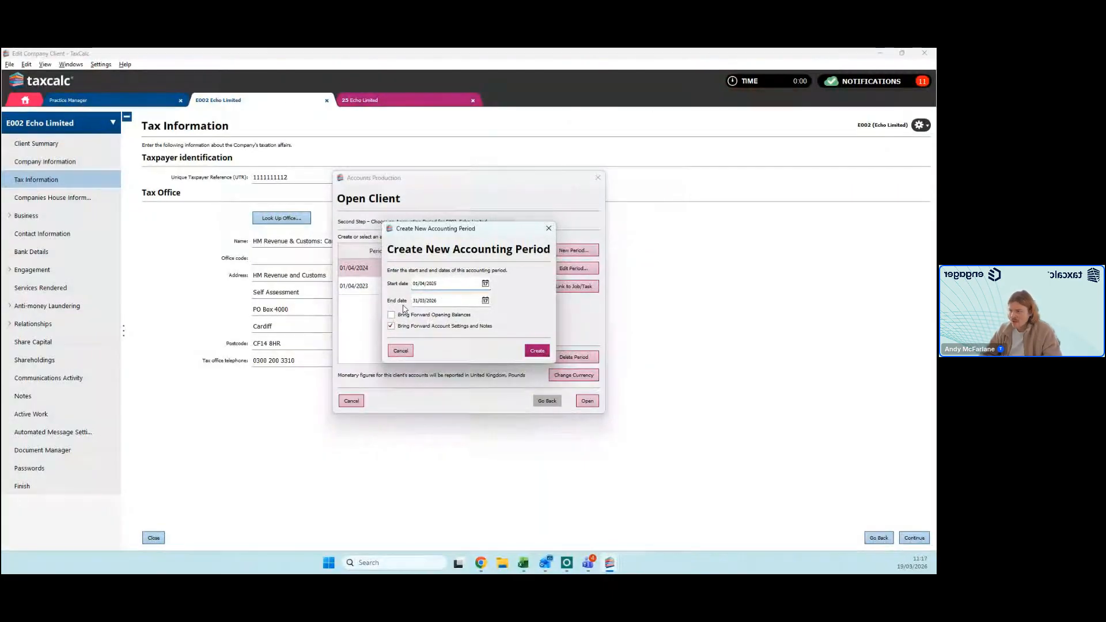
{"action": "left_click", "coordinate": [548, 228]}
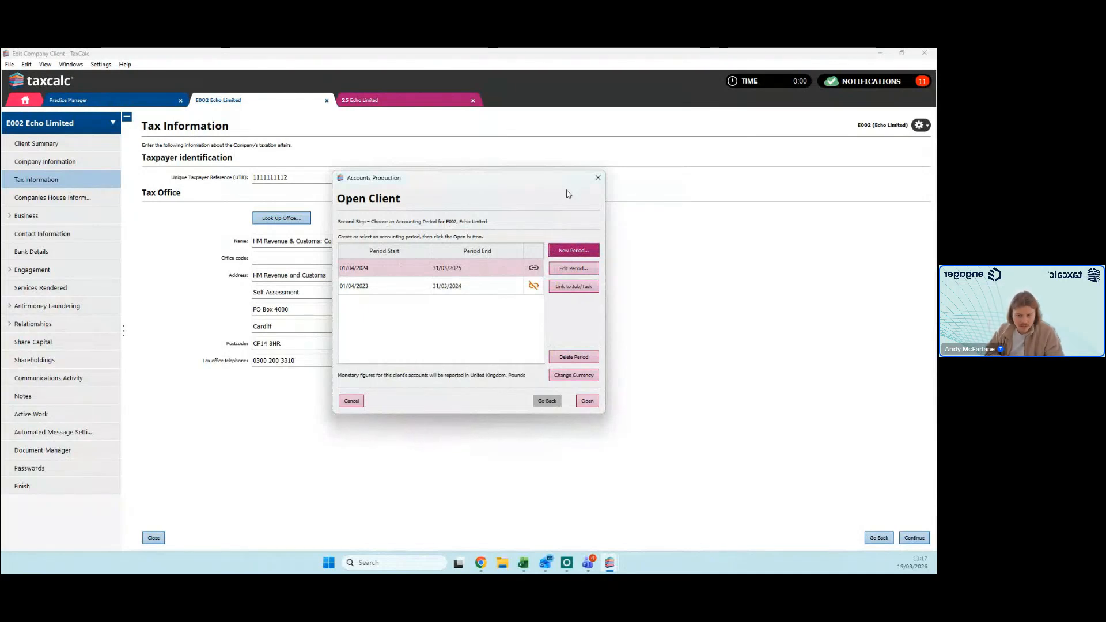
{"action": "left_click", "coordinate": [598, 178]}
{"action": "left_click", "coordinate": [403, 100]}
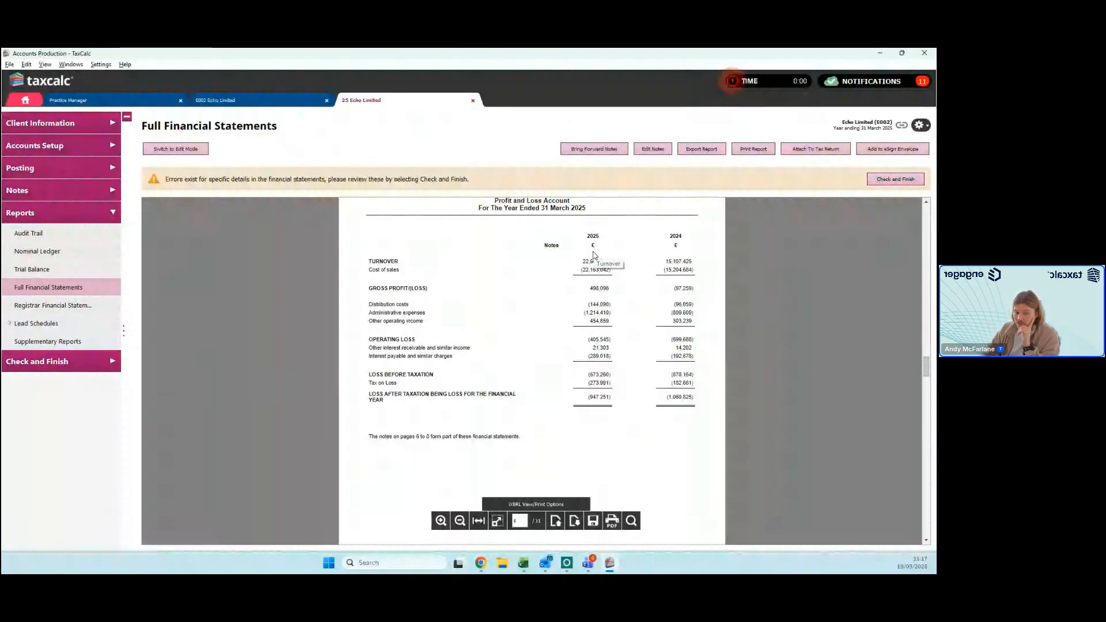
Step: Review the Profit and Loss Account, Balance Sheet and Notes to the Financial Statements, through the tangible assets and investments notes
{"action": "scroll", "coordinate": [597, 321], "scroll_direction": "down", "scroll_amount": 1}
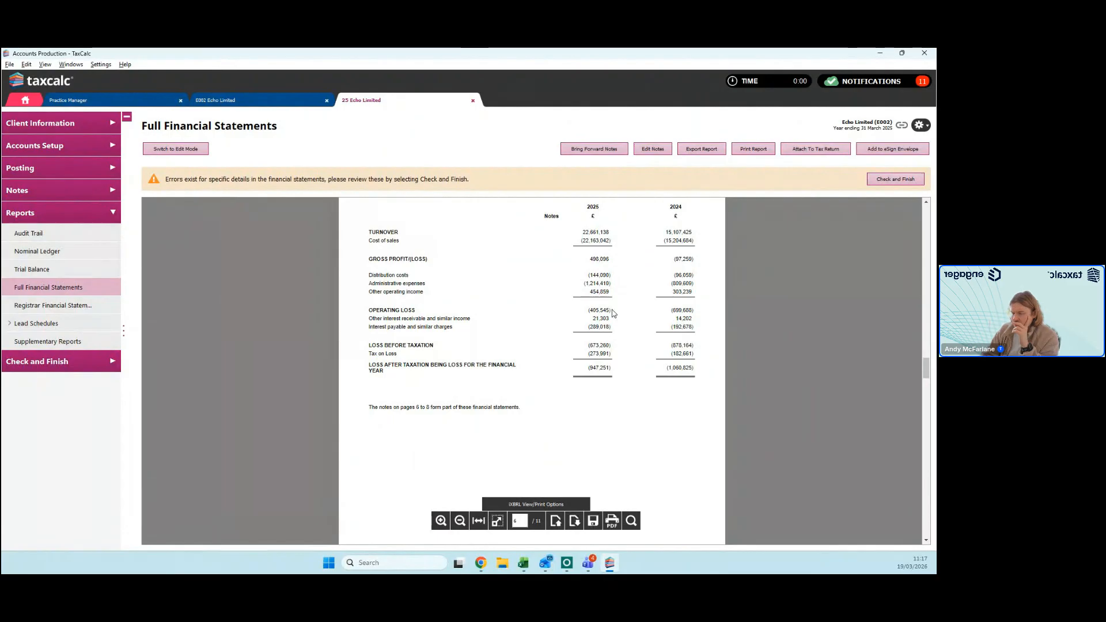
{"action": "scroll", "coordinate": [615, 313], "scroll_direction": "down", "scroll_amount": 5}
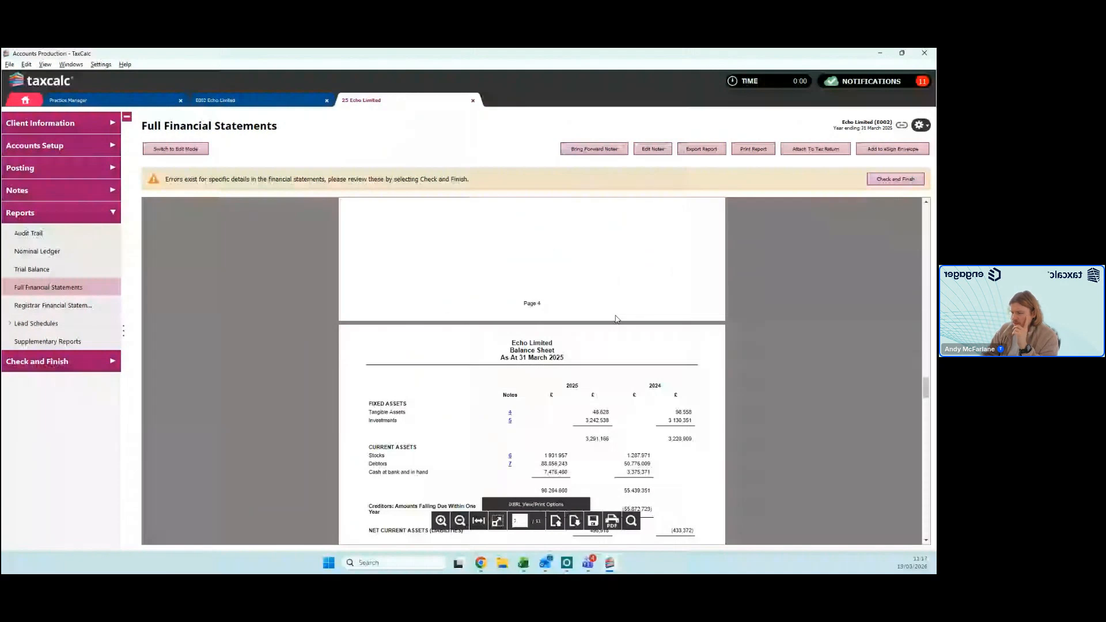
{"action": "scroll", "coordinate": [617, 319], "scroll_direction": "down", "scroll_amount": 8}
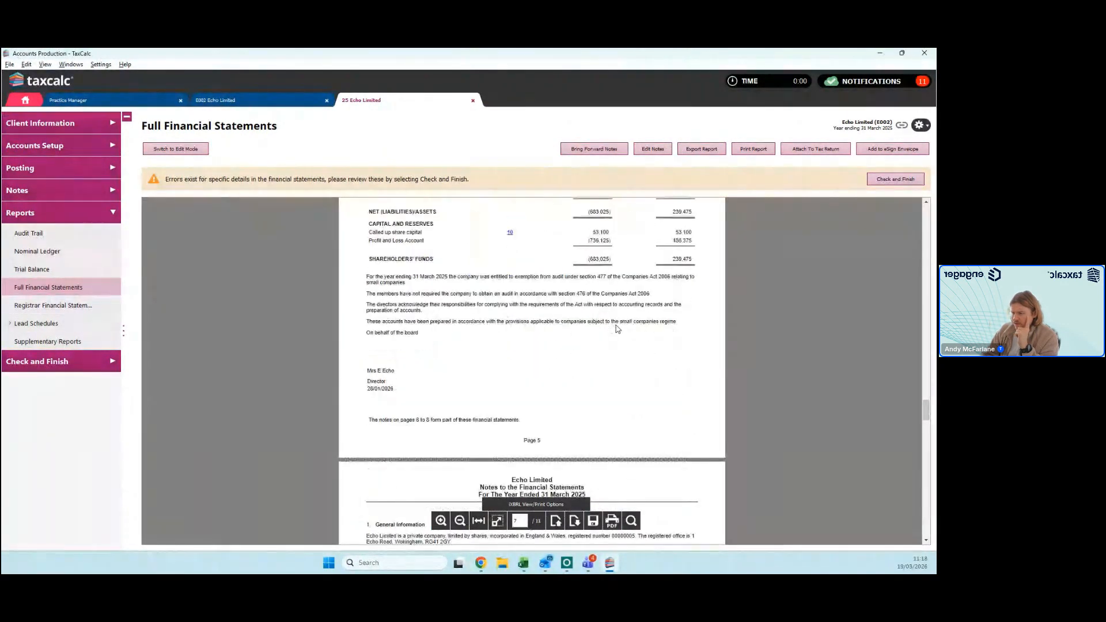
{"action": "scroll", "coordinate": [618, 329], "scroll_direction": "down", "scroll_amount": 1}
{"action": "scroll", "coordinate": [617, 329], "scroll_direction": "down", "scroll_amount": 5}
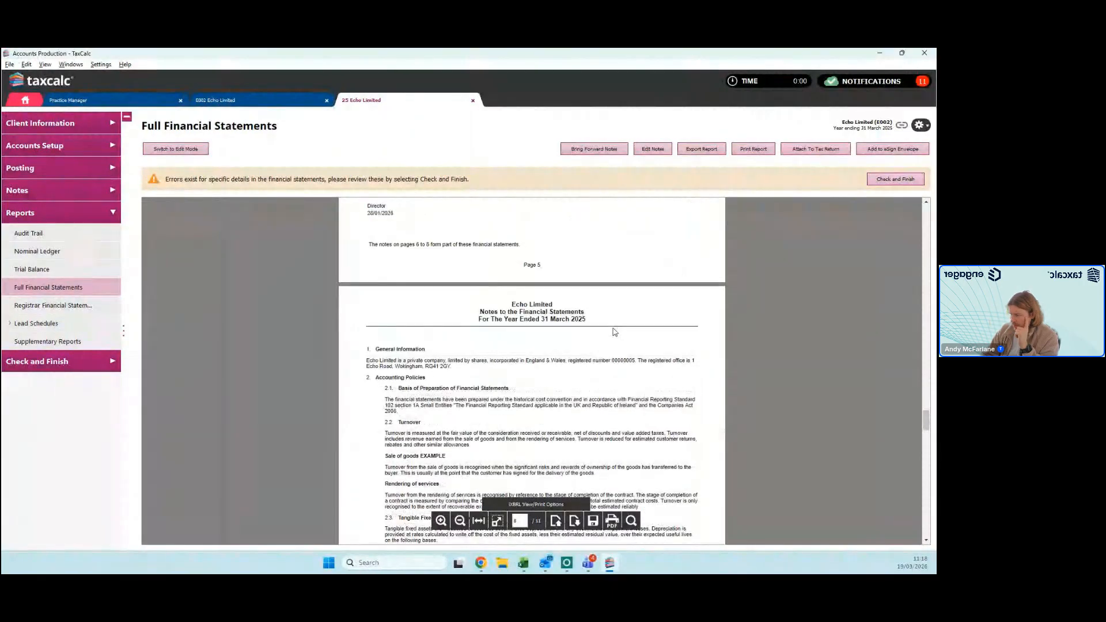
{"action": "scroll", "coordinate": [519, 314], "scroll_direction": "down", "scroll_amount": 6}
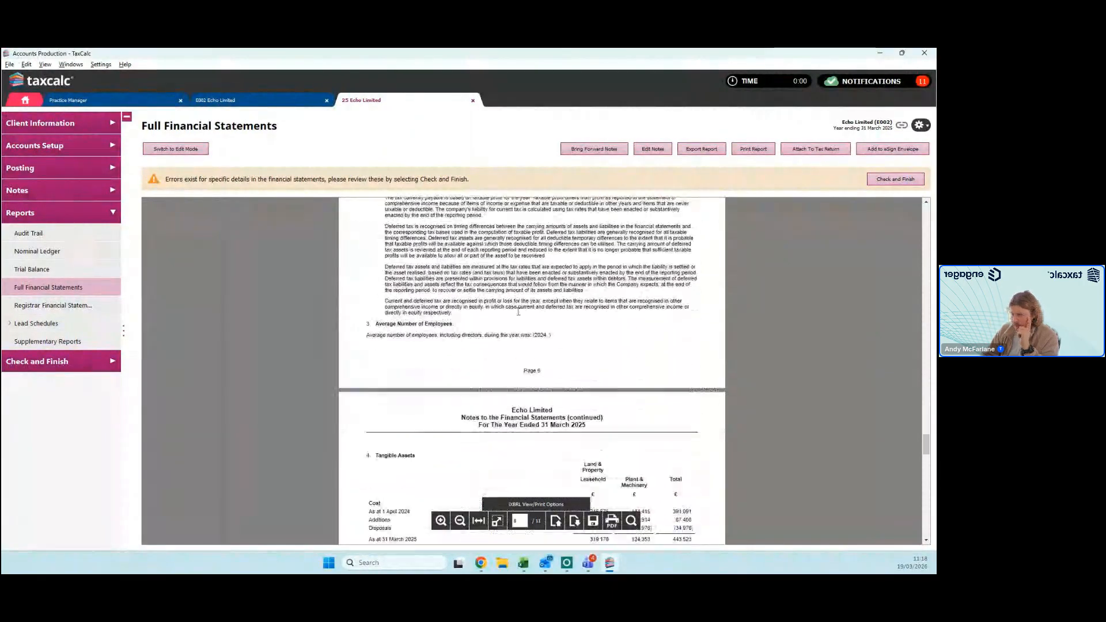
{"action": "scroll", "coordinate": [519, 317], "scroll_direction": "down", "scroll_amount": 3}
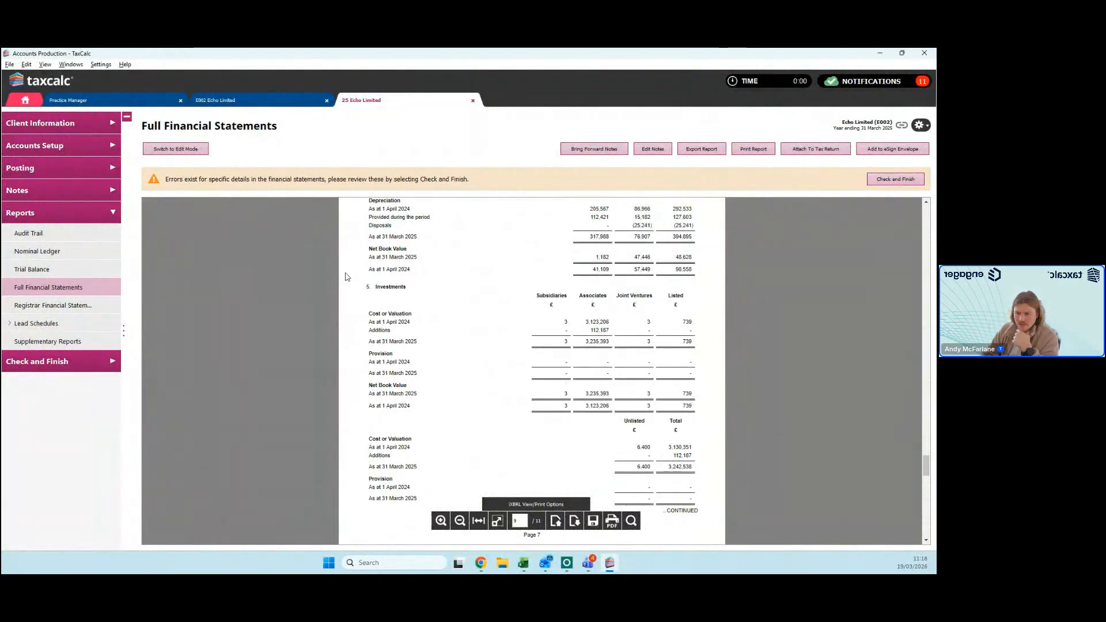
Step: Open Check and Finish and review the errors and warnings listed for the financial statements
{"action": "left_click", "coordinate": [88, 362]}
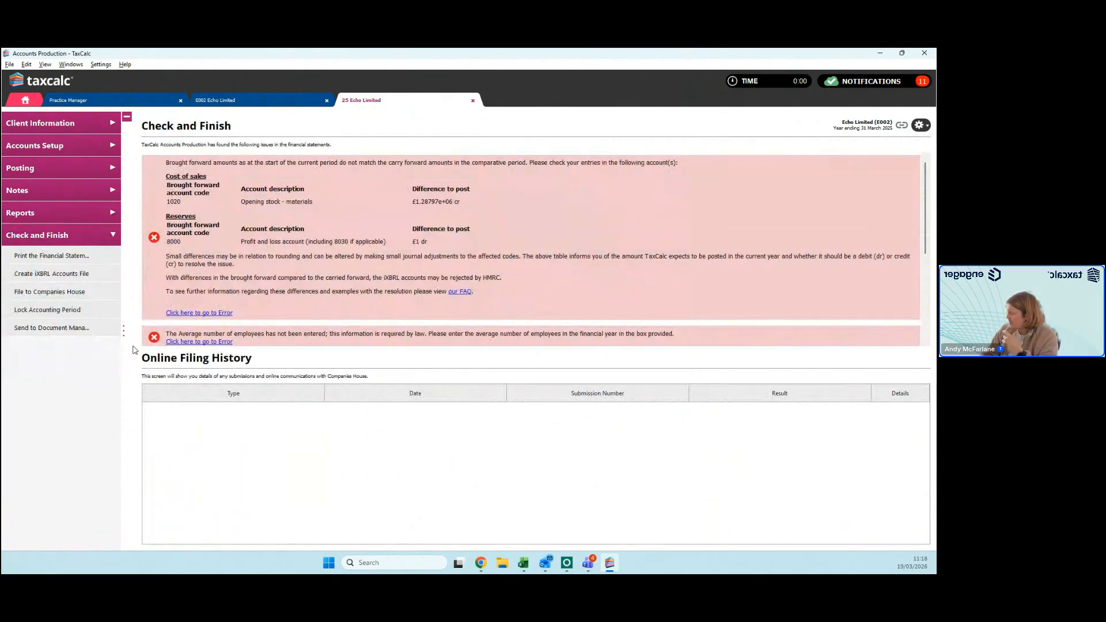
{"action": "scroll", "coordinate": [277, 333], "scroll_direction": "down", "scroll_amount": 1}
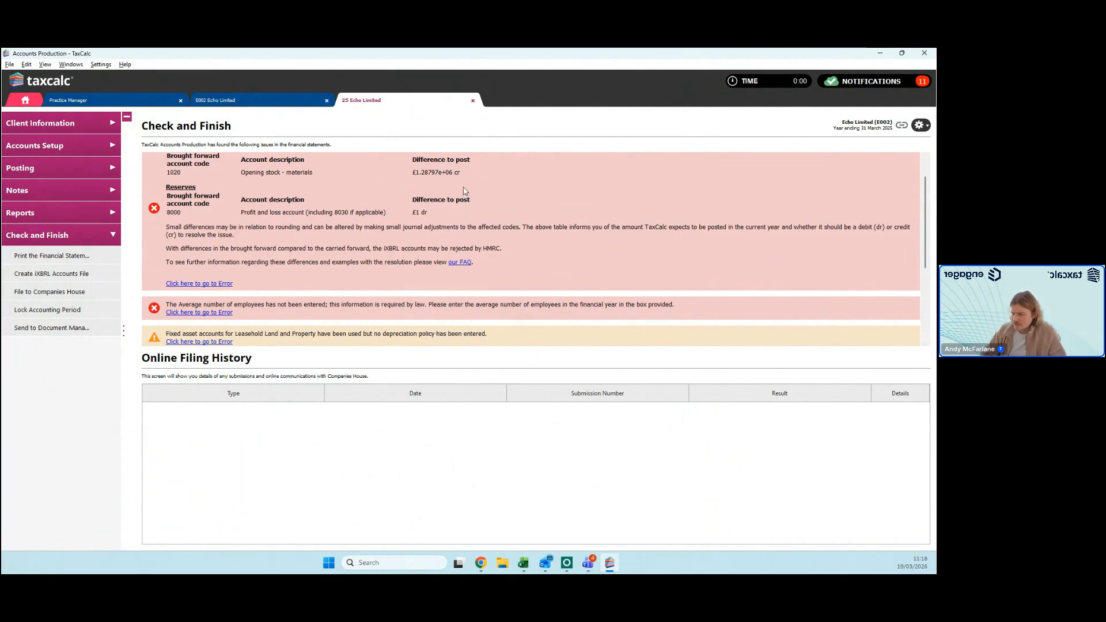
{"action": "scroll", "coordinate": [493, 226], "scroll_direction": "down", "scroll_amount": 1}
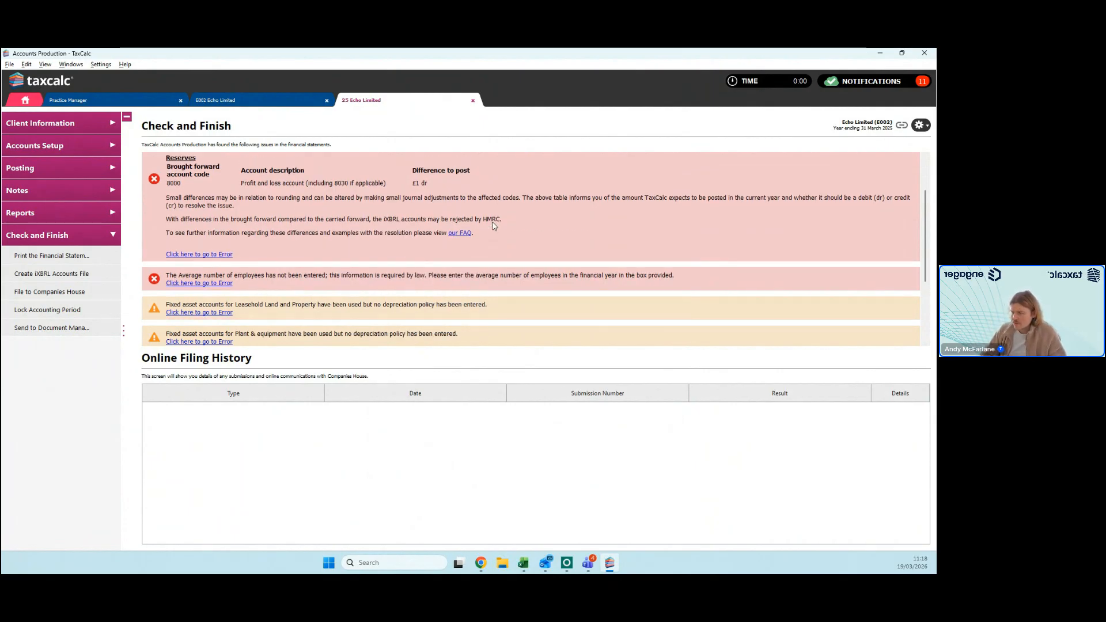
Step: Enter 5 as the average number of employees in the notes and save them
{"action": "scroll", "coordinate": [464, 201], "scroll_direction": "down", "scroll_amount": 3}
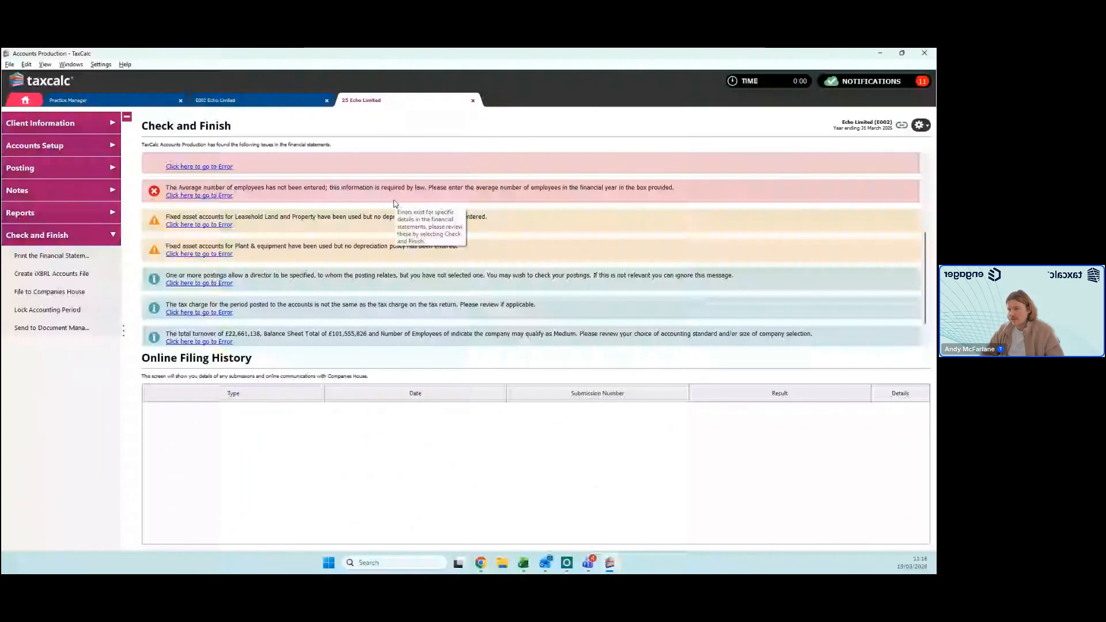
{"action": "left_click", "coordinate": [31, 189]}
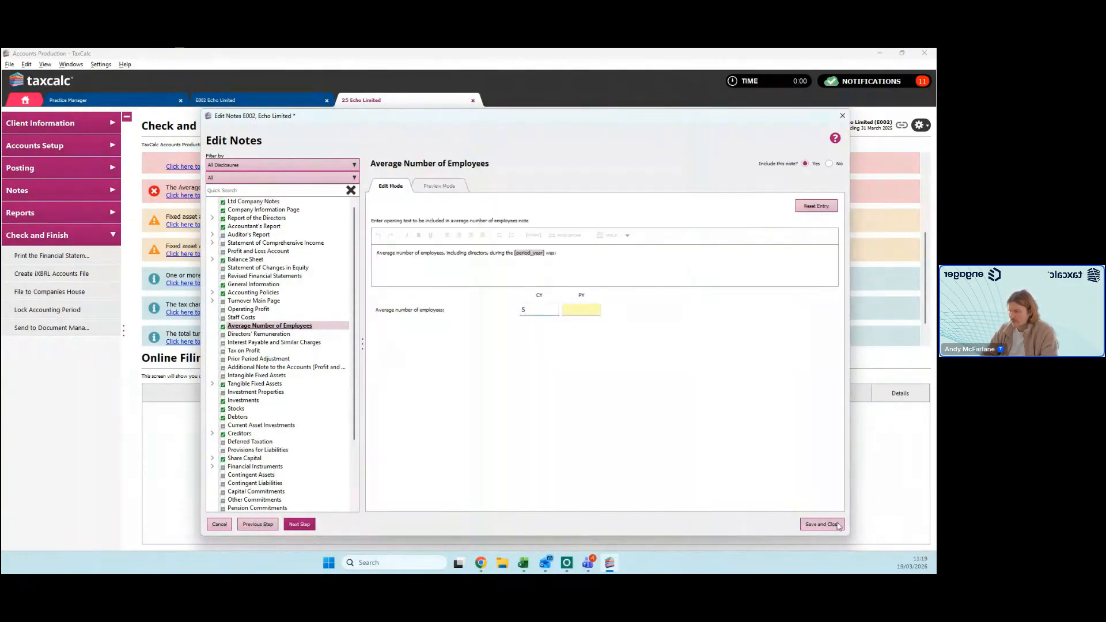
{"action": "left_click", "coordinate": [823, 524]}
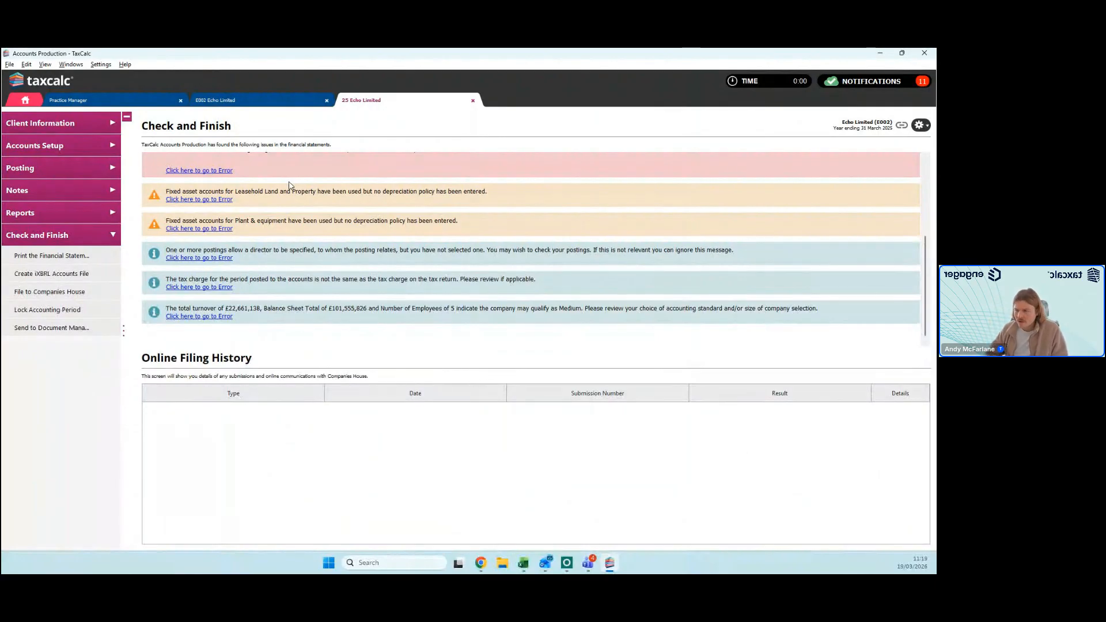
Step: Review the remaining reserves error, depreciation policy warnings and information messages in Check and Finish
{"action": "scroll", "coordinate": [324, 281], "scroll_direction": "up", "scroll_amount": 3}
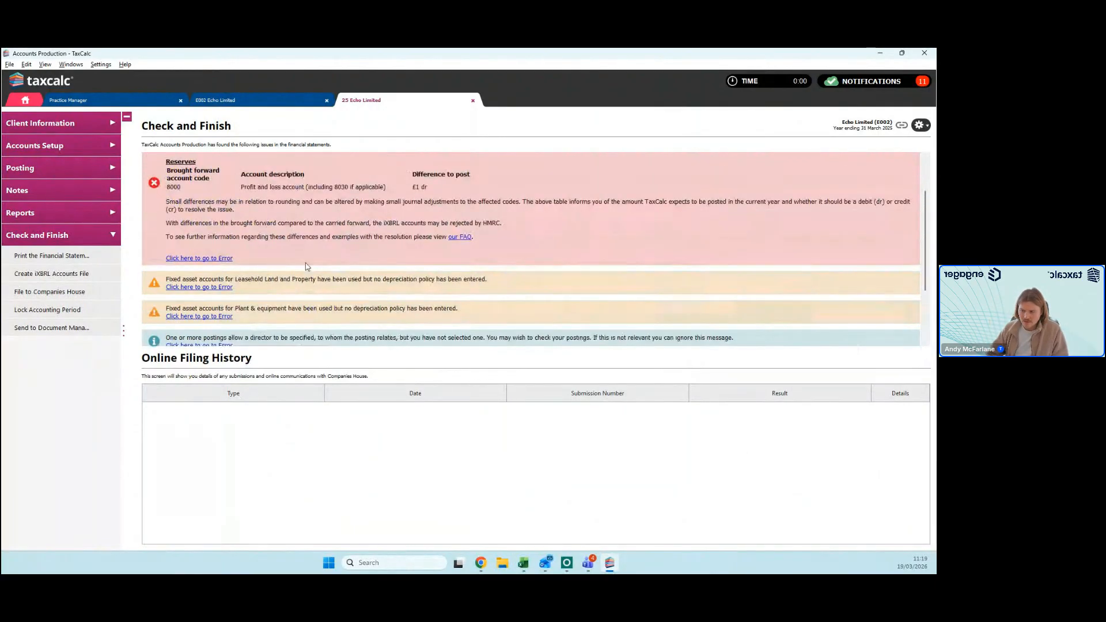
{"action": "scroll", "coordinate": [307, 267], "scroll_direction": "down", "scroll_amount": 1}
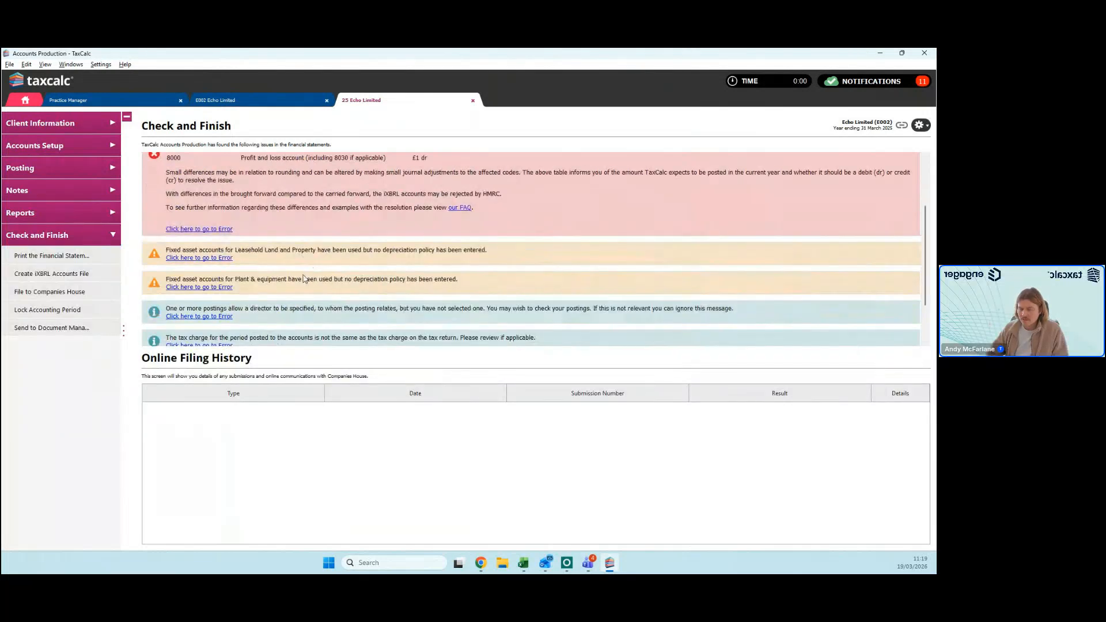
{"action": "scroll", "coordinate": [305, 279], "scroll_direction": "down", "scroll_amount": 2}
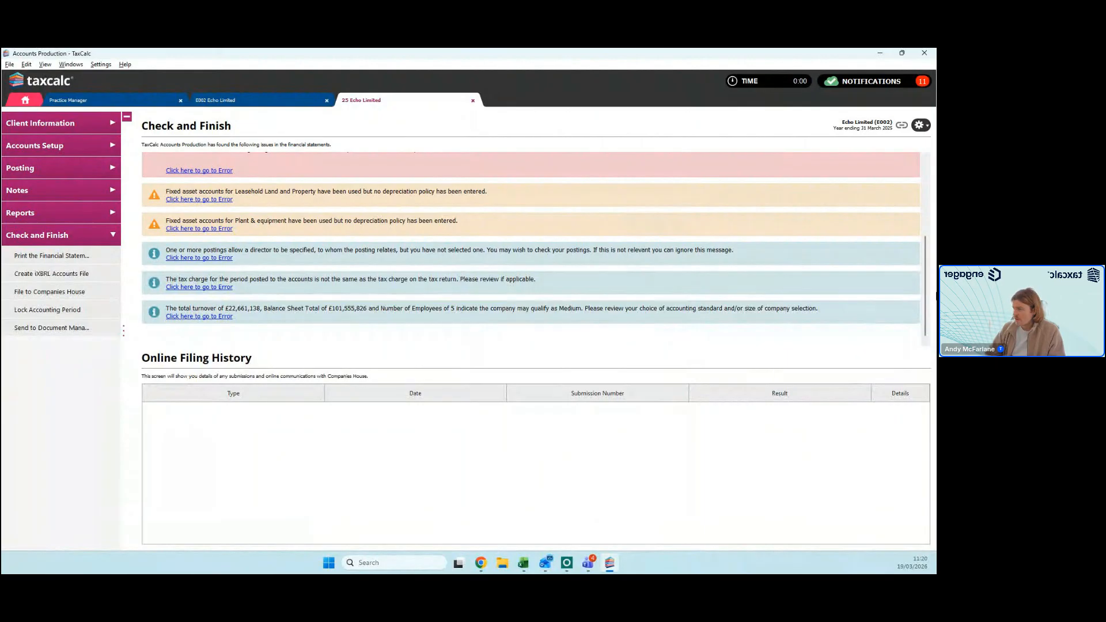
Step: Open Echo Limited's tax return for 01/04/2024 to 31/03/2025 in Tax Return Production
{"action": "left_click", "coordinate": [25, 101]}
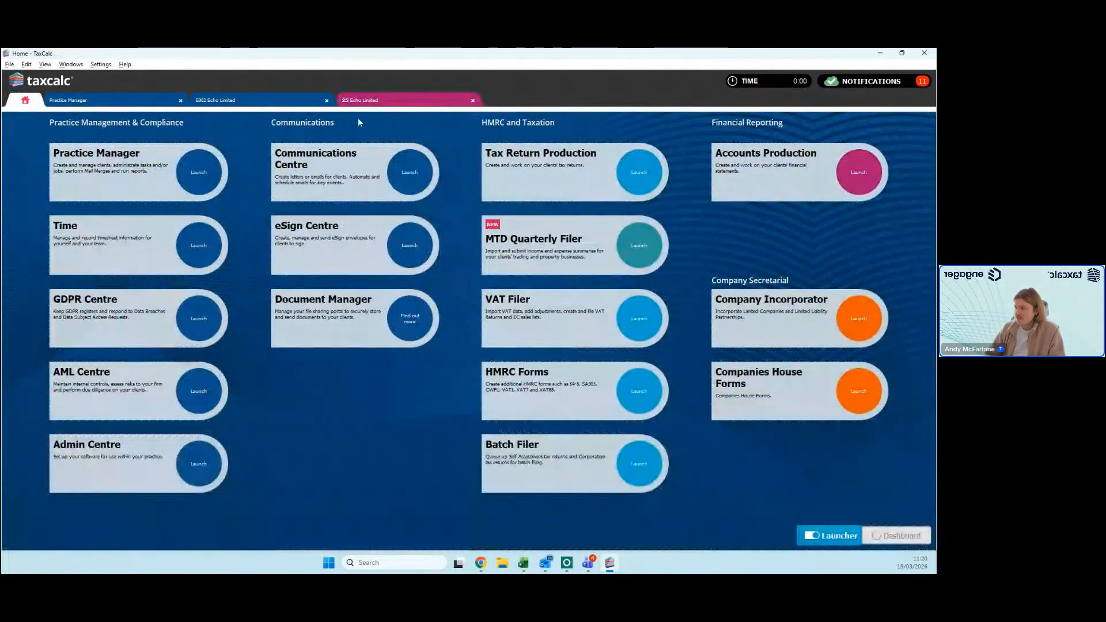
{"action": "left_click", "coordinate": [404, 100]}
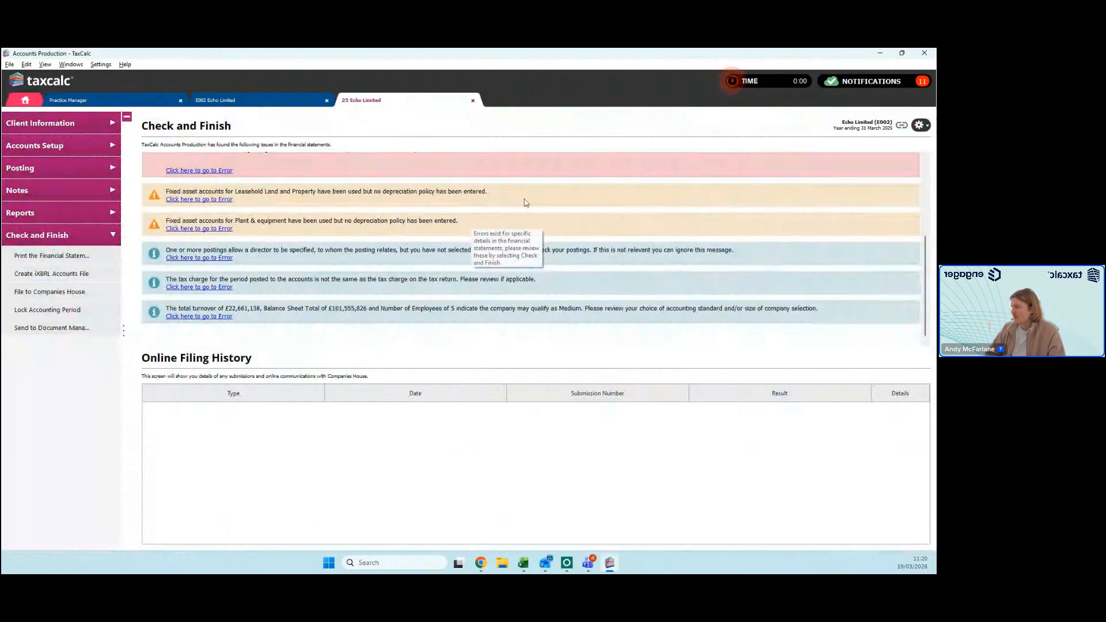
{"action": "left_click", "coordinate": [921, 125]}
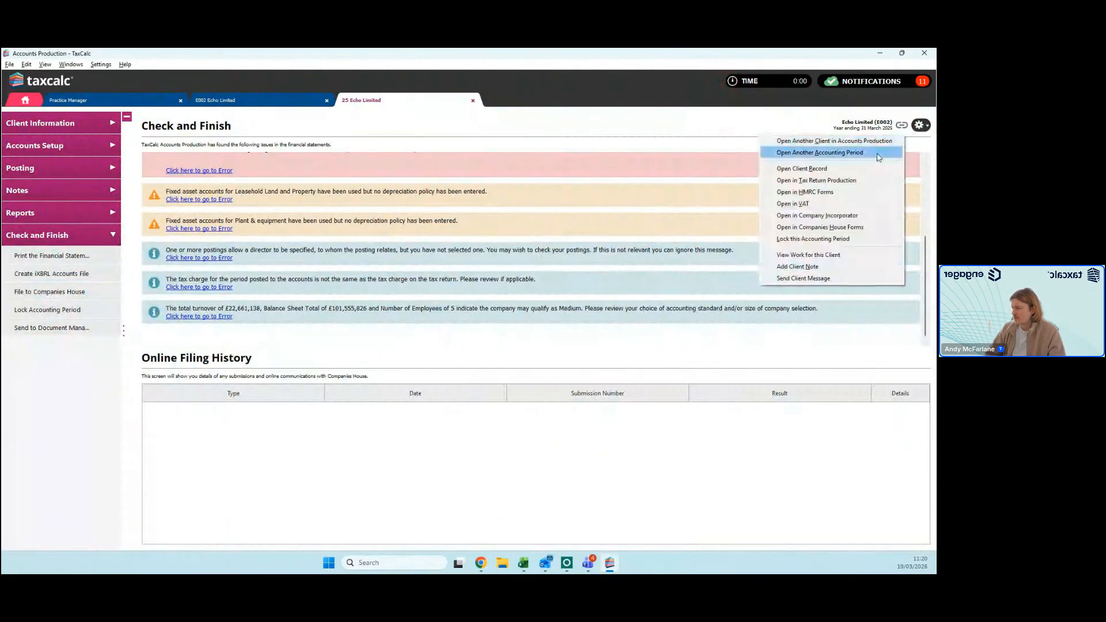
{"action": "left_click", "coordinate": [842, 180]}
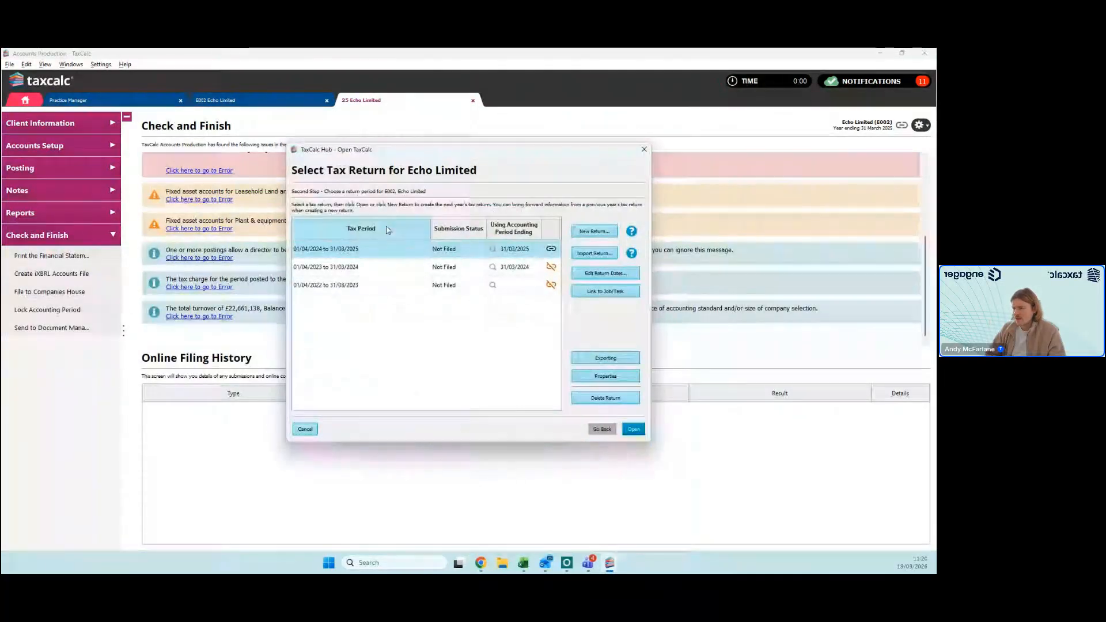
{"action": "double_click", "coordinate": [358, 249]}
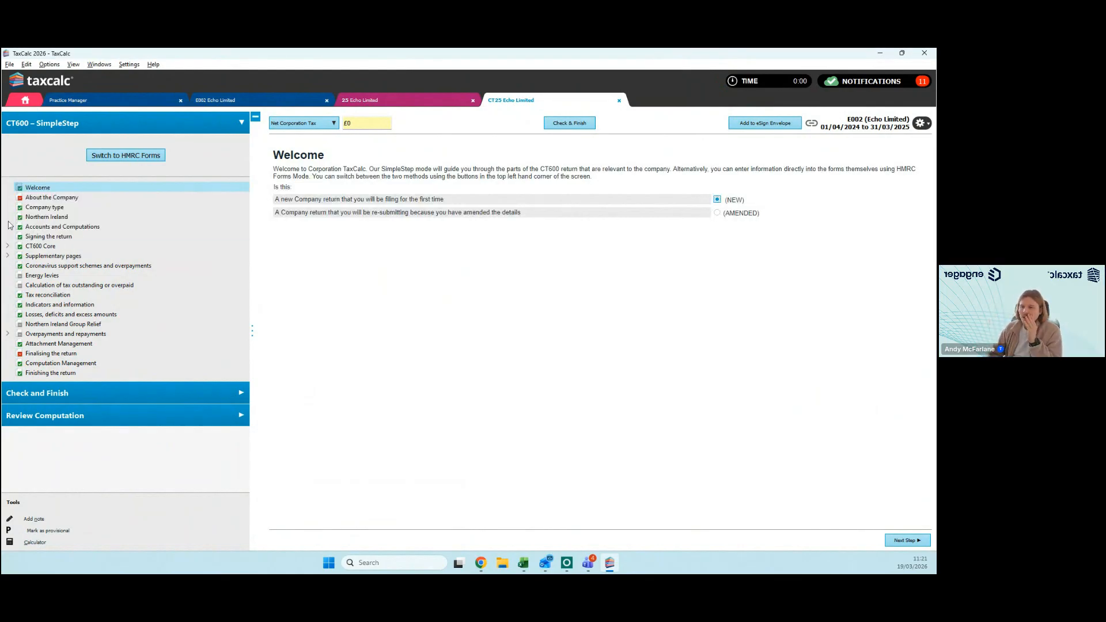
Step: Review the About the Company, Company type and Northern Ireland pages of the CT600 return
{"action": "left_click", "coordinate": [139, 200]}
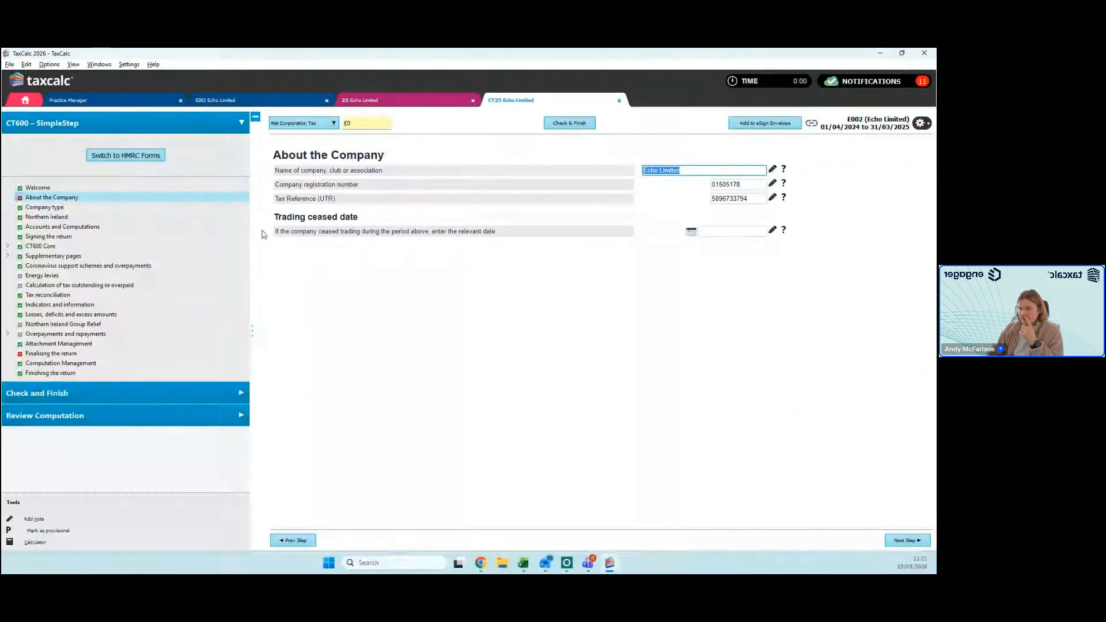
{"action": "left_click", "coordinate": [106, 211]}
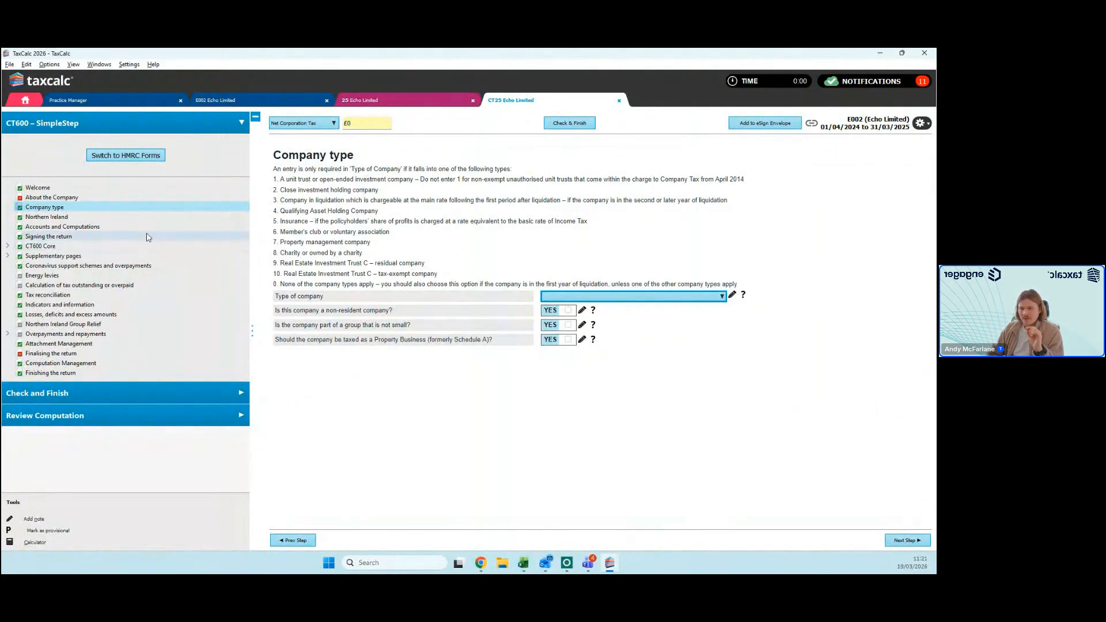
{"action": "left_click", "coordinate": [144, 217]}
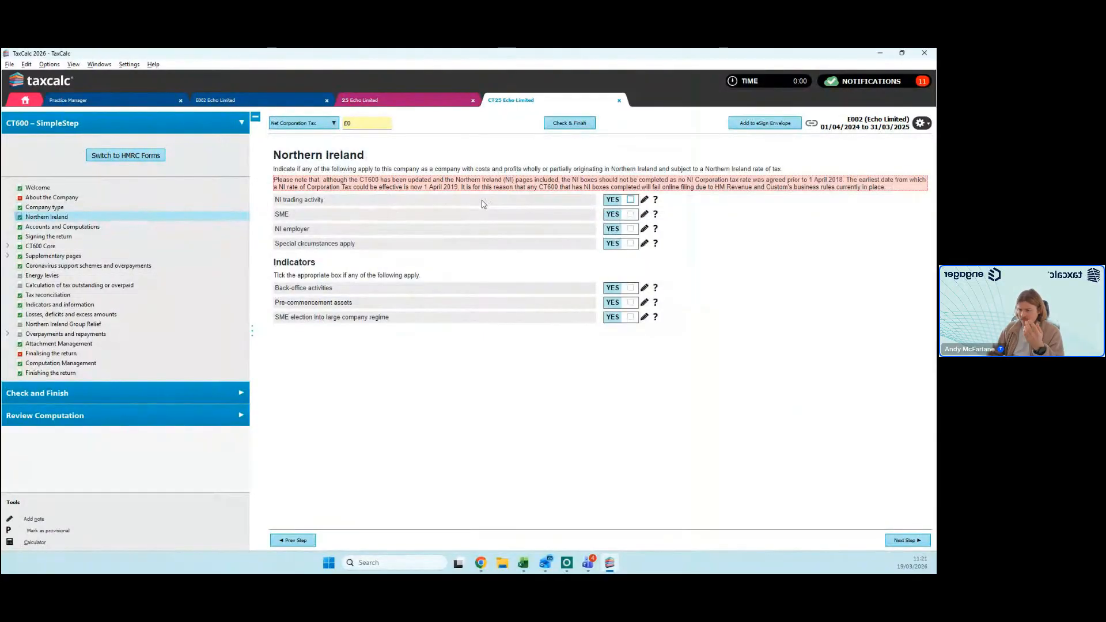
Step: Refresh the linked accounts under Accounts and Computations by importing the latest Accounts Production figures into the tax computation
{"action": "left_click", "coordinate": [151, 228]}
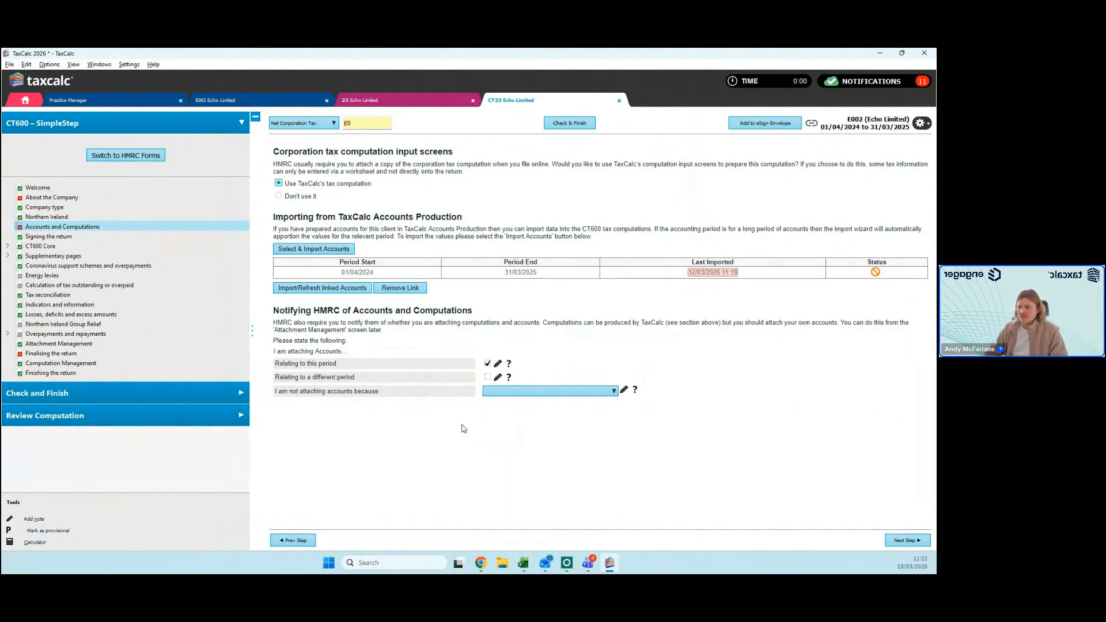
{"action": "left_click", "coordinate": [333, 294]}
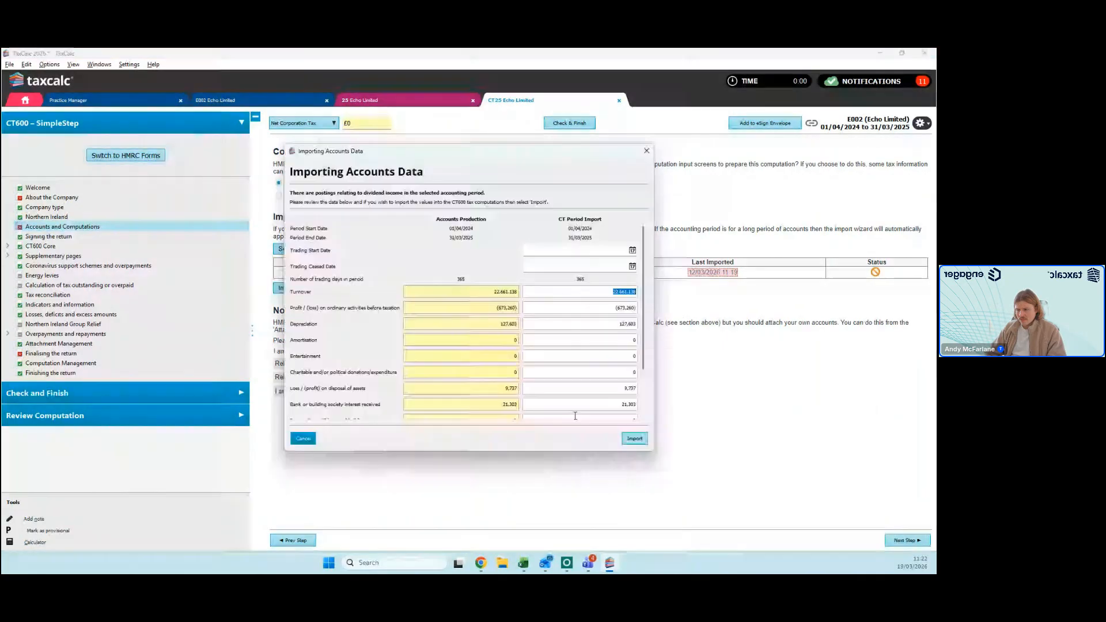
{"action": "left_click", "coordinate": [635, 440]}
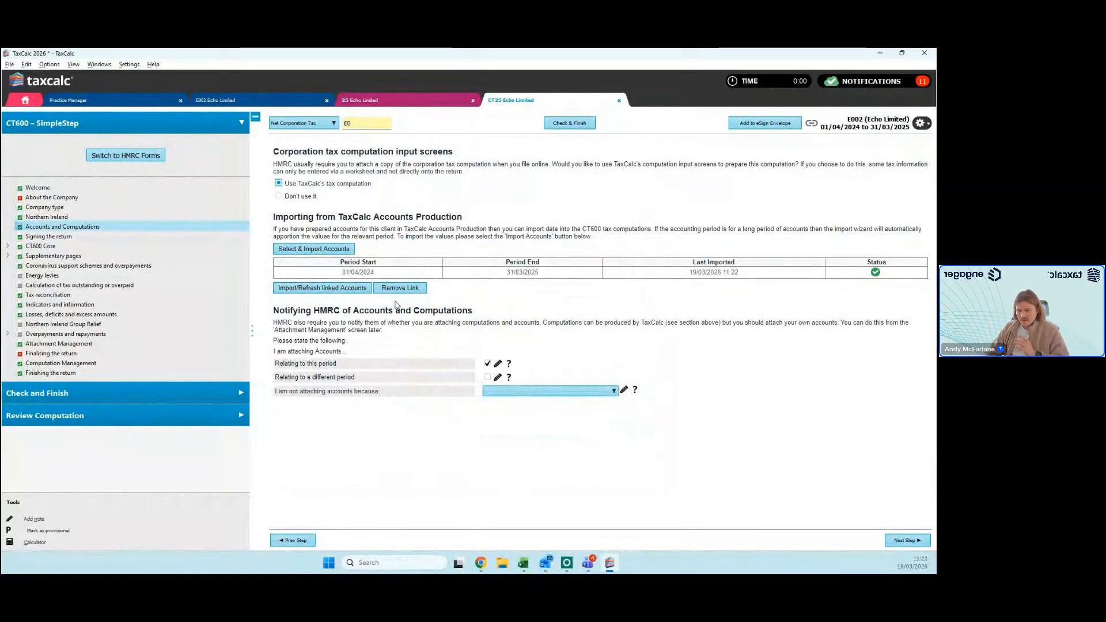
Step: Remove the link to the accounts, and select and import the accounts for 01/04/2024 to 31/03/2025 again
{"action": "left_click", "coordinate": [425, 289]}
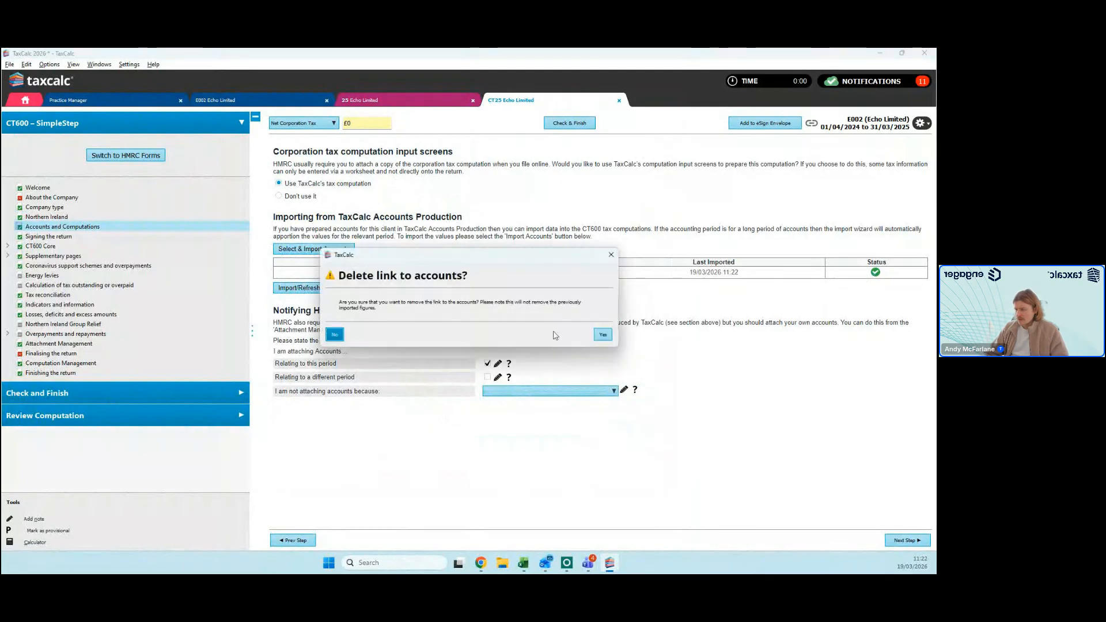
{"action": "left_click", "coordinate": [603, 334]}
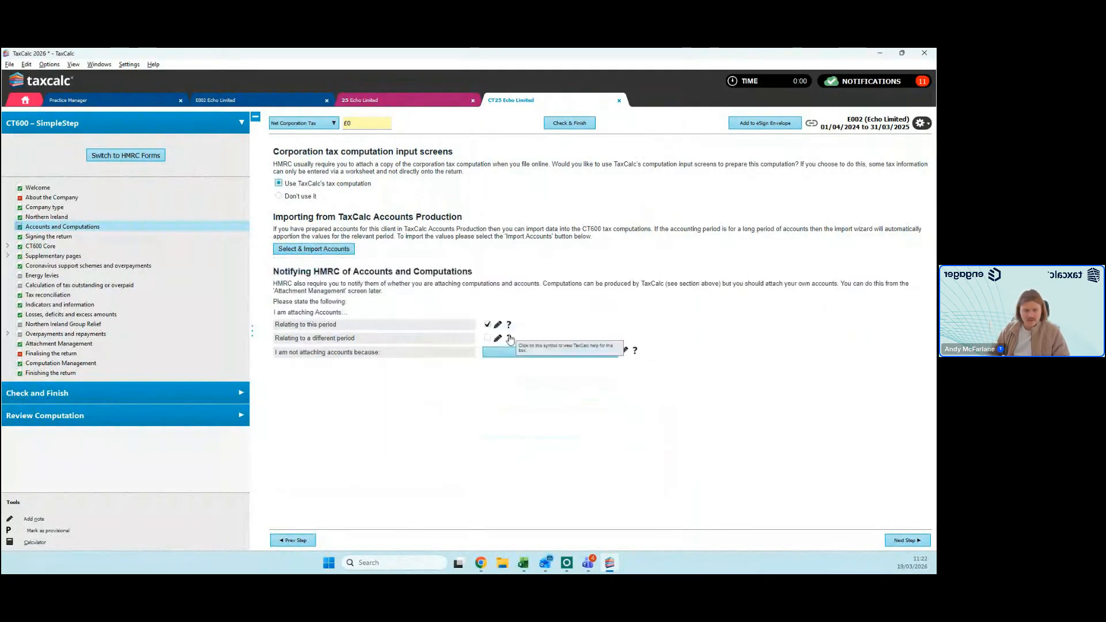
{"action": "left_click", "coordinate": [350, 250]}
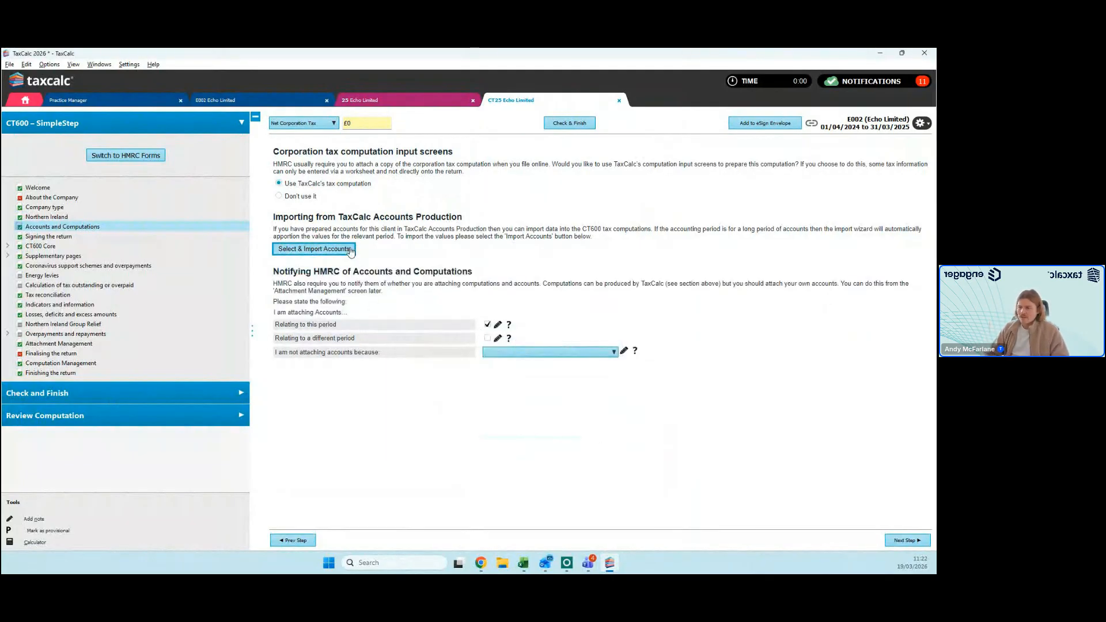
{"action": "double_click", "coordinate": [441, 286]}
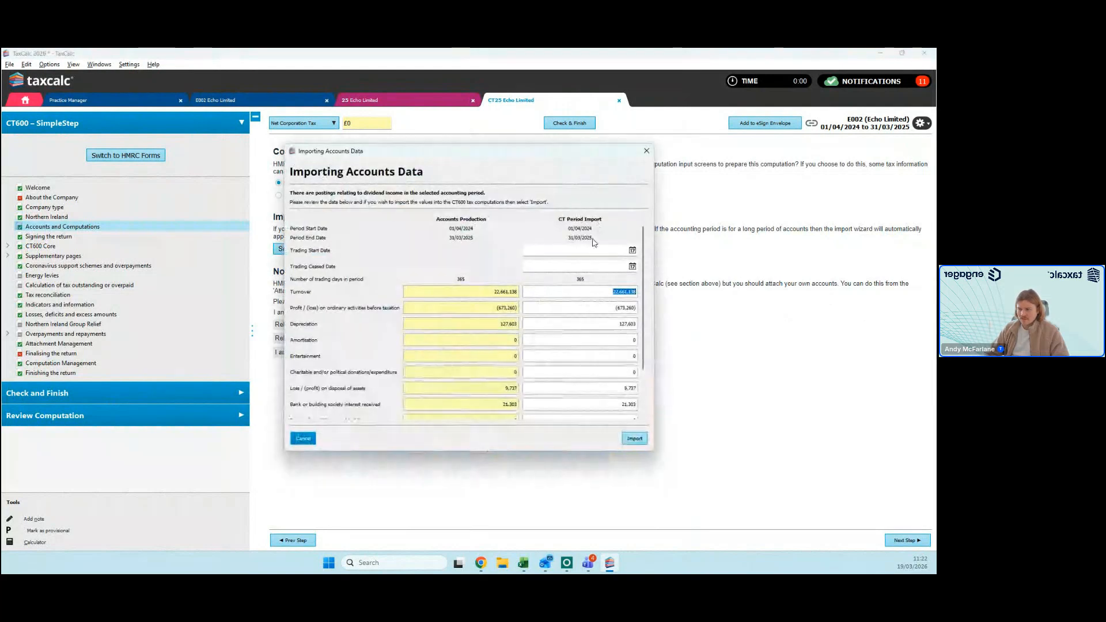
{"action": "left_click", "coordinate": [634, 438]}
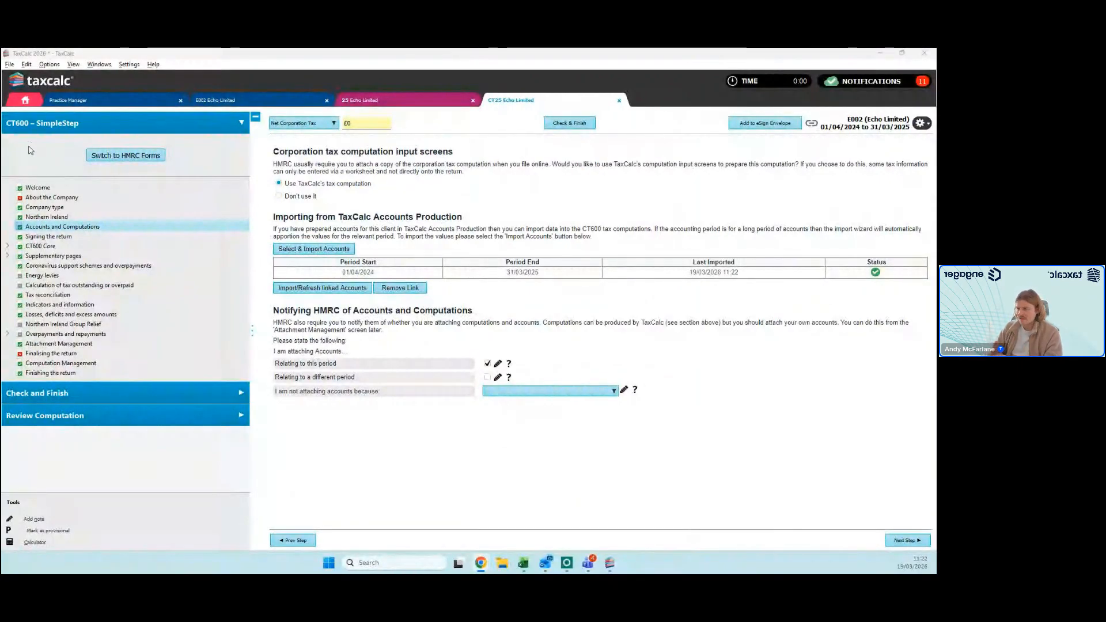
Step: Check the imported turnover and bank interest in CT600 Core using both SimpleStep and HMRC Forms modes, ending in SimpleStep
{"action": "left_click", "coordinate": [52, 246]}
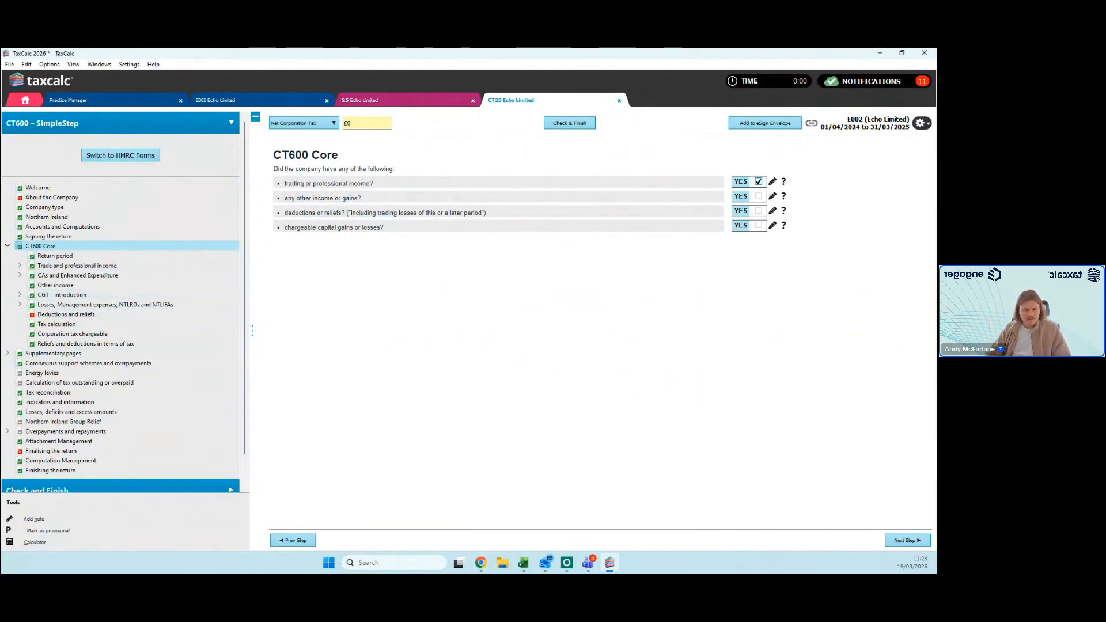
{"action": "left_click", "coordinate": [73, 267]}
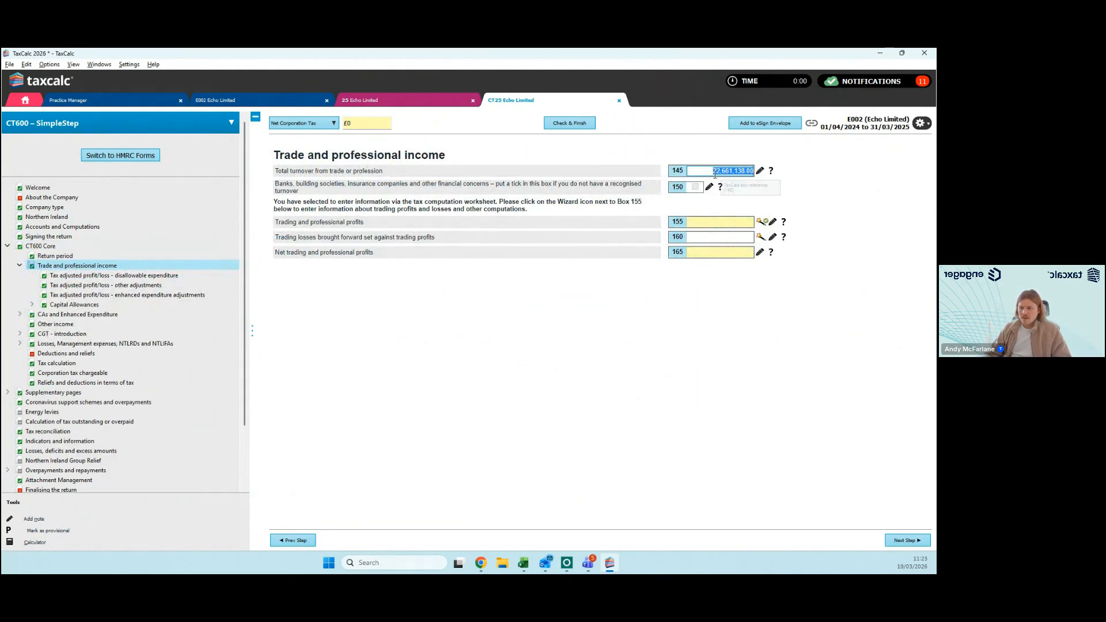
{"action": "left_click", "coordinate": [151, 156]}
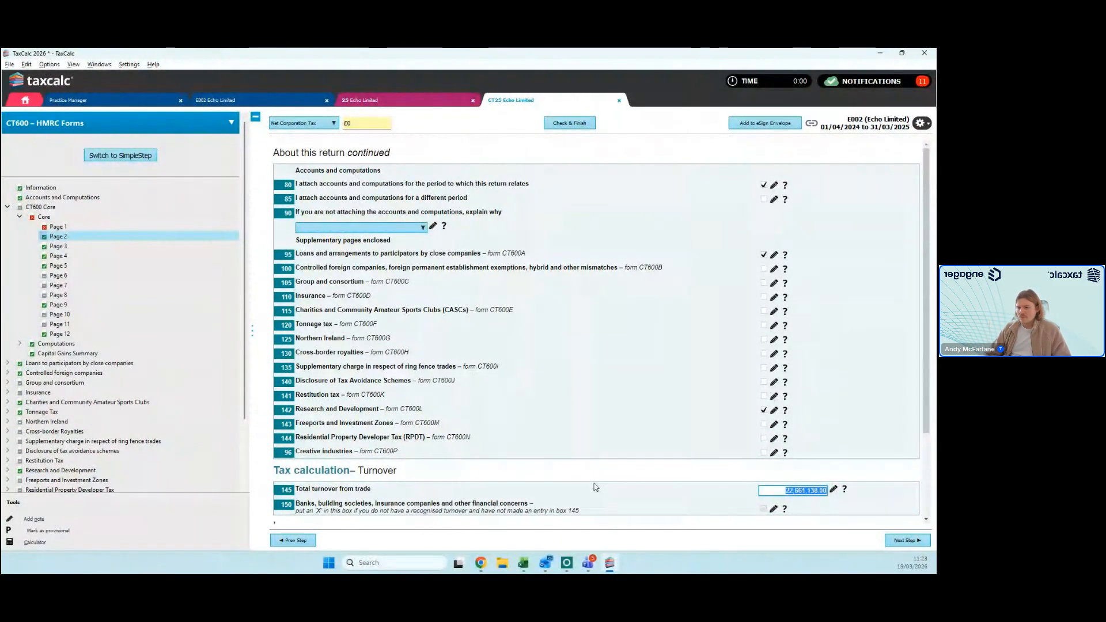
{"action": "scroll", "coordinate": [630, 482], "scroll_direction": "down", "scroll_amount": 3}
{"action": "scroll", "coordinate": [658, 474], "scroll_direction": "down", "scroll_amount": 1}
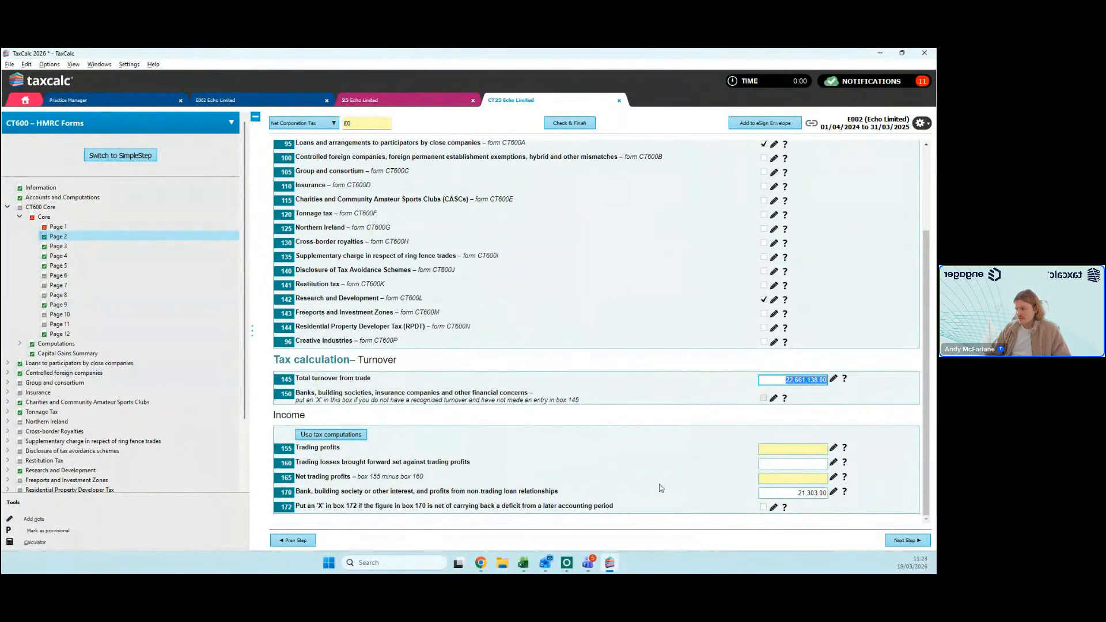
{"action": "left_click", "coordinate": [787, 493]}
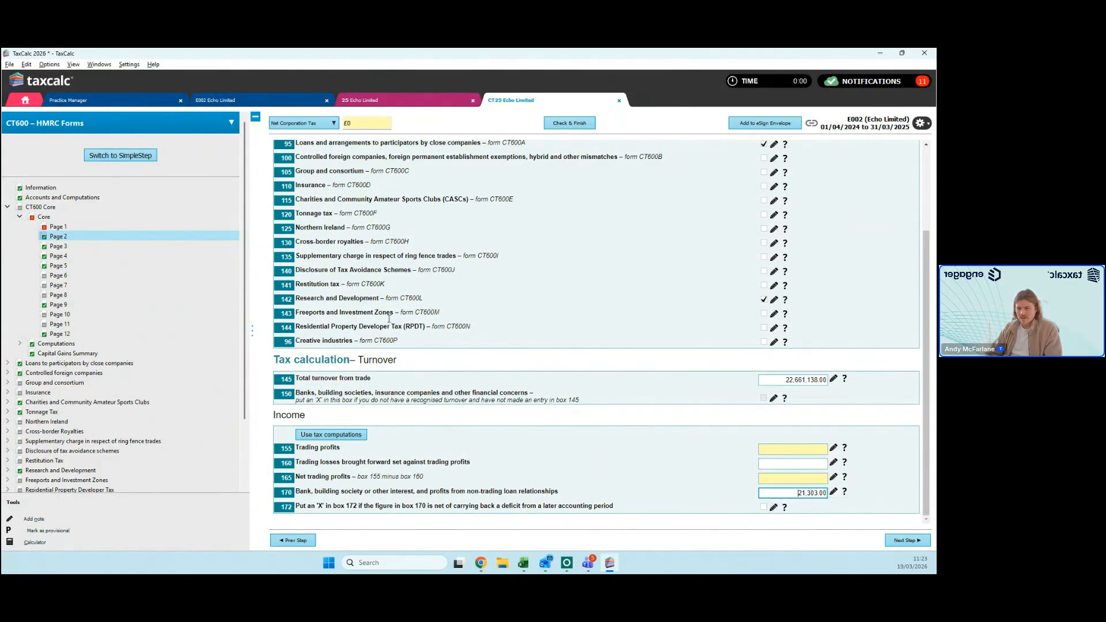
{"action": "left_click", "coordinate": [144, 156]}
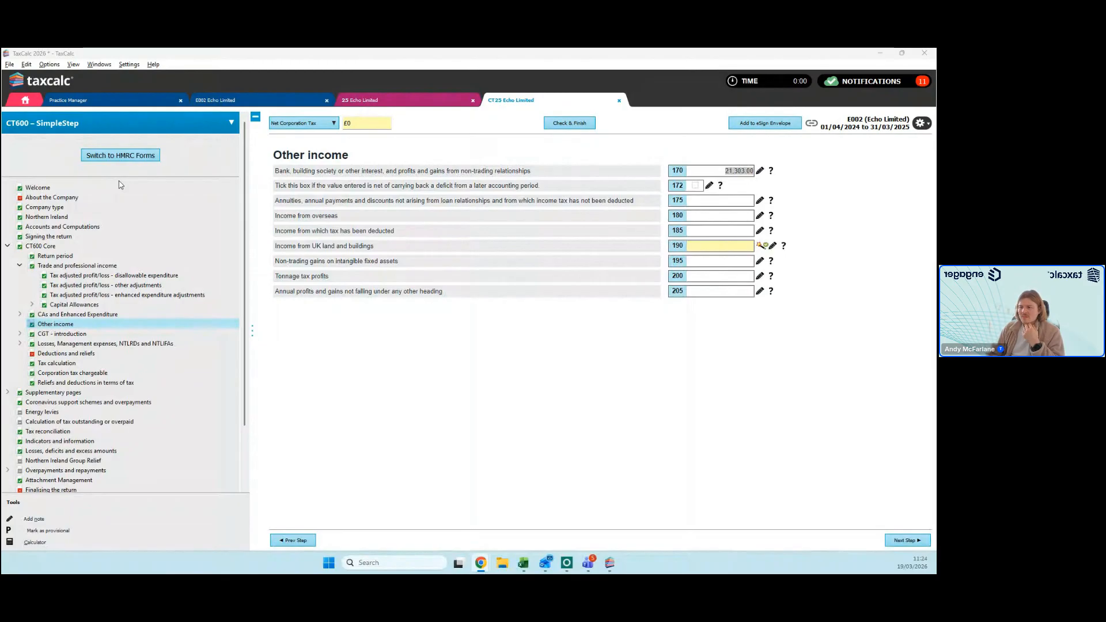
Step: Open the Capital Allowances Wizard and review the asset details of the first two cars under Existing assets
{"action": "left_click", "coordinate": [89, 308]}
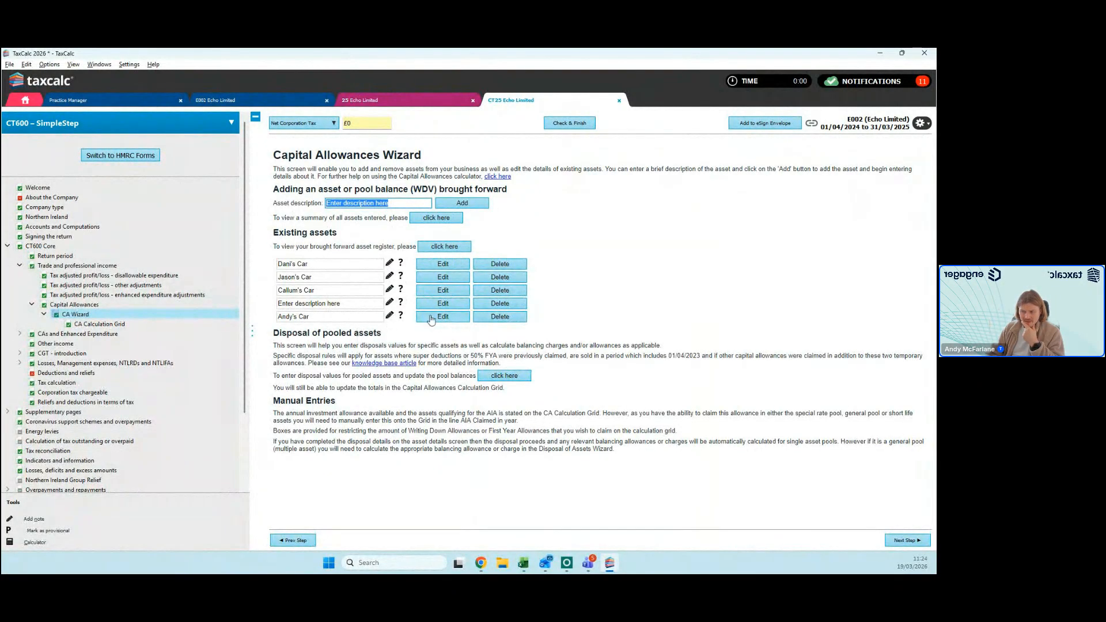
{"action": "left_click", "coordinate": [448, 279]}
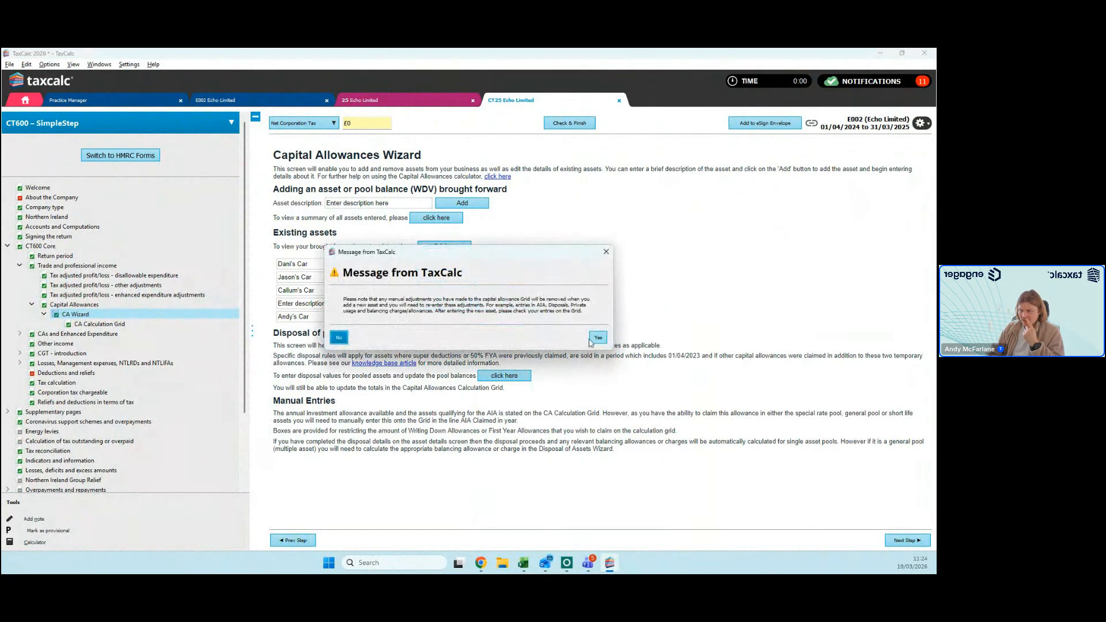
{"action": "left_click", "coordinate": [597, 338]}
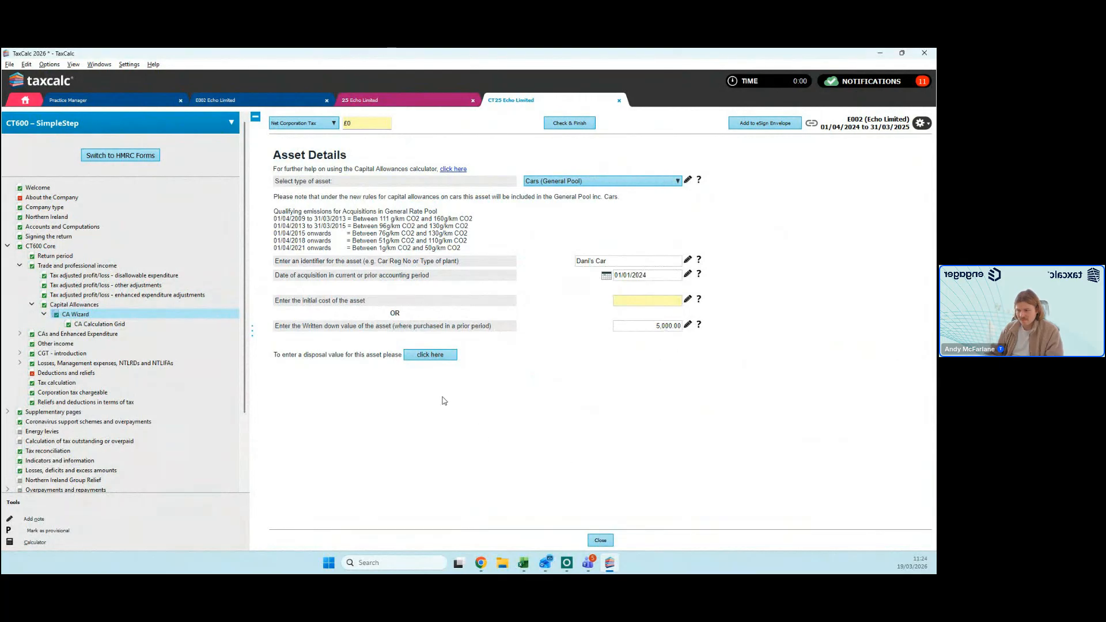
{"action": "left_click", "coordinate": [599, 540]}
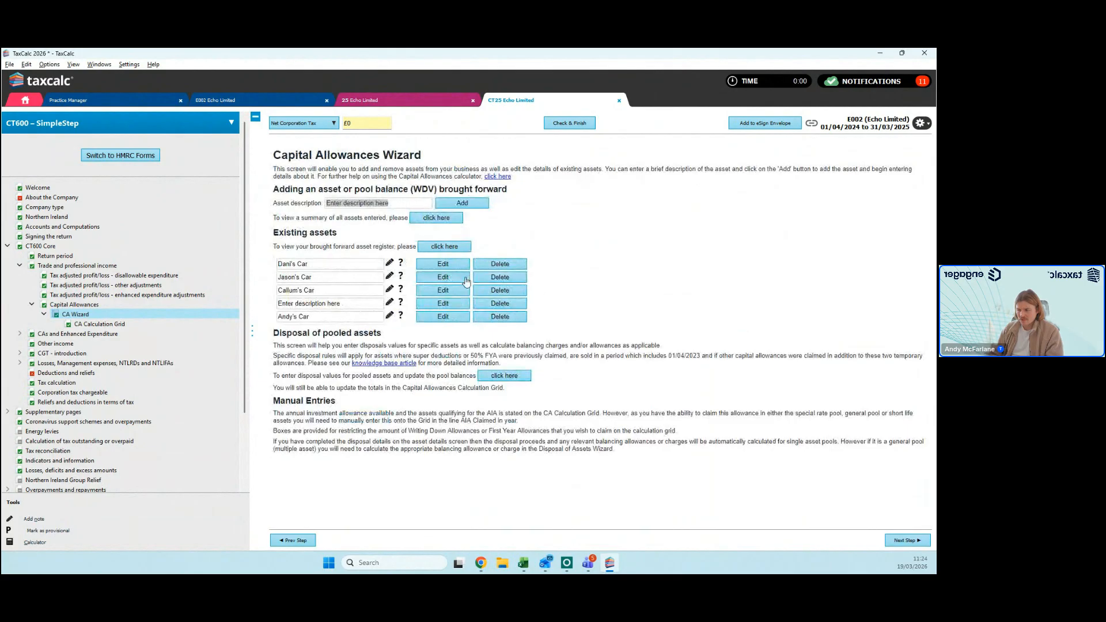
{"action": "left_click", "coordinate": [467, 281]}
{"action": "left_click", "coordinate": [597, 339]}
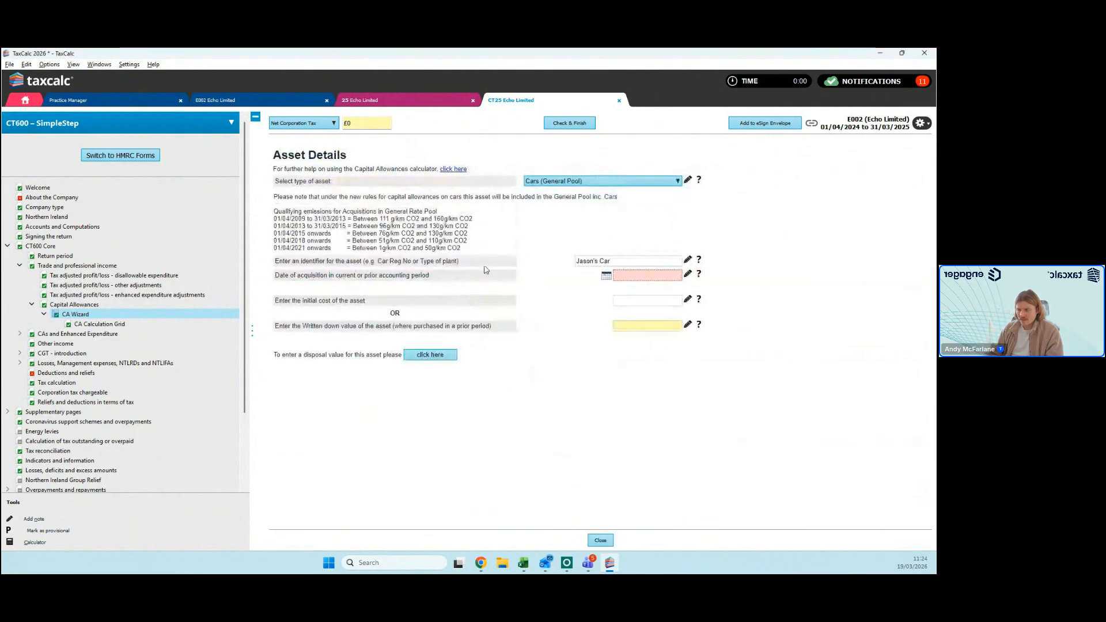
{"action": "left_click", "coordinate": [594, 540]}
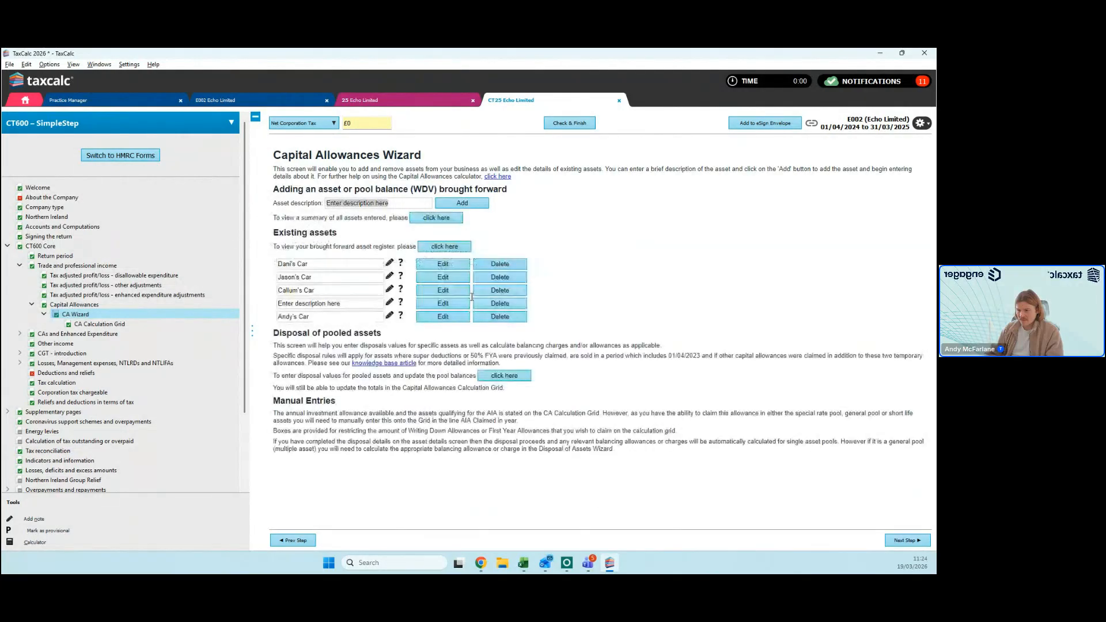
Step: Review the asset details of the third and last cars, and check the pools in the Capital Allowances Calculation Grid
{"action": "left_click", "coordinate": [442, 304]}
{"action": "left_click", "coordinate": [597, 339]}
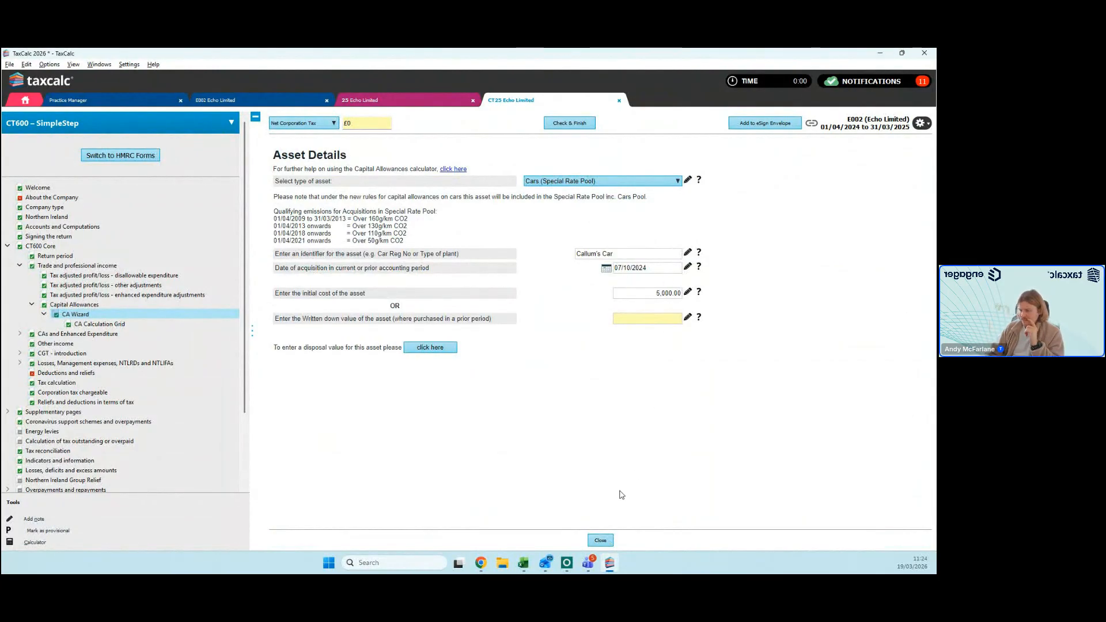
{"action": "left_click", "coordinate": [601, 540]}
{"action": "left_click", "coordinate": [449, 319]}
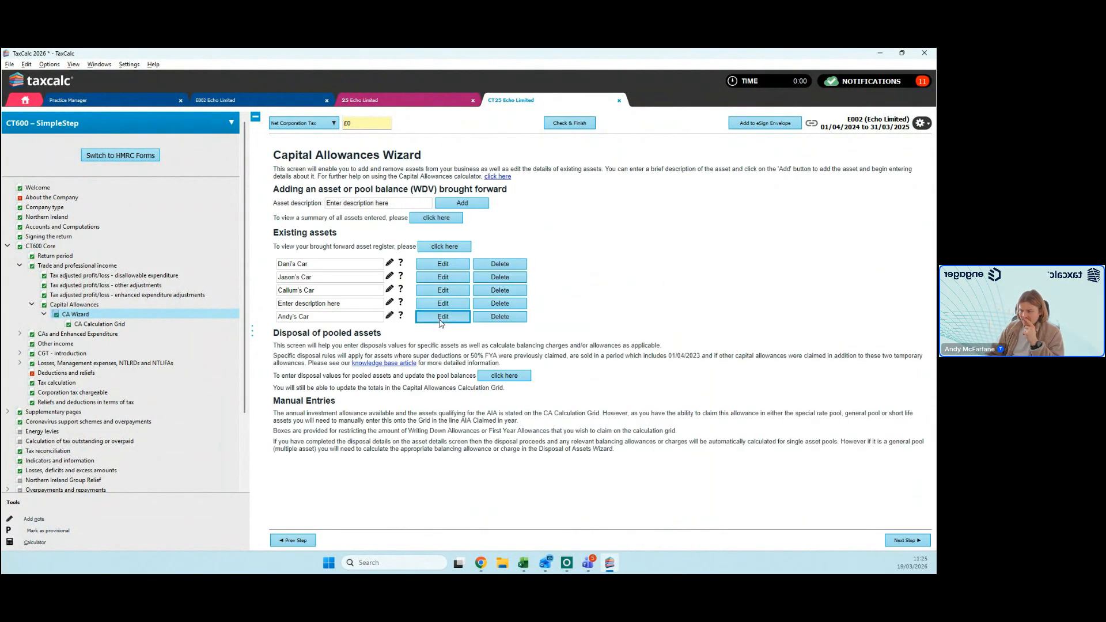
{"action": "left_click", "coordinate": [598, 339]}
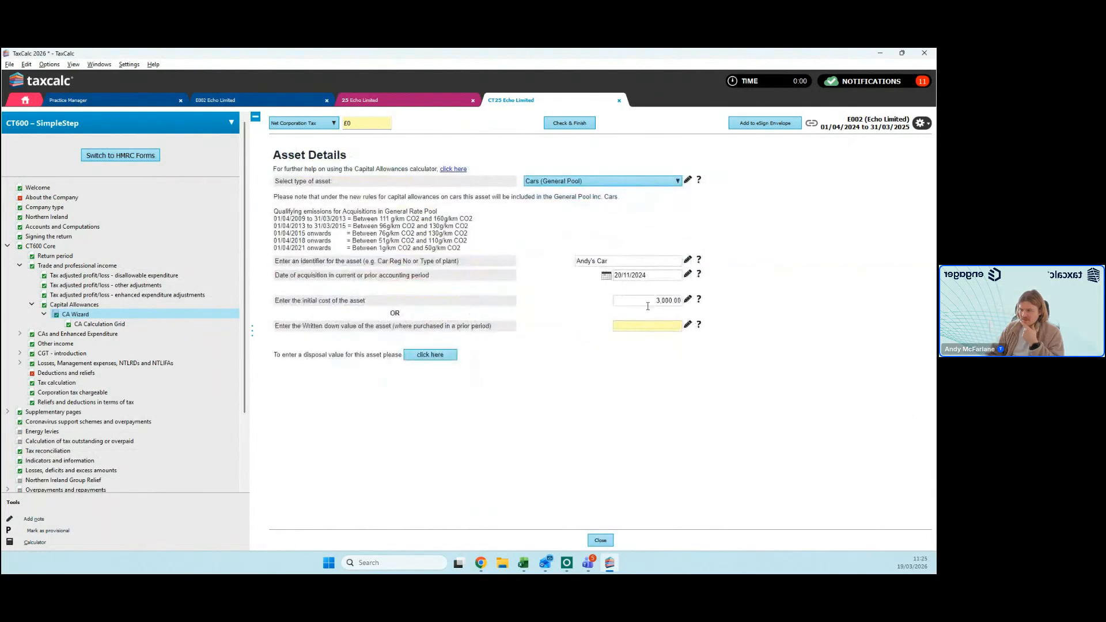
{"action": "left_click", "coordinate": [600, 540]}
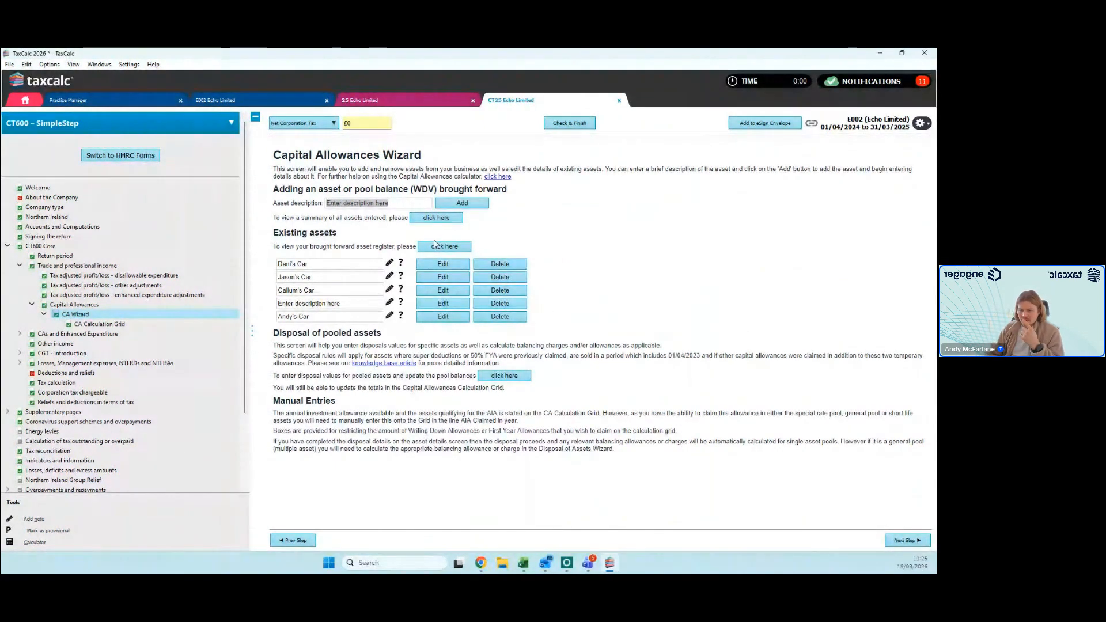
{"action": "left_click", "coordinate": [104, 325]}
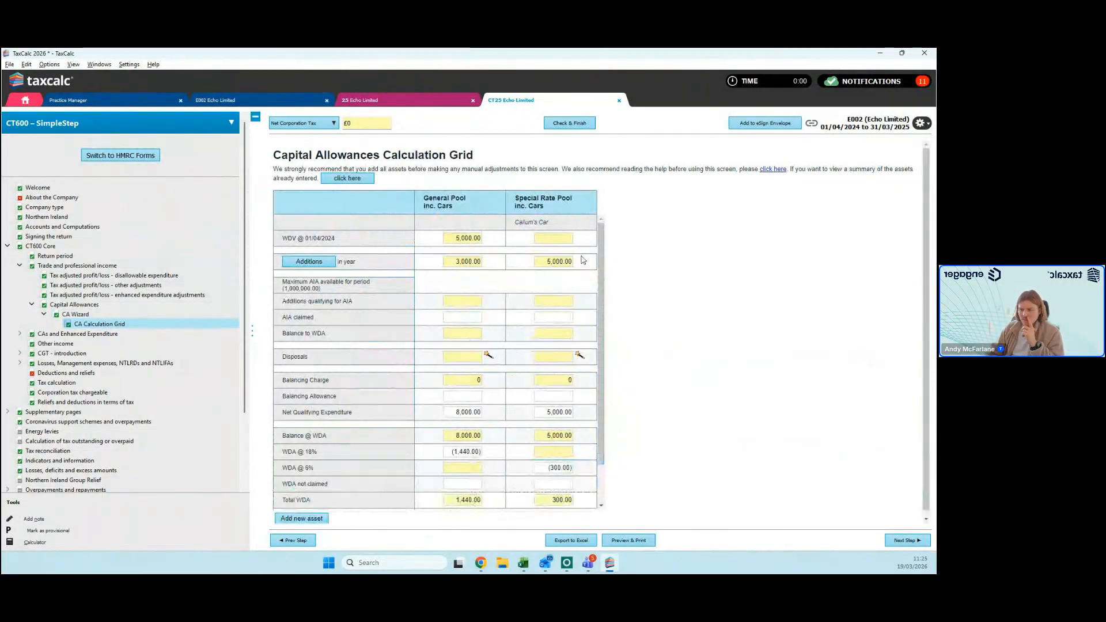
Step: Open the Loan Wizard under Loans to participators and associates and review the transactions of the Directors Loan
{"action": "scroll", "coordinate": [583, 260], "scroll_direction": "down", "scroll_amount": 2}
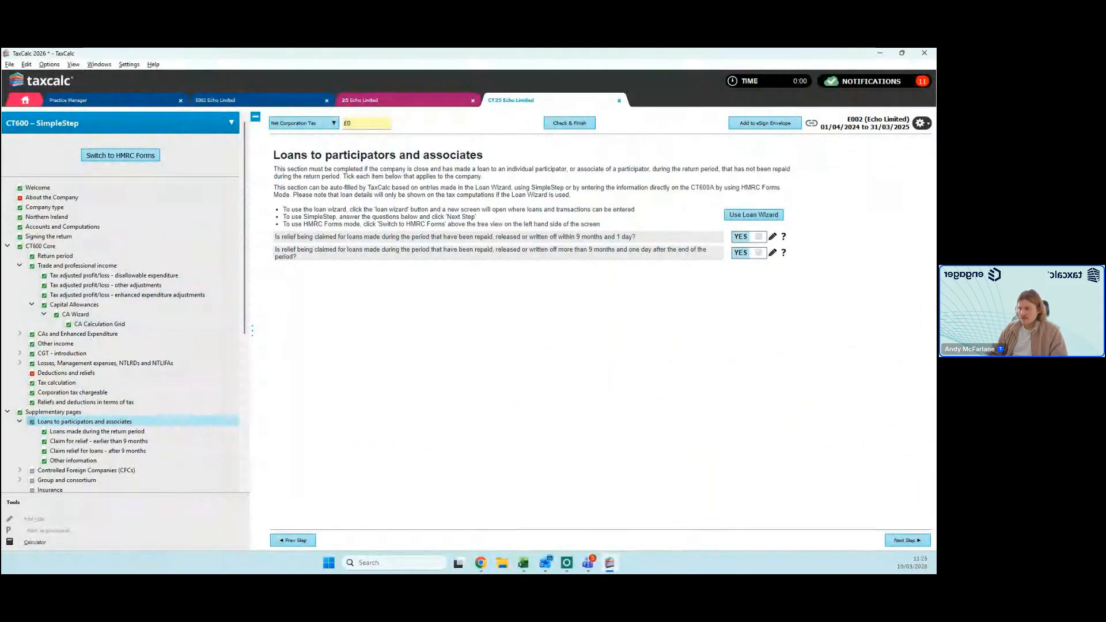
{"action": "left_click", "coordinate": [776, 218]}
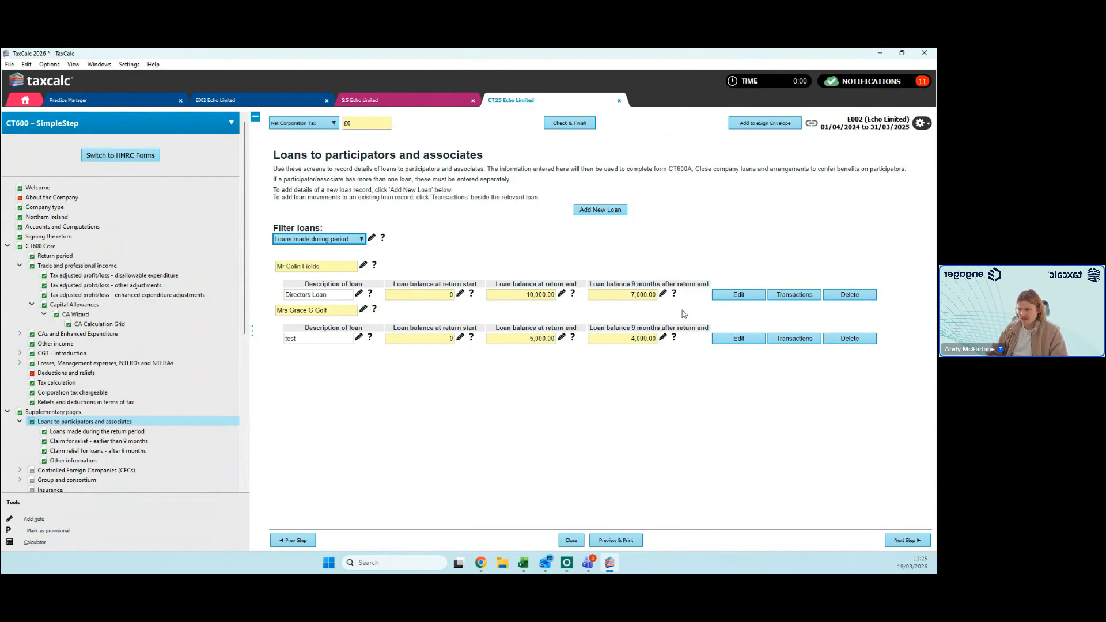
{"action": "left_click", "coordinate": [794, 295]}
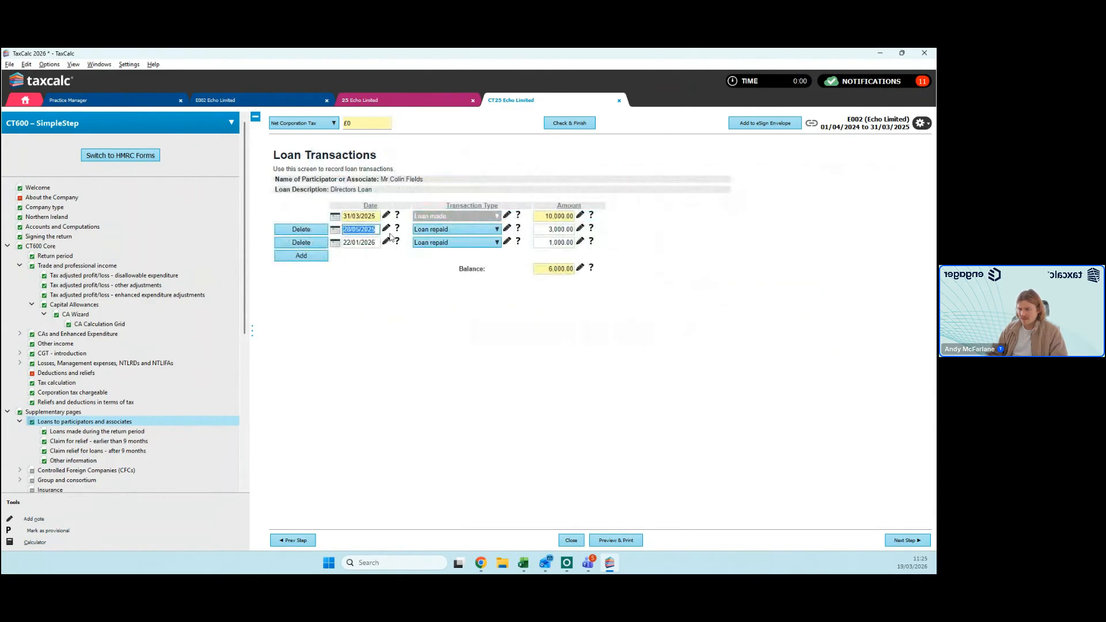
{"action": "left_click", "coordinate": [514, 326]}
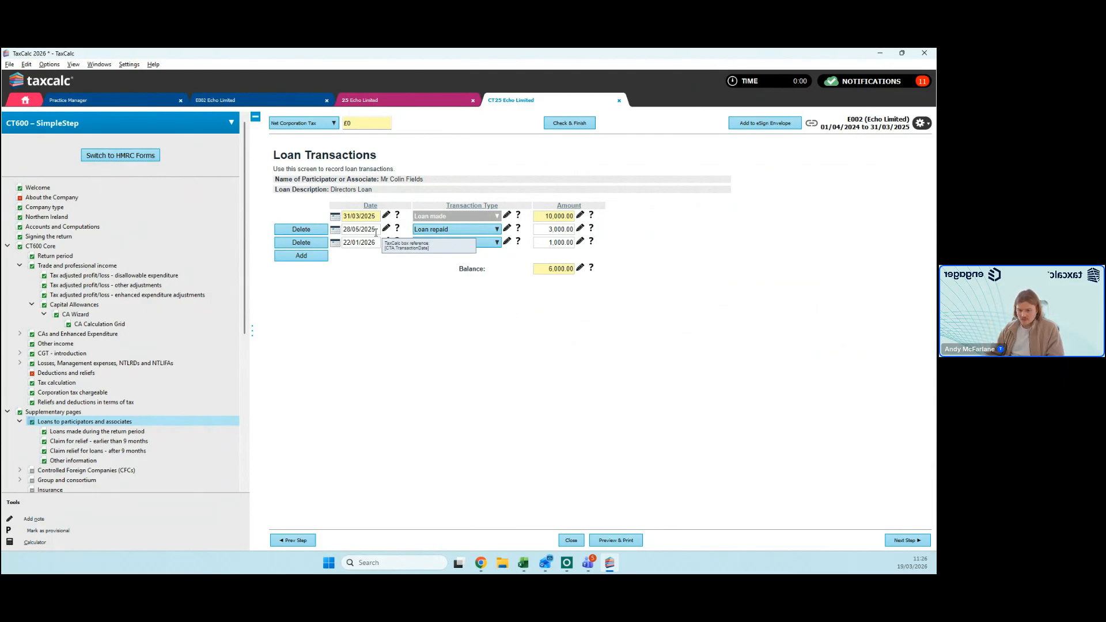
Step: Open Attachment Management and choose to attach the latest accounts from Accounts Production to the return
{"action": "scroll", "coordinate": [29, 394], "scroll_direction": "down", "scroll_amount": 8}
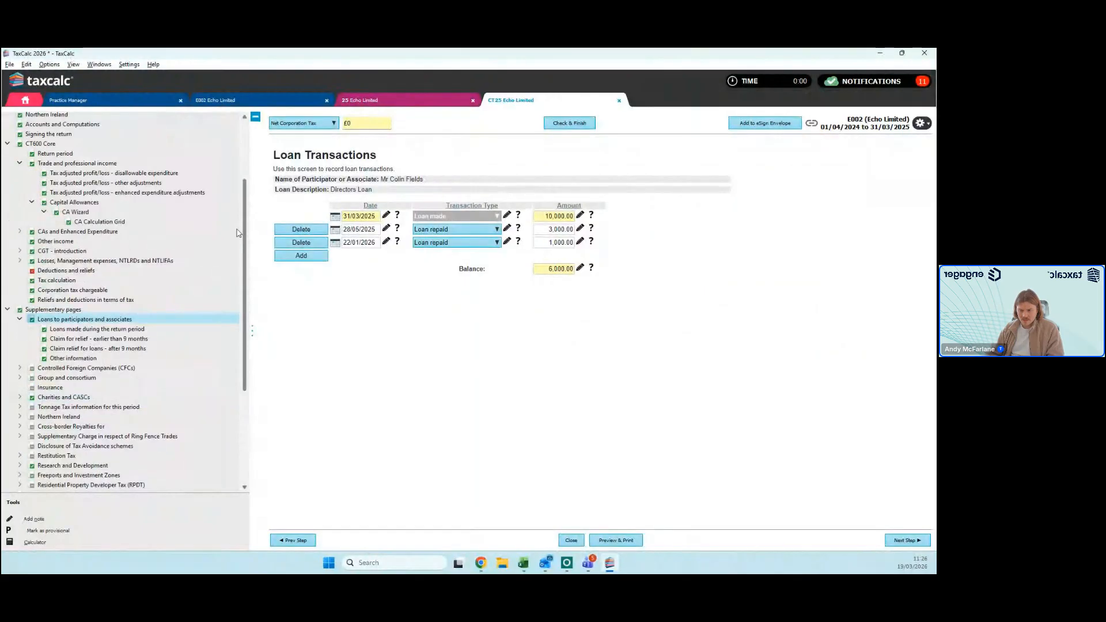
{"action": "left_click", "coordinate": [33, 420]}
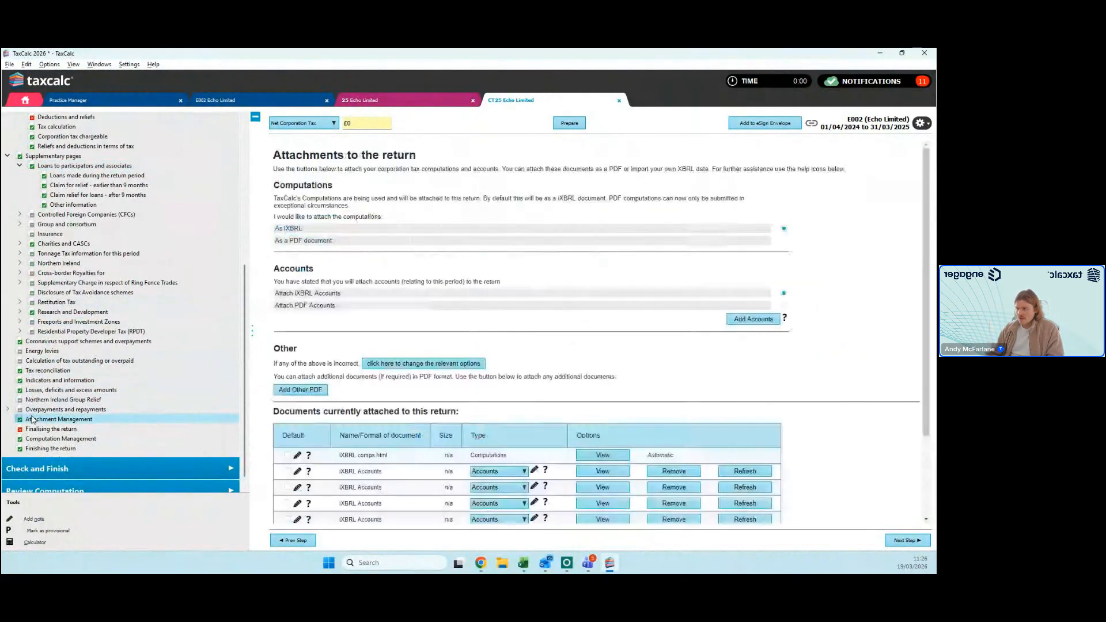
{"action": "scroll", "coordinate": [574, 276], "scroll_direction": "down", "scroll_amount": 1}
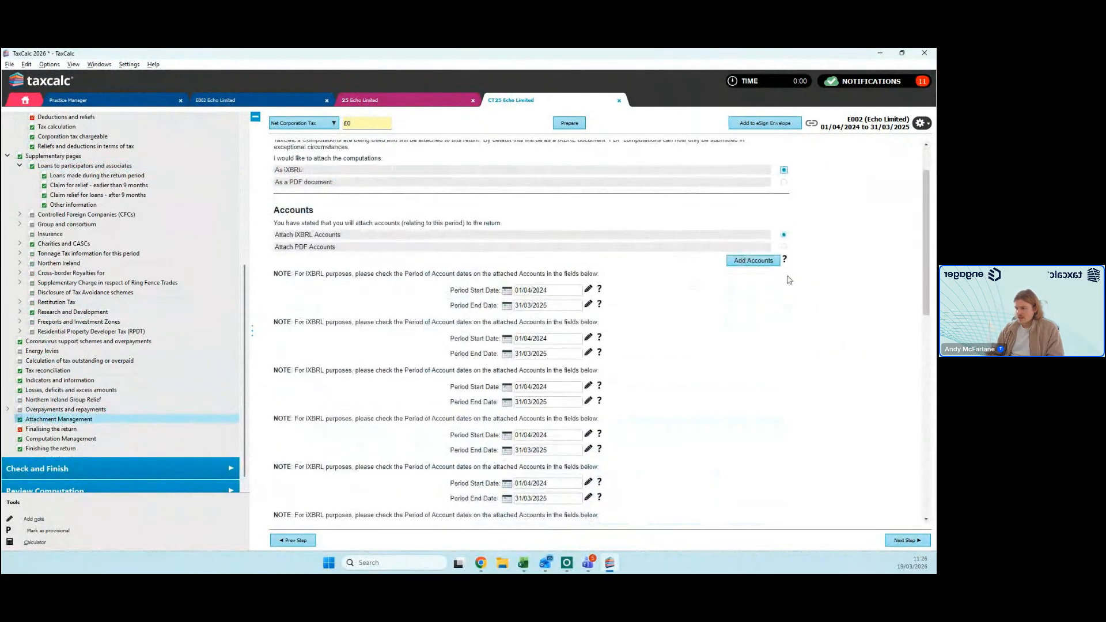
{"action": "left_click", "coordinate": [754, 261]}
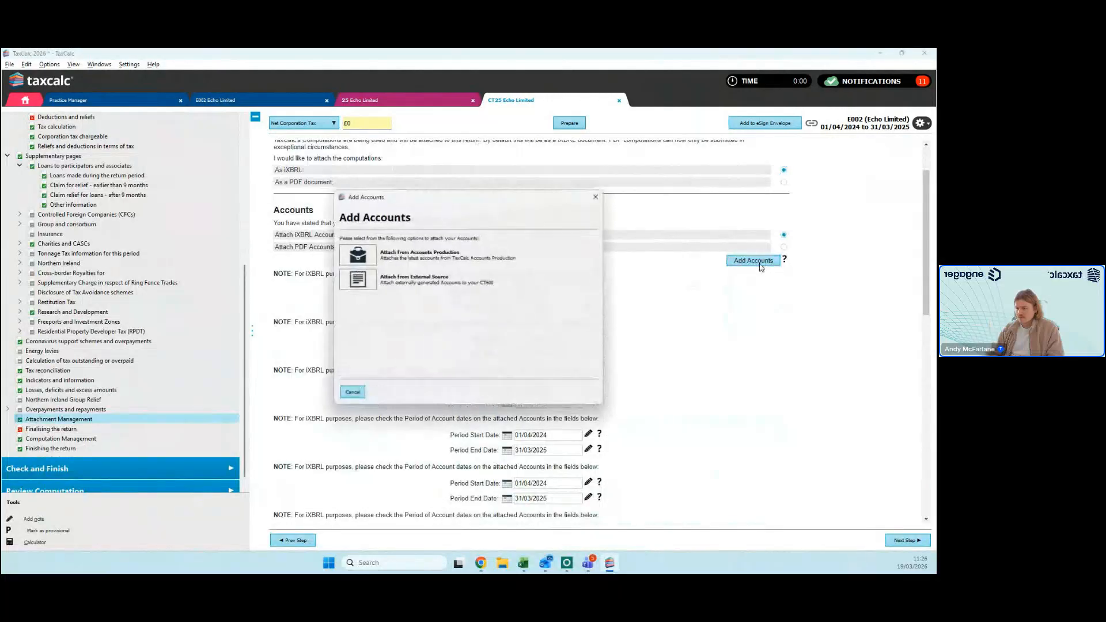
{"action": "left_click", "coordinate": [359, 257]}
{"action": "double_click", "coordinate": [367, 284]}
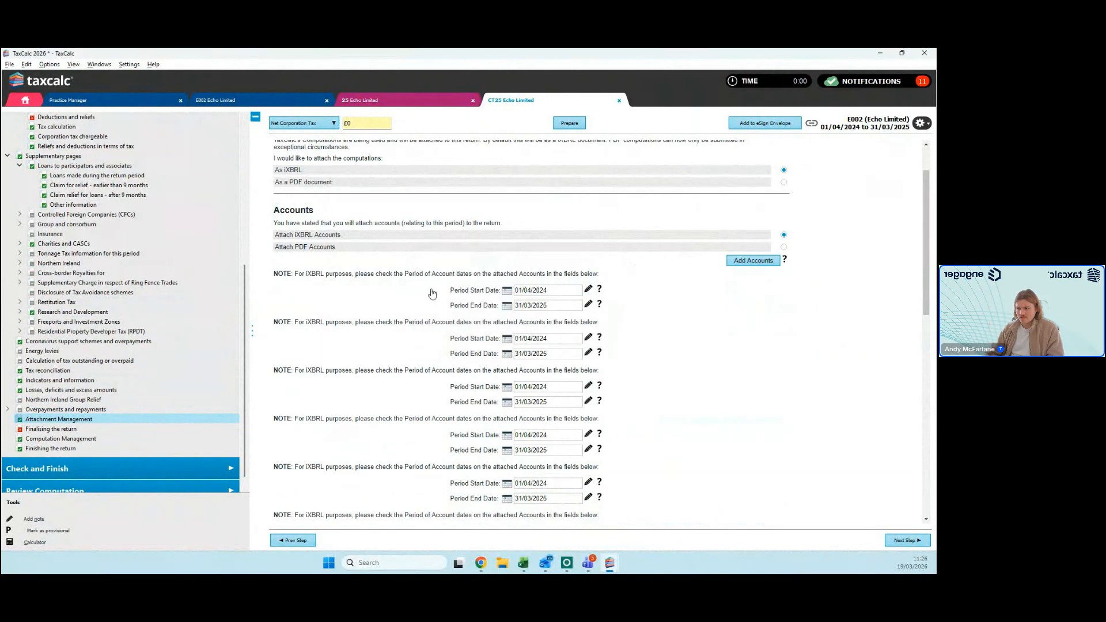
Step: Check the period of account dates and the list of iXBRL documents currently attached to the return
{"action": "scroll", "coordinate": [499, 449], "scroll_direction": "down", "scroll_amount": 10}
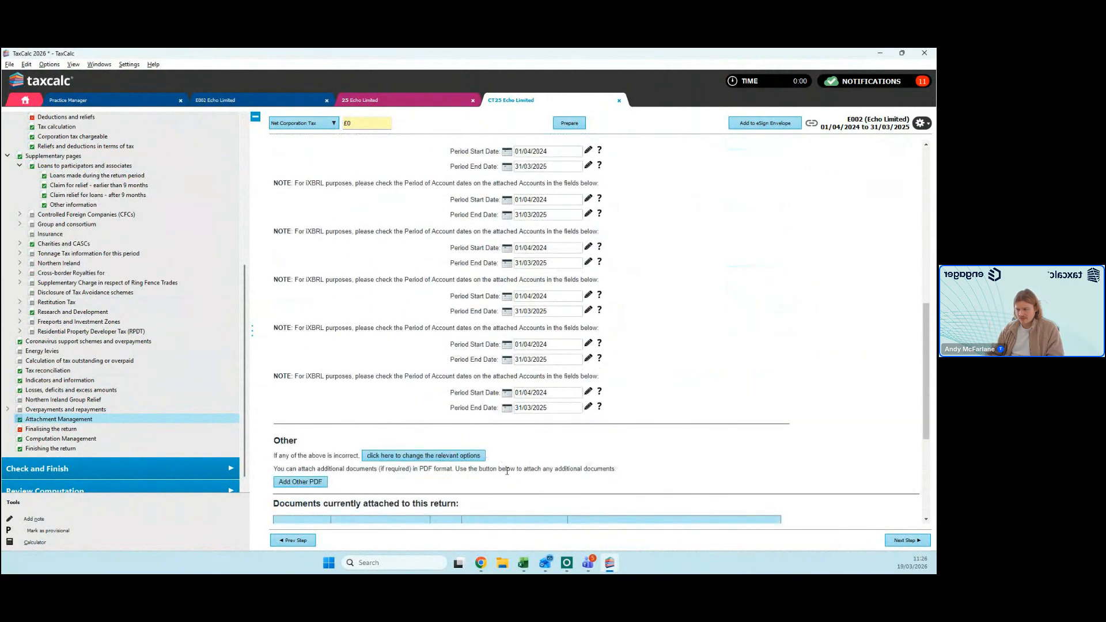
{"action": "scroll", "coordinate": [571, 331], "scroll_direction": "down", "scroll_amount": 3}
{"action": "scroll", "coordinate": [570, 330], "scroll_direction": "up", "scroll_amount": 1}
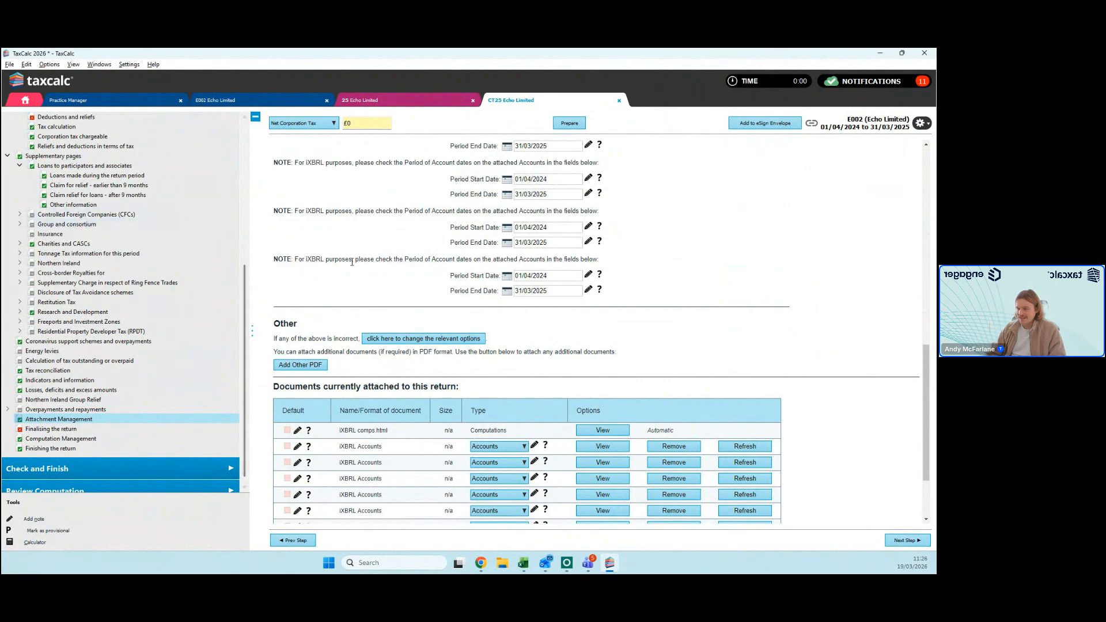
{"action": "scroll", "coordinate": [431, 375], "scroll_direction": "down", "scroll_amount": 2}
{"action": "scroll", "coordinate": [430, 371], "scroll_direction": "down", "scroll_amount": 1}
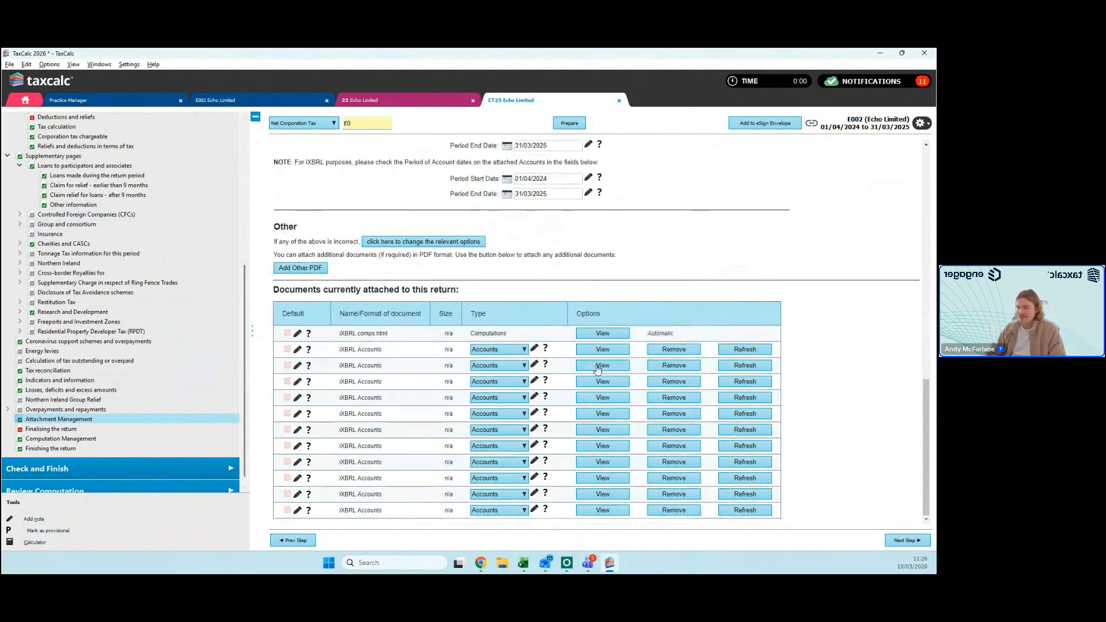
{"action": "scroll", "coordinate": [406, 347], "scroll_direction": "up", "scroll_amount": 1}
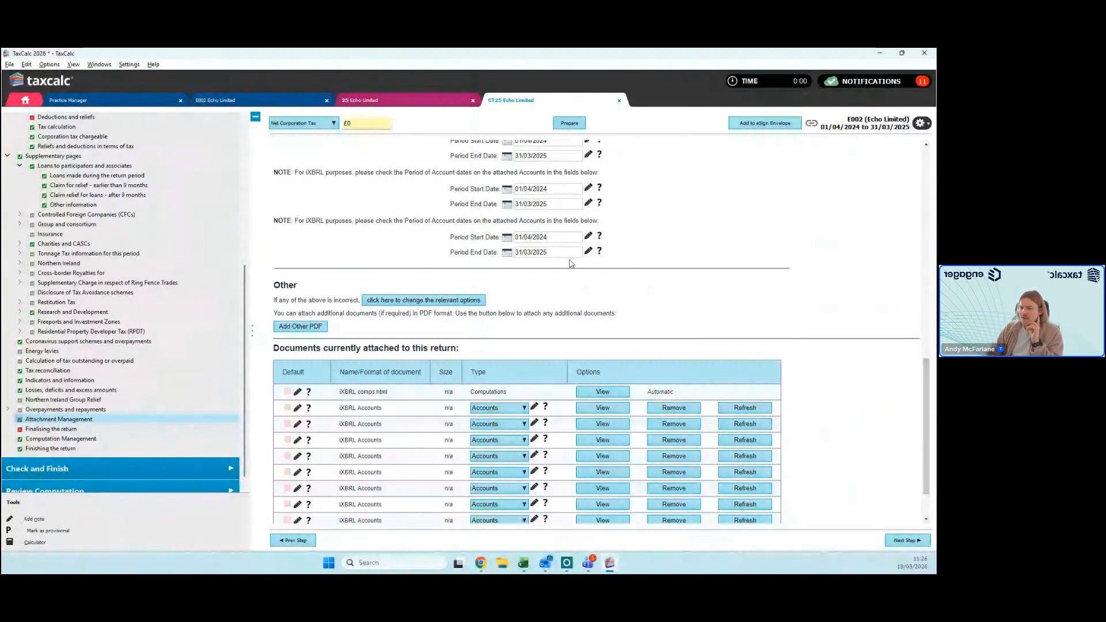
Step: Run Check and Finish on the return and review its warnings, information messages and available next actions
{"action": "scroll", "coordinate": [172, 427], "scroll_direction": "down", "scroll_amount": 1}
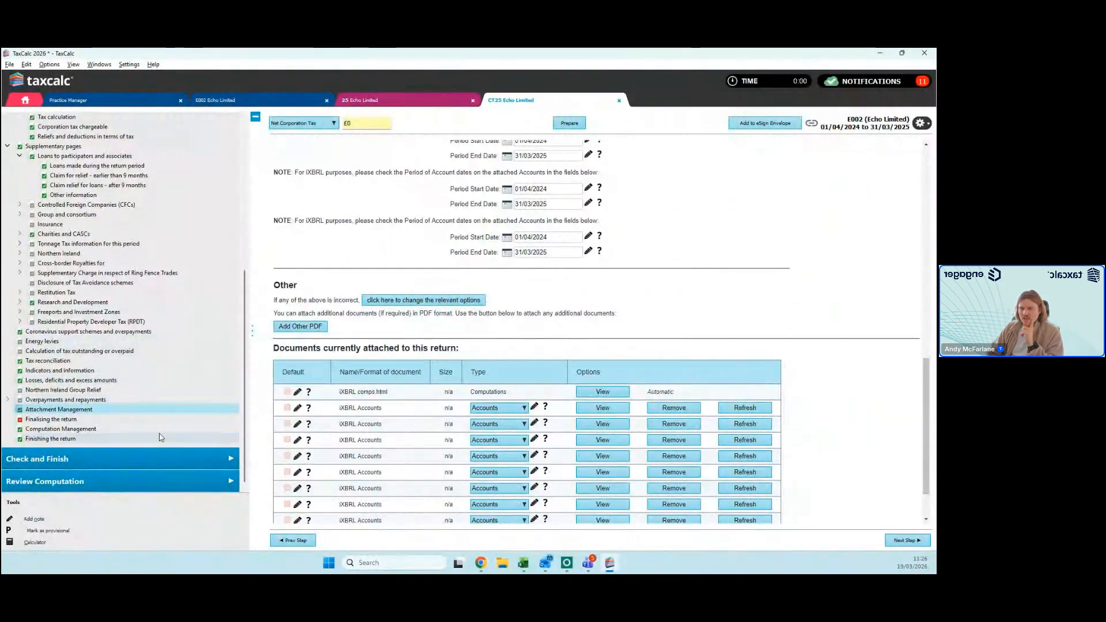
{"action": "left_click", "coordinate": [170, 465]}
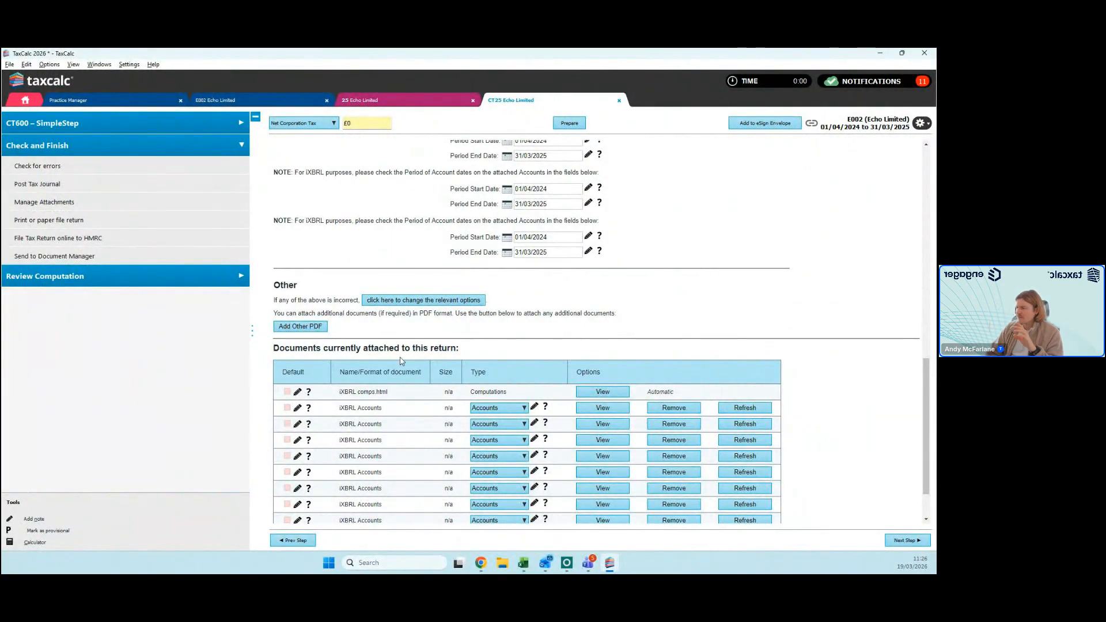
{"action": "scroll", "coordinate": [402, 357], "scroll_direction": "down", "scroll_amount": 4}
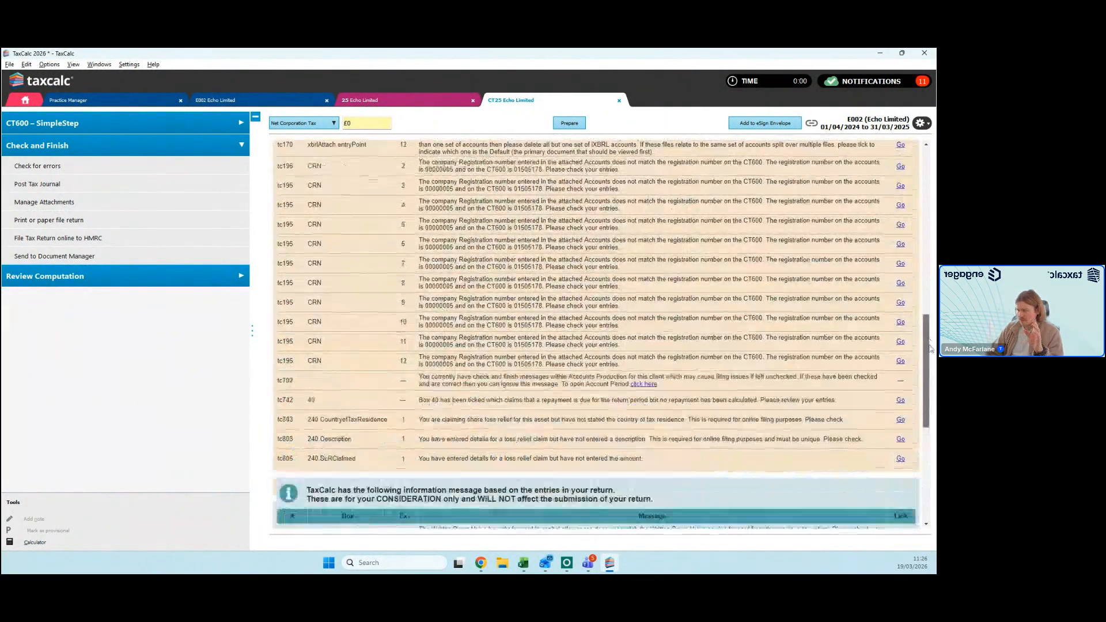
{"action": "scroll", "coordinate": [555, 403], "scroll_direction": "down", "scroll_amount": 4}
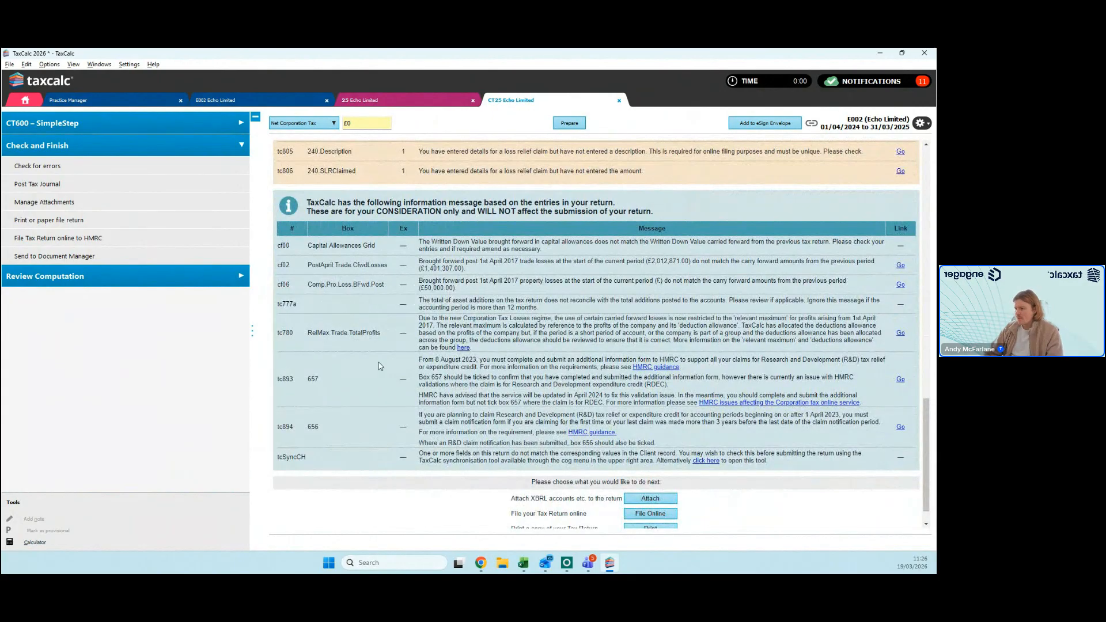
{"action": "scroll", "coordinate": [571, 443], "scroll_direction": "down", "scroll_amount": 1}
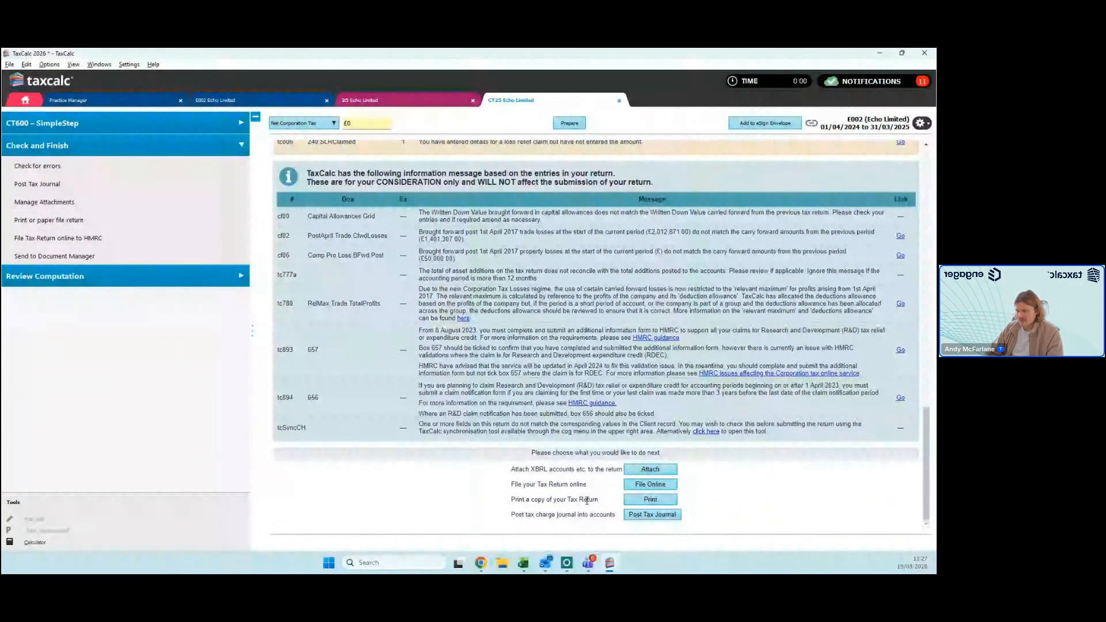
Step: Preview the printable copy of the tax return, look through its first pages and return to the error check
{"action": "left_click", "coordinate": [649, 500]}
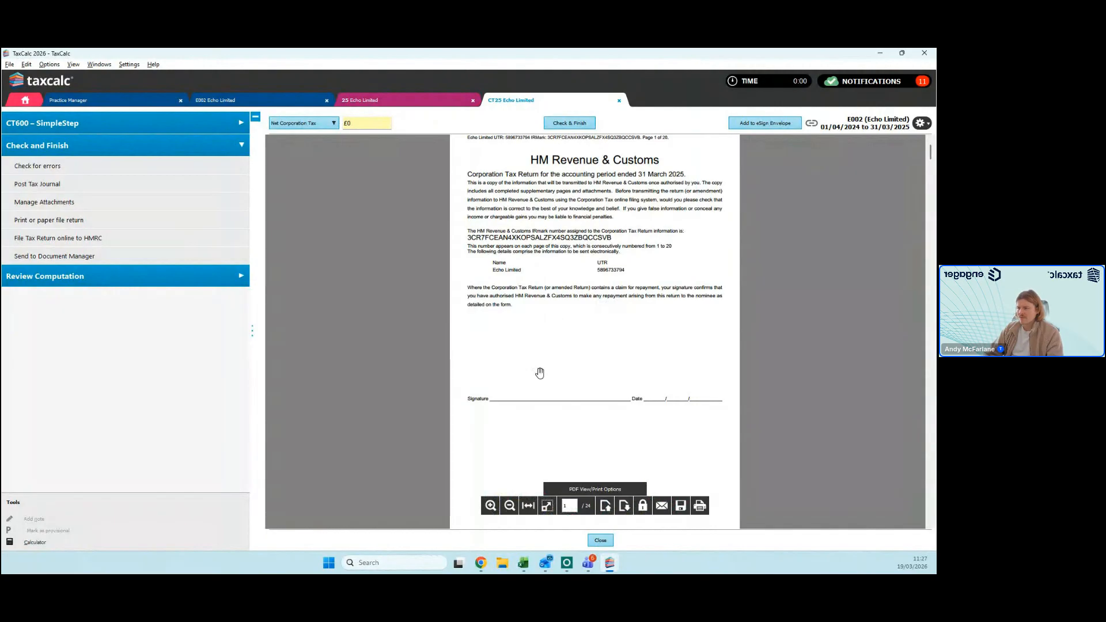
{"action": "scroll", "coordinate": [540, 373], "scroll_direction": "down", "scroll_amount": 10}
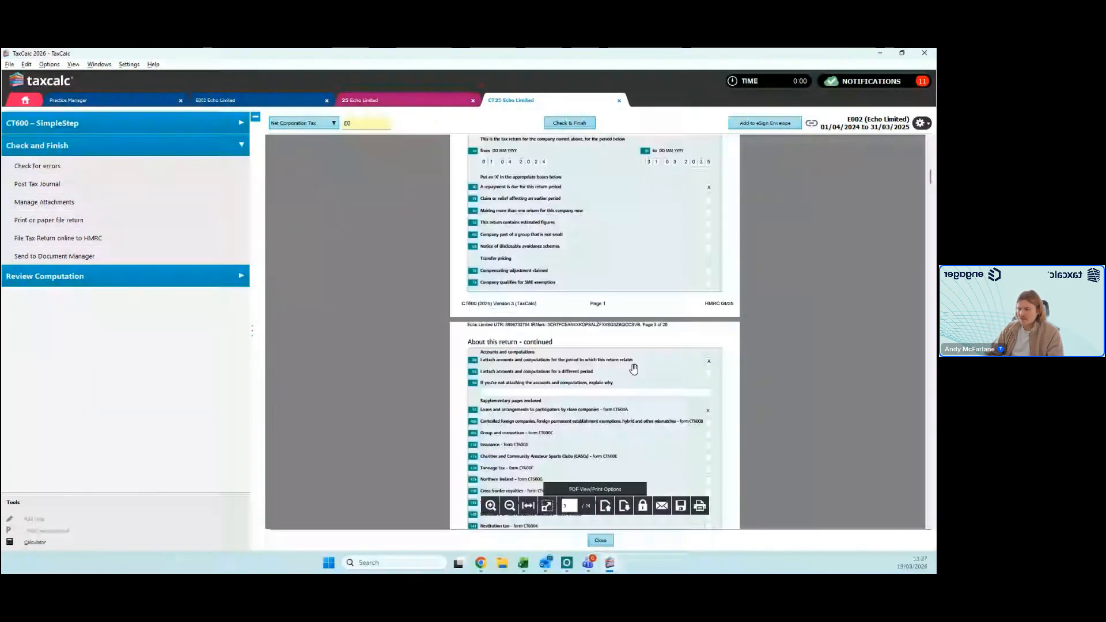
{"action": "left_click", "coordinate": [570, 123]}
Step: From the end of the error check, post the corporation tax and s455 tax charge journal to the accounts and view it there
{"action": "scroll", "coordinate": [580, 367], "scroll_direction": "down", "scroll_amount": 5}
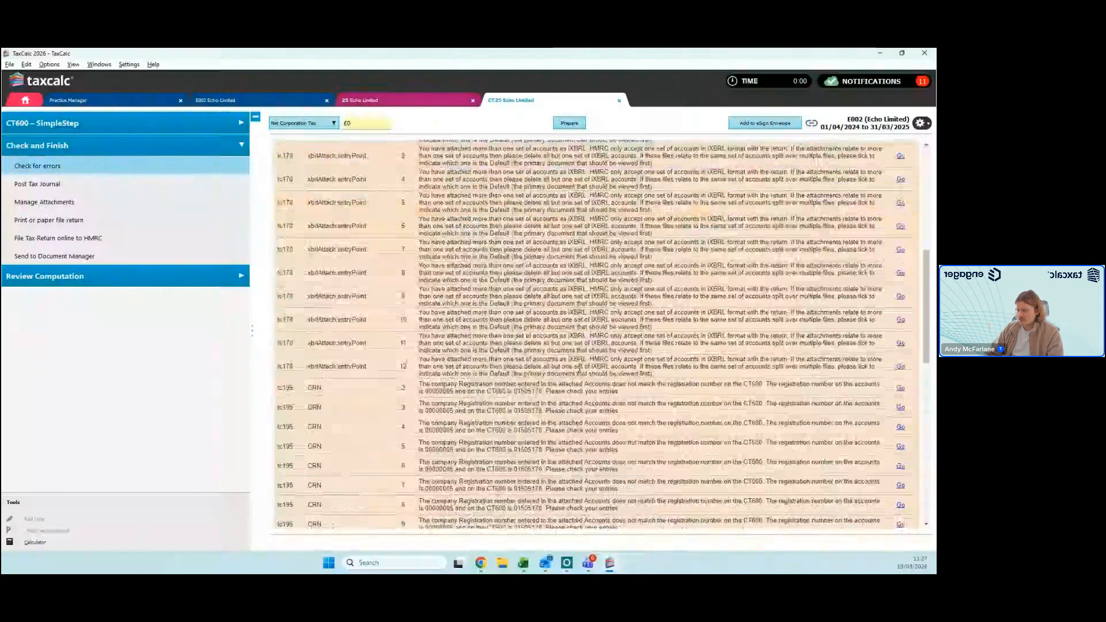
{"action": "scroll", "coordinate": [581, 368], "scroll_direction": "down", "scroll_amount": 3}
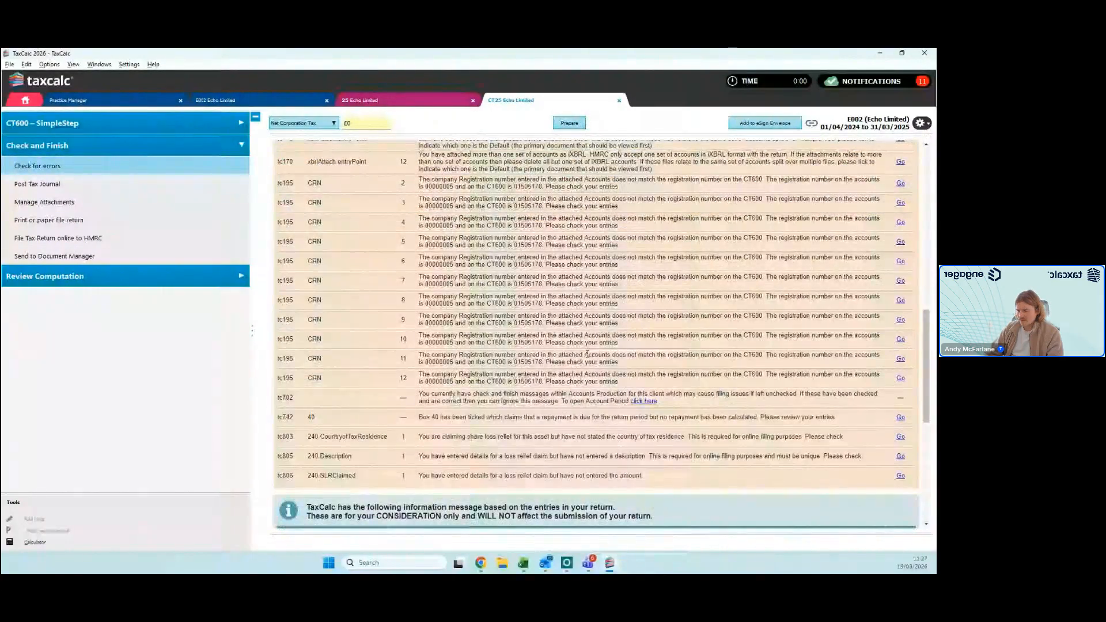
{"action": "scroll", "coordinate": [586, 355], "scroll_direction": "down", "scroll_amount": 5}
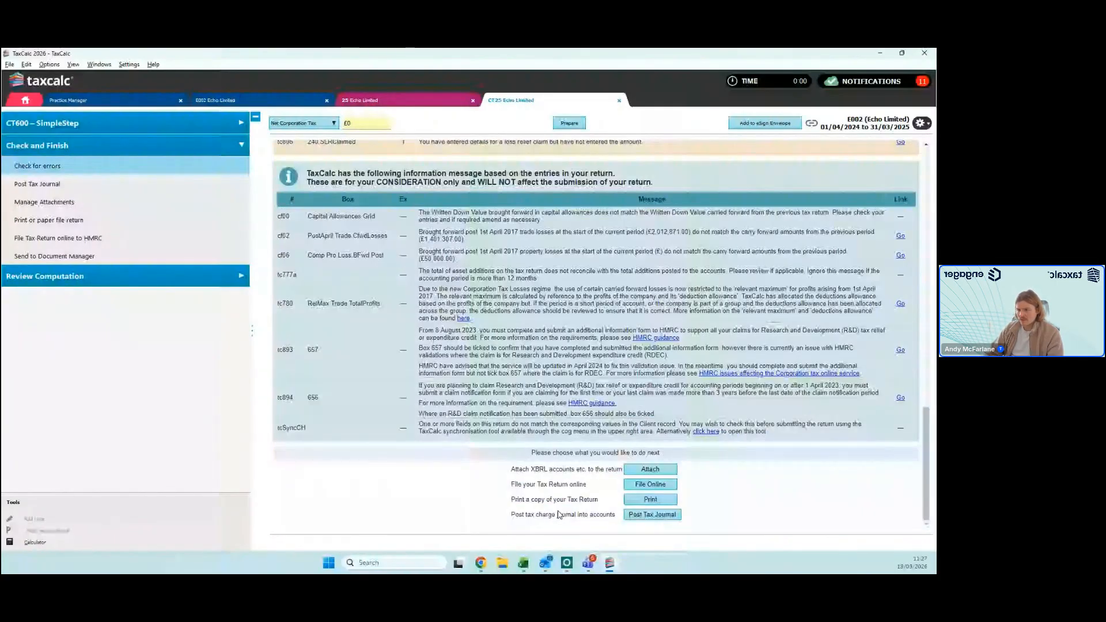
{"action": "left_click", "coordinate": [650, 515]}
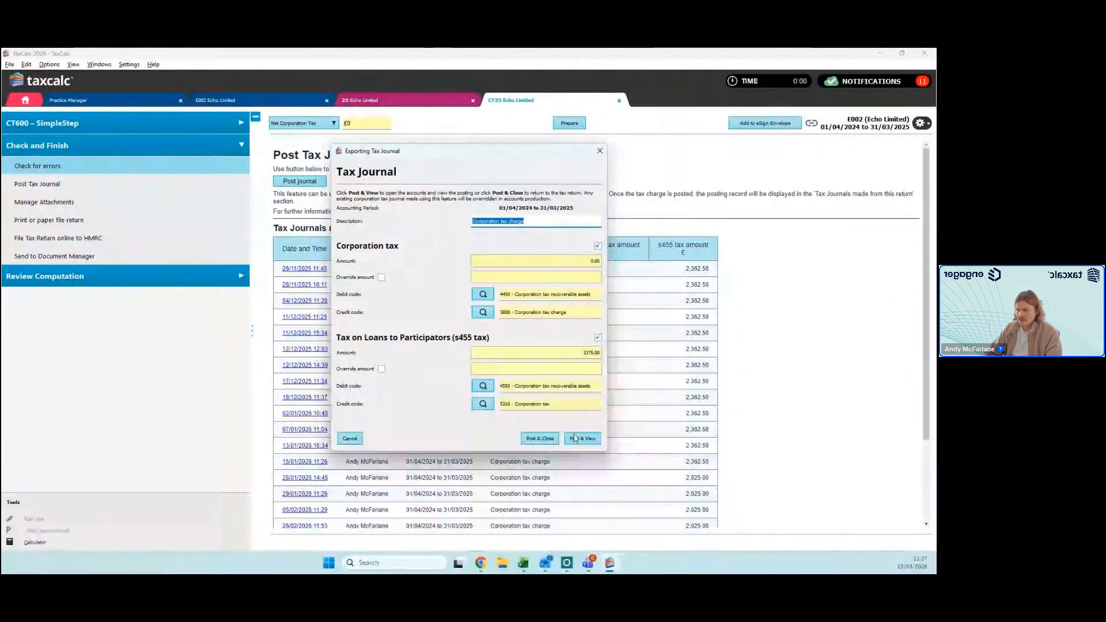
{"action": "left_click", "coordinate": [577, 441]}
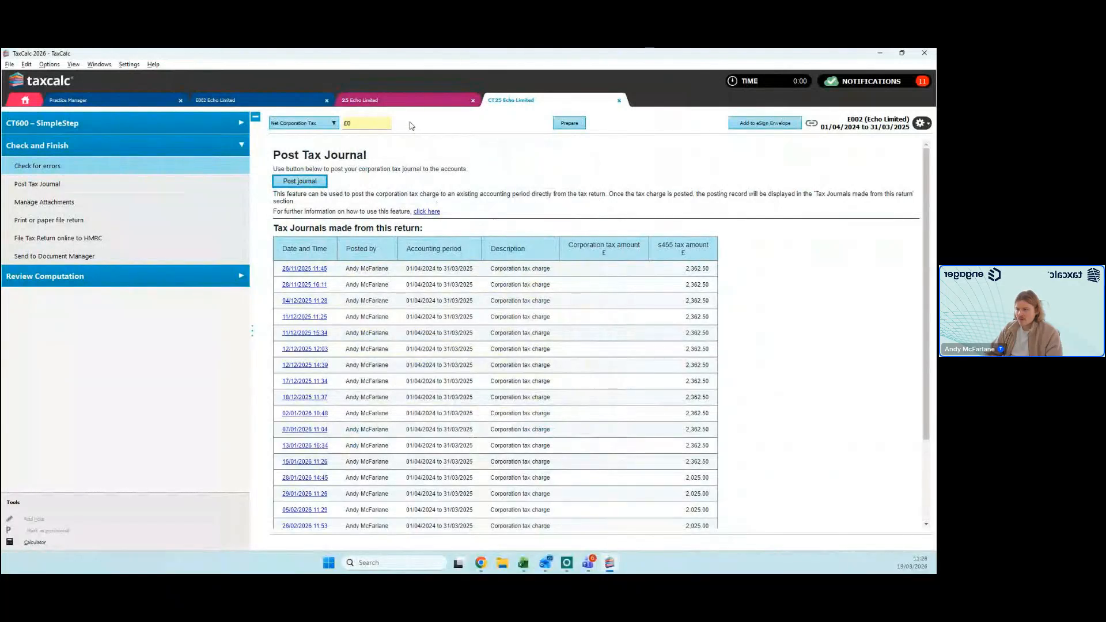
Step: In Echo Limited's accounts, start exporting the corporation tax journal batch to look at the third-party selection, and close the export
{"action": "left_click", "coordinate": [385, 102]}
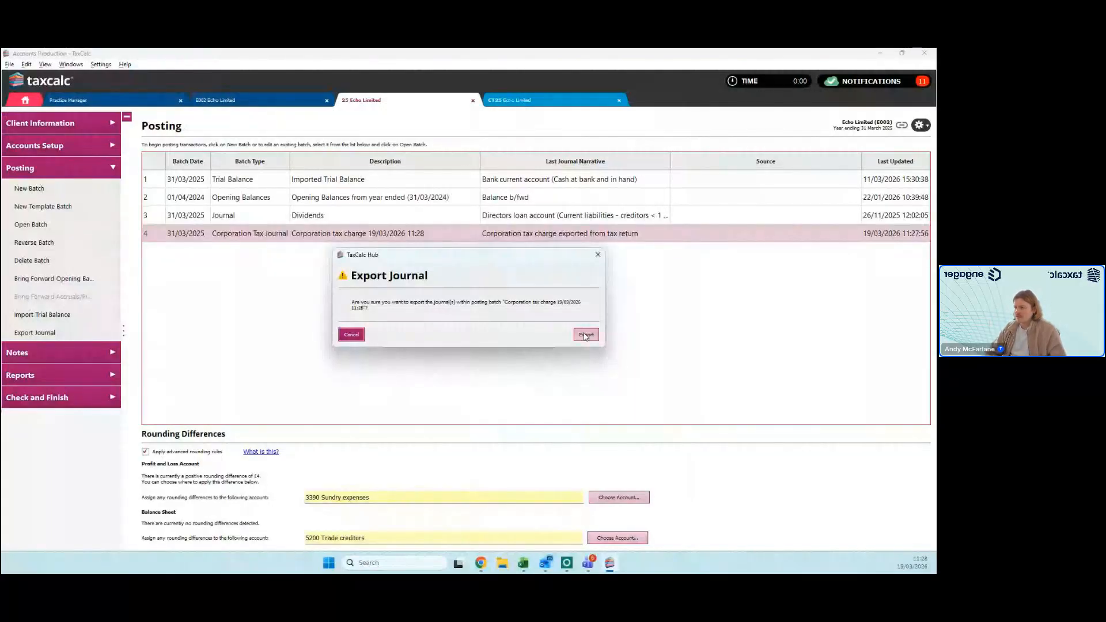
{"action": "left_click", "coordinate": [586, 336]}
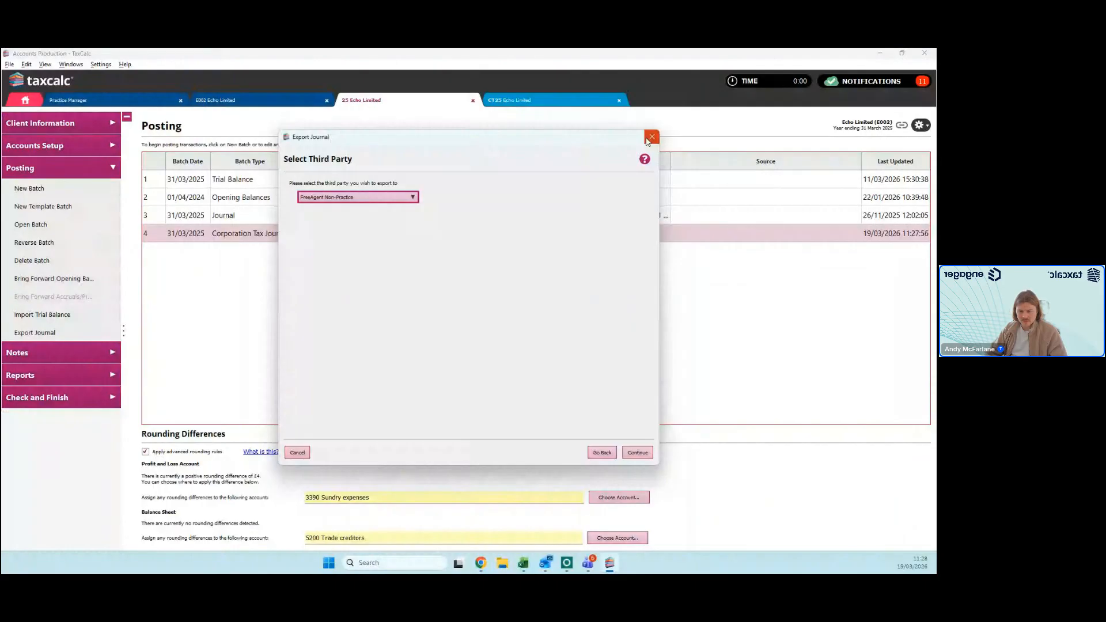
{"action": "left_click", "coordinate": [650, 138]}
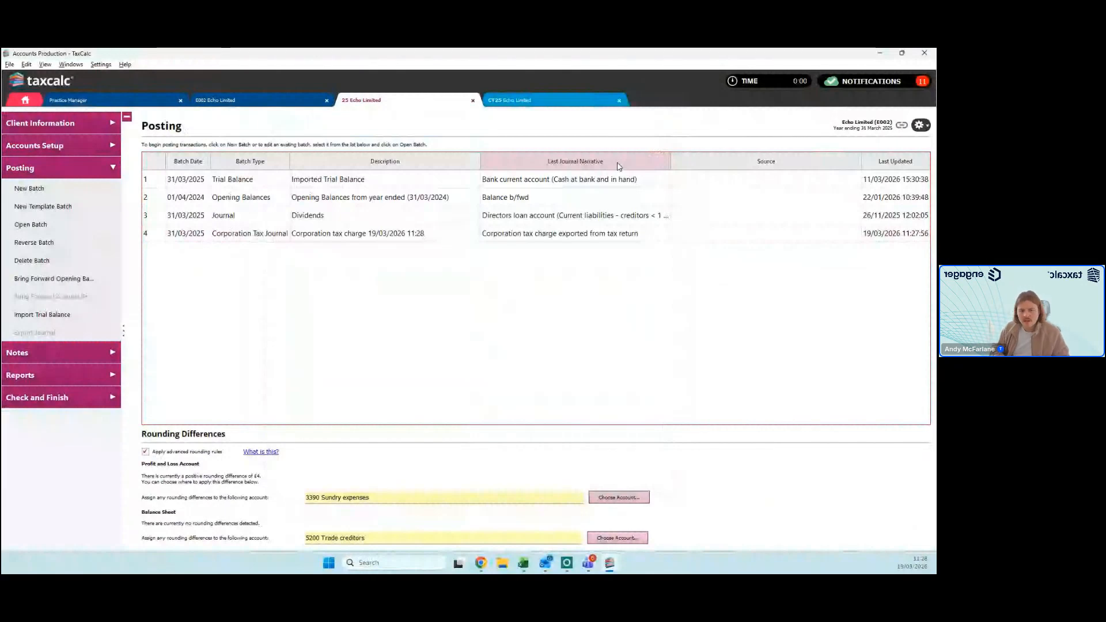
{"action": "mouse_move", "coordinate": [600, 178]}
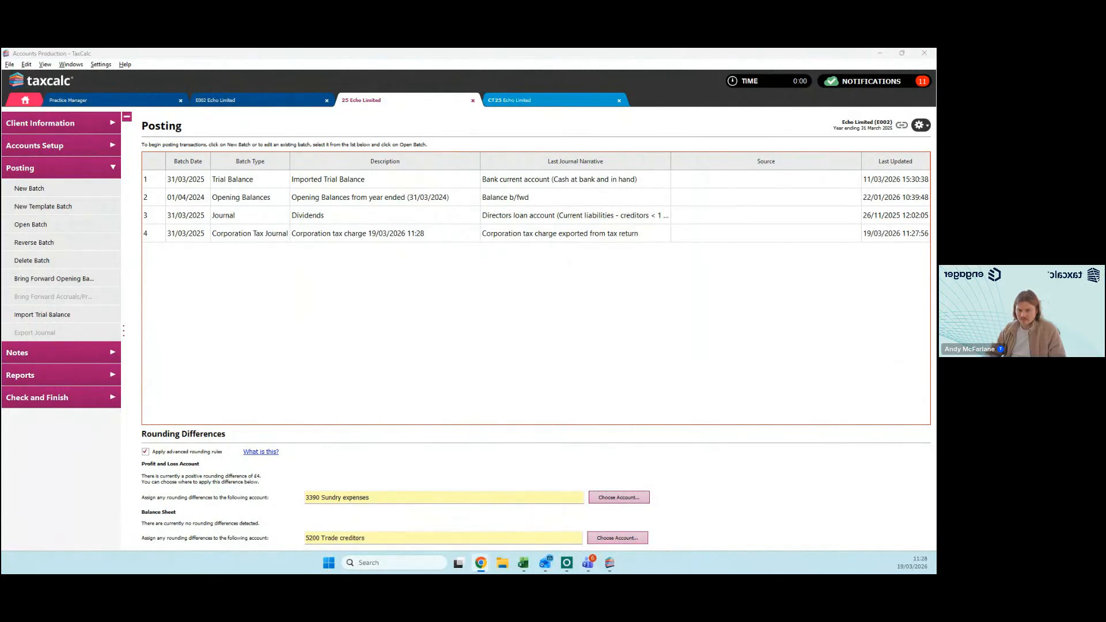
Step: Open the CT600 return's online filing page for HMRC and examine its gateway credentials and Test File option
{"action": "left_click", "coordinate": [544, 367]}
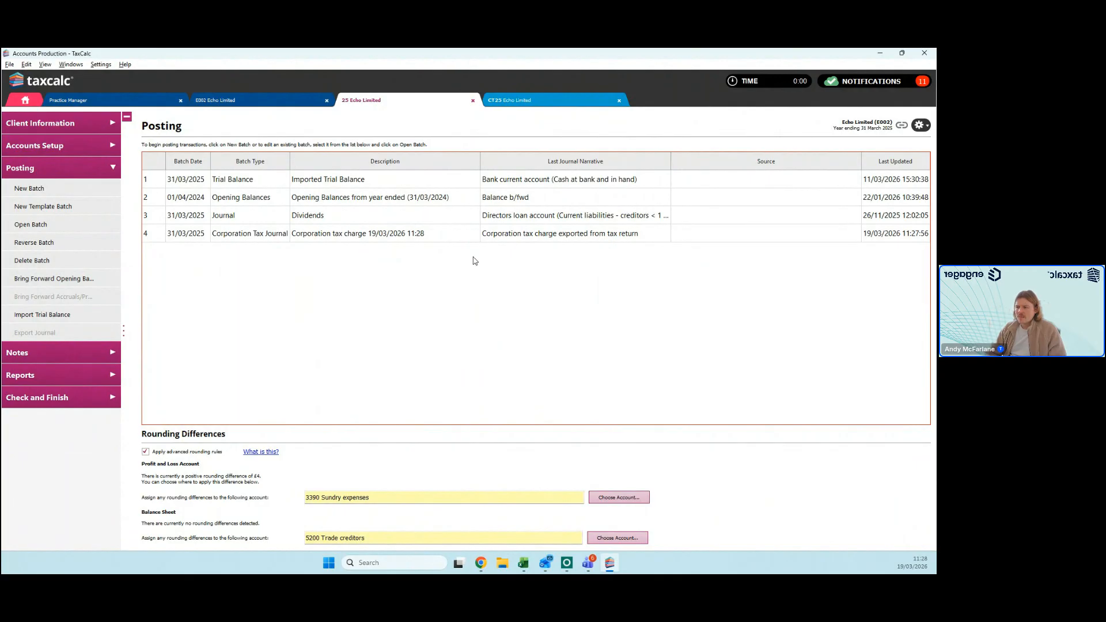
{"action": "left_click", "coordinate": [538, 103]}
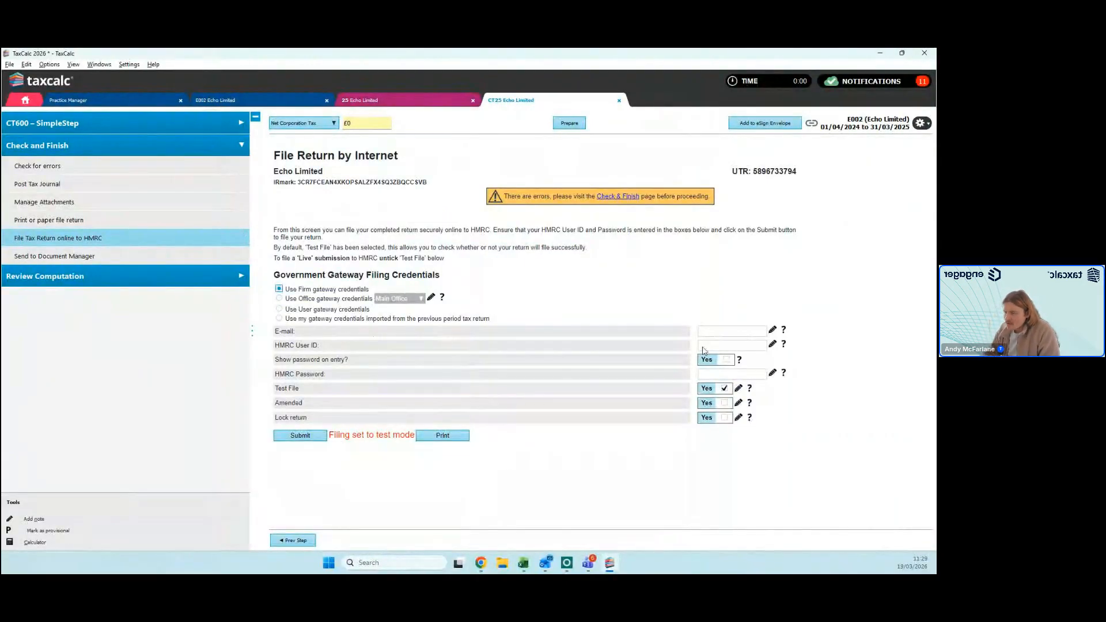
{"action": "left_click_drag", "start_coordinate": [302, 391], "coordinate": [276, 394]}
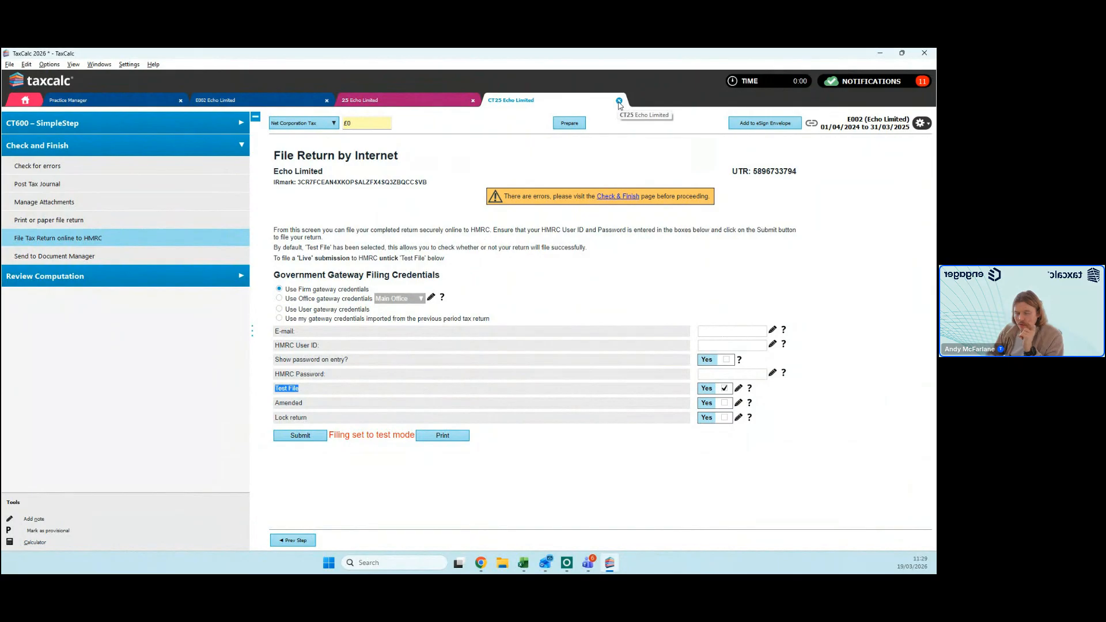
Step: Close the CT600 return, the open accounts, the Echo Limited client record and Practice Manager to return to the home screen
{"action": "left_click", "coordinate": [618, 101]}
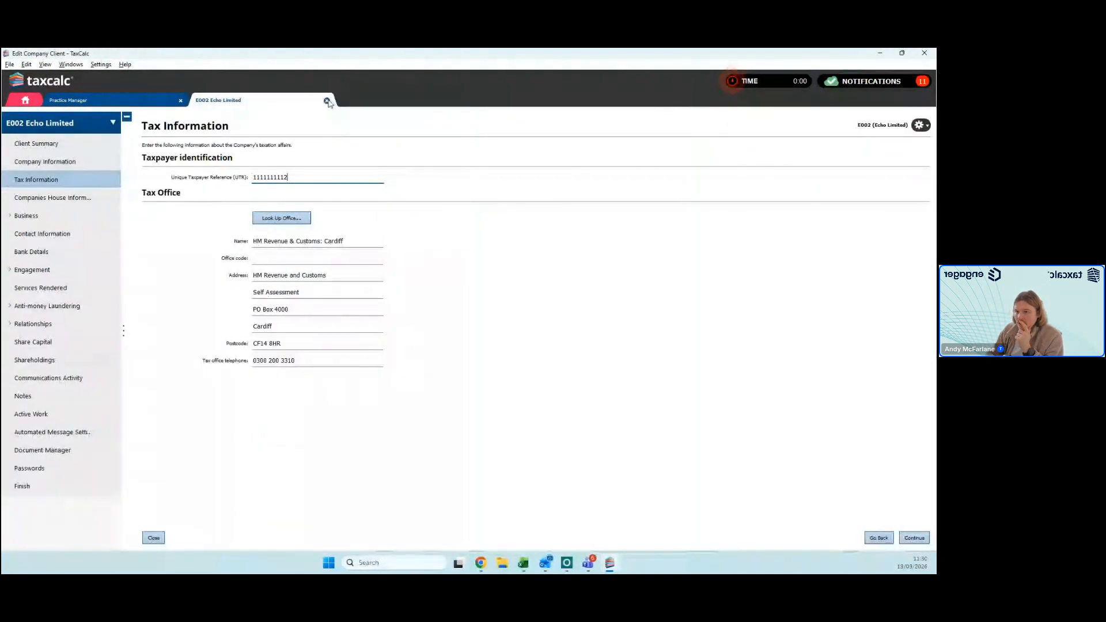
{"action": "left_click", "coordinate": [327, 102]}
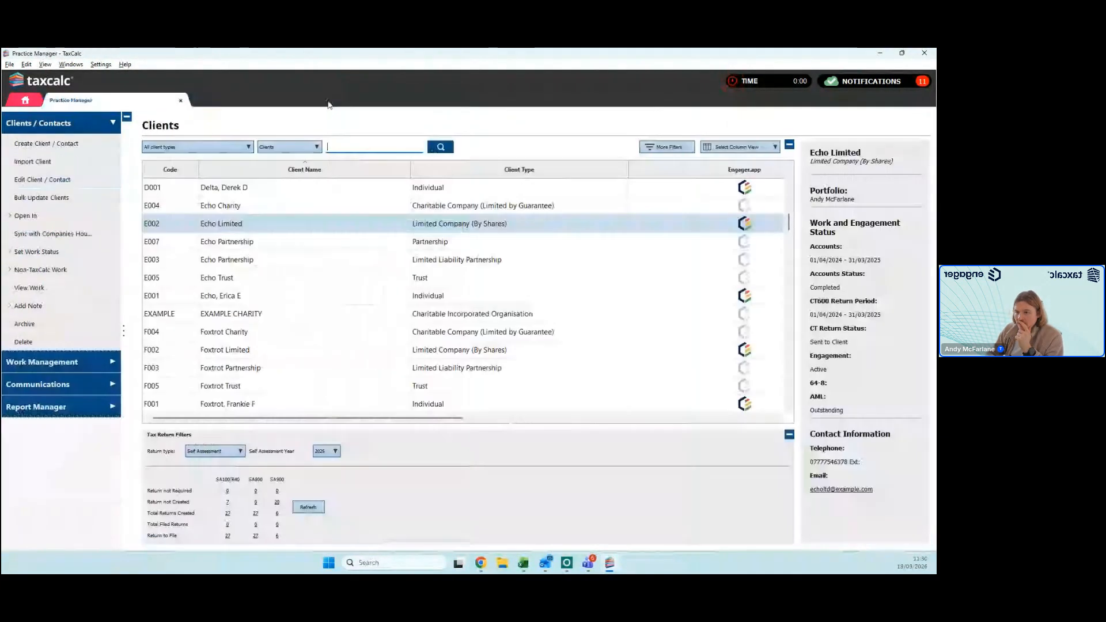
{"action": "left_click", "coordinate": [181, 102]}
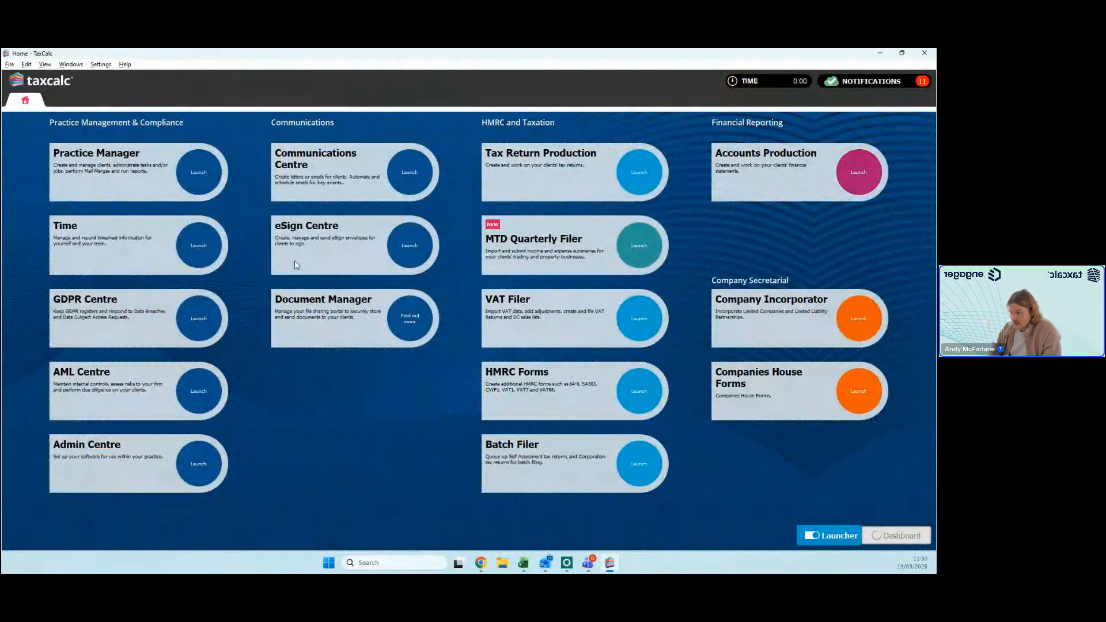
Step: Search the tax return clients for echo and open the individual client's SA100 return for the year ending 5 April 2025
{"action": "left_click", "coordinate": [411, 218]}
{"action": "type", "text": "echo"}
{"action": "double_click", "coordinate": [395, 263]}
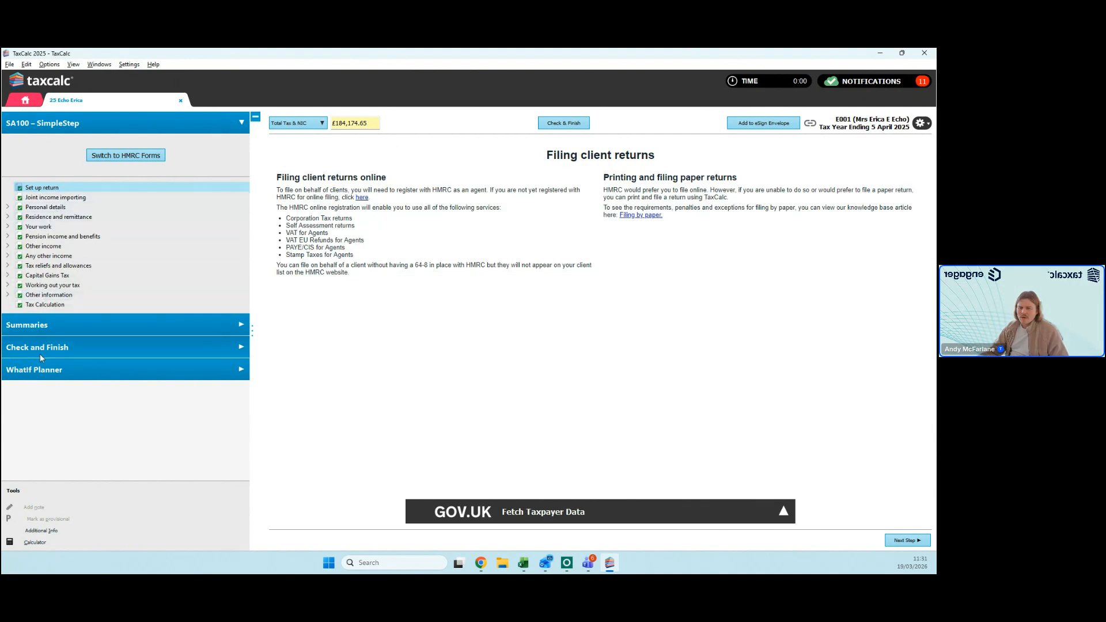
Step: In the WhatIf Planner's 2025-26 projection, set self-employment income to 55,000.00 and income from employments to 150,000.00
{"action": "left_click", "coordinate": [40, 370]}
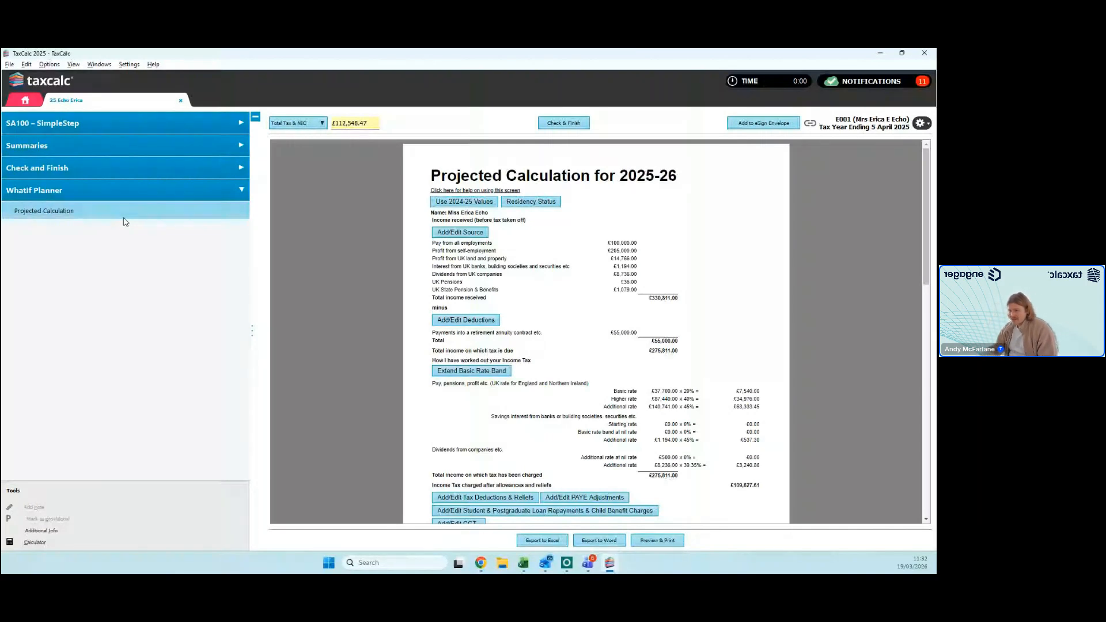
{"action": "left_click", "coordinate": [460, 232]}
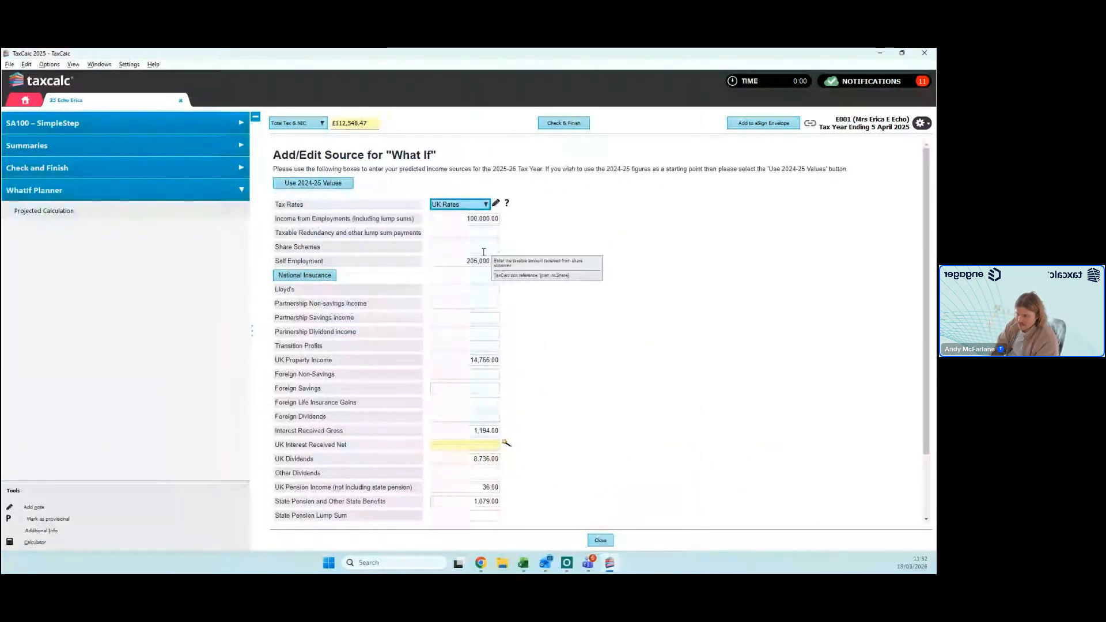
{"action": "left_click_drag", "start_coordinate": [474, 261], "coordinate": [399, 265]}
{"action": "type", "text": "5"}
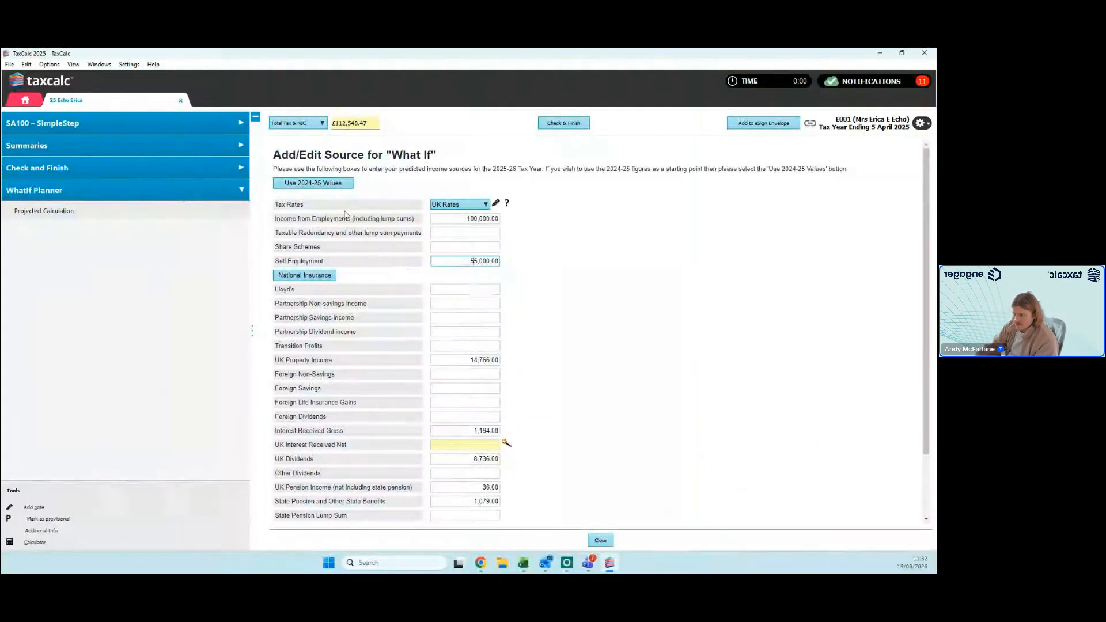
{"action": "left_click", "coordinate": [469, 219]}
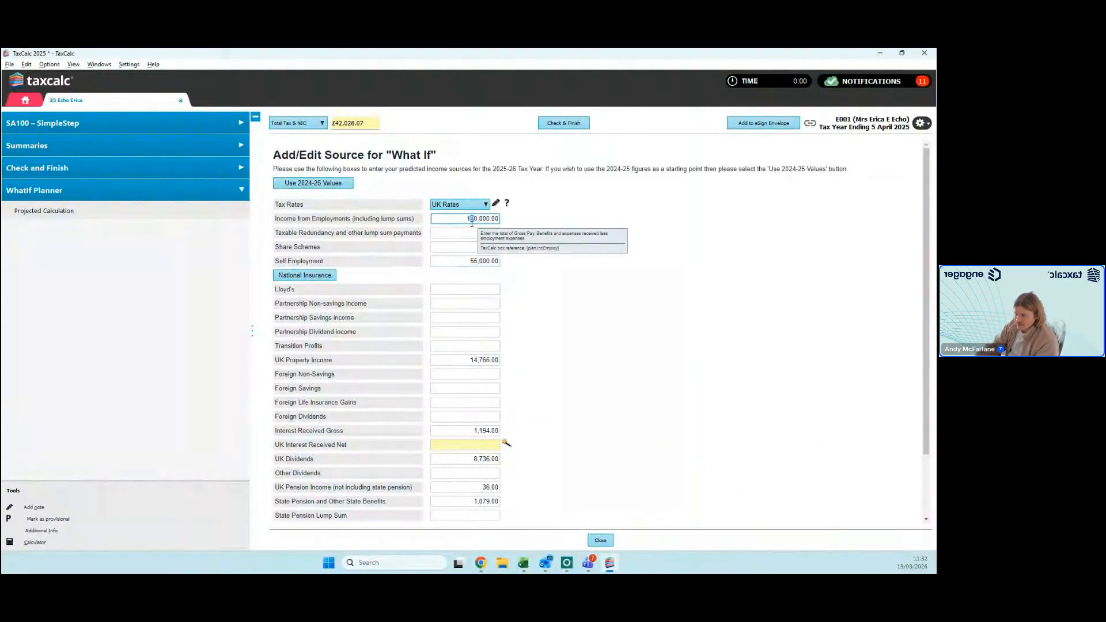
{"action": "type", "text": "5"}
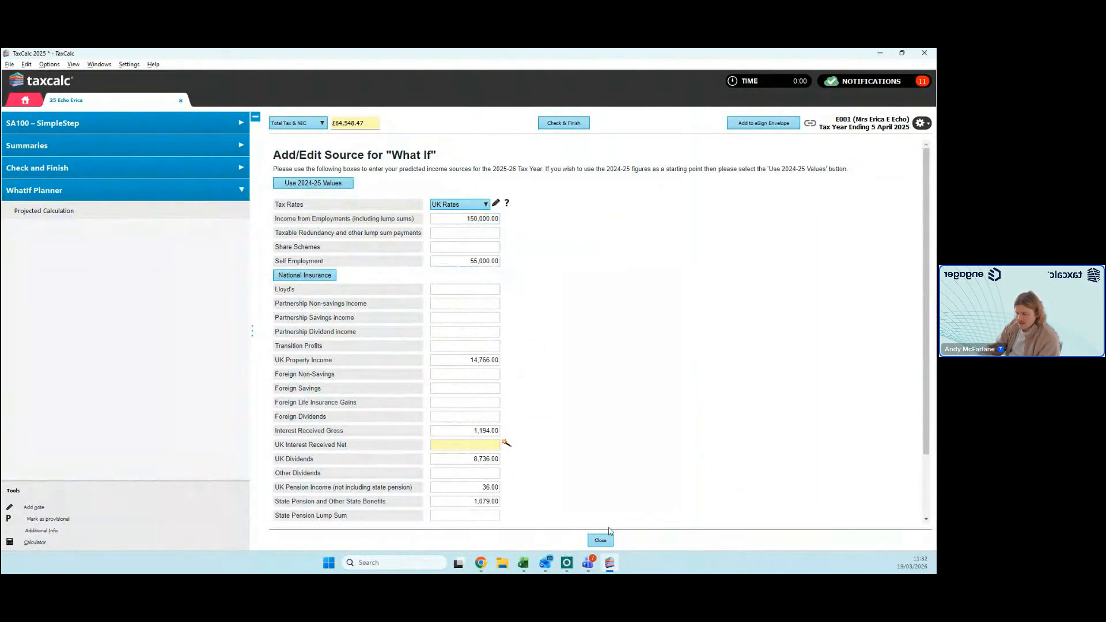
{"action": "left_click", "coordinate": [602, 540]}
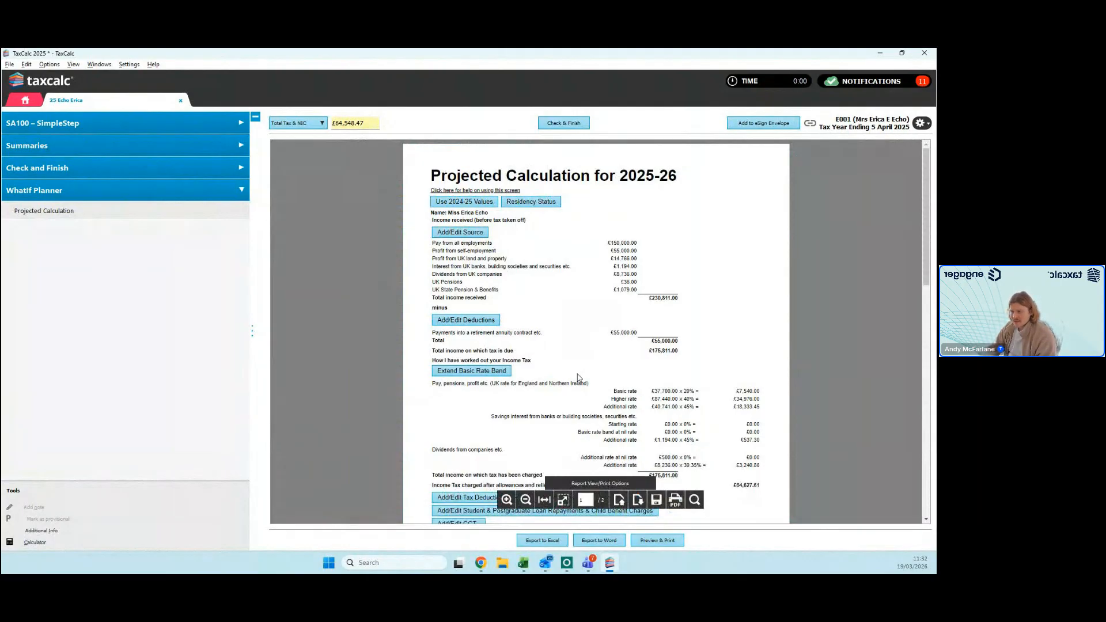
Step: Look at the What If deductions and review the 2025-26 projected calculation, including National Insurance and payments on account
{"action": "left_click", "coordinate": [494, 320]}
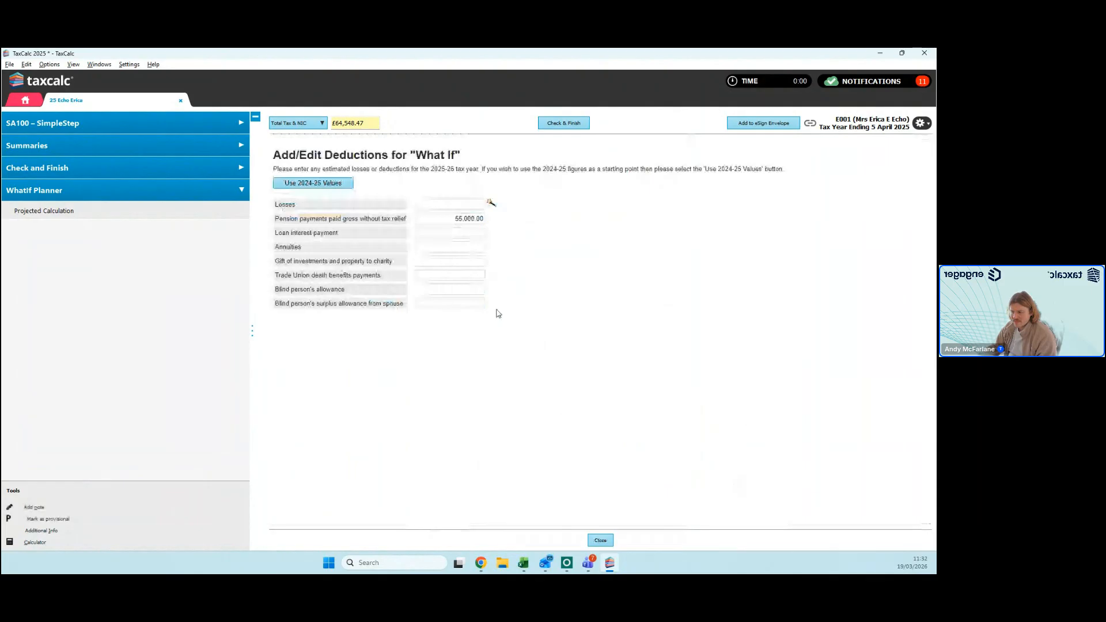
{"action": "scroll", "coordinate": [586, 347], "scroll_direction": "down", "scroll_amount": 10}
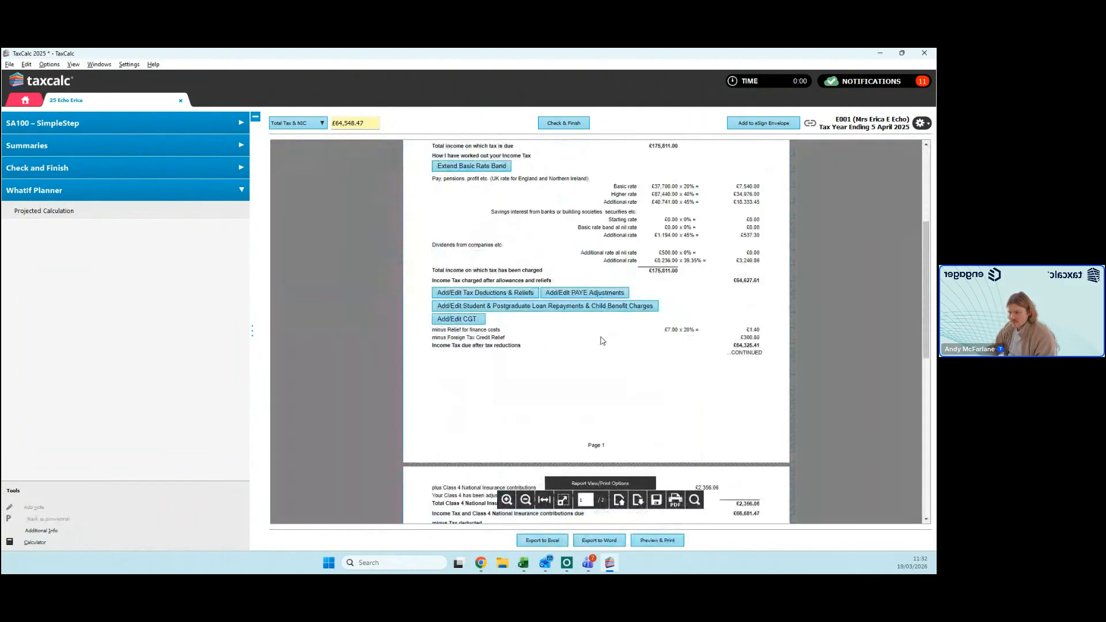
{"action": "scroll", "coordinate": [586, 347], "scroll_direction": "down", "scroll_amount": 1}
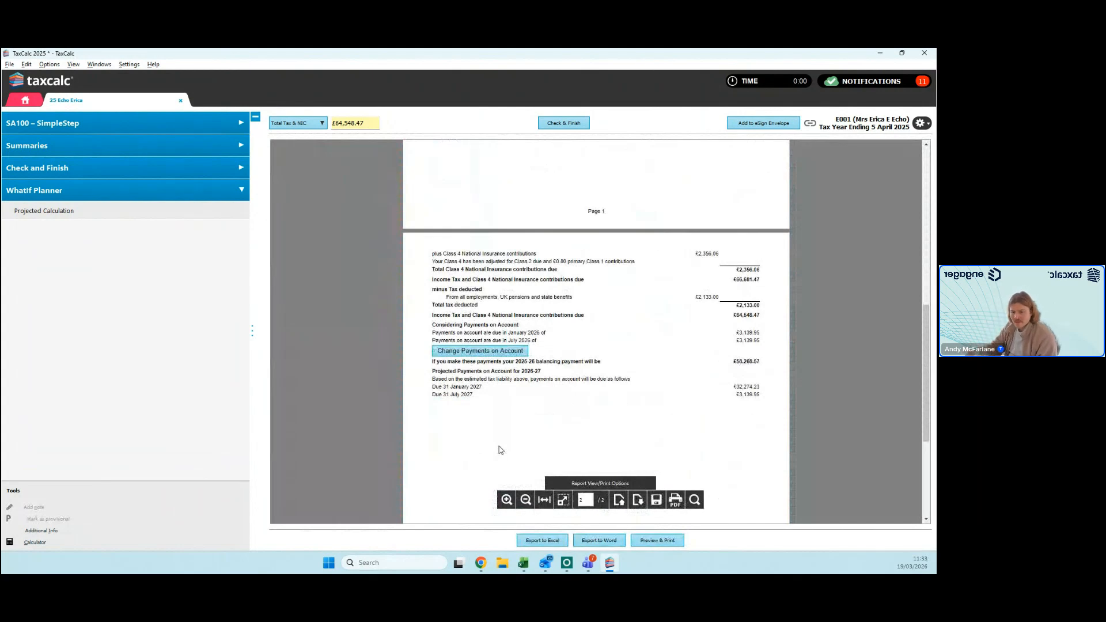
{"action": "scroll", "coordinate": [749, 295], "scroll_direction": "up", "scroll_amount": 4}
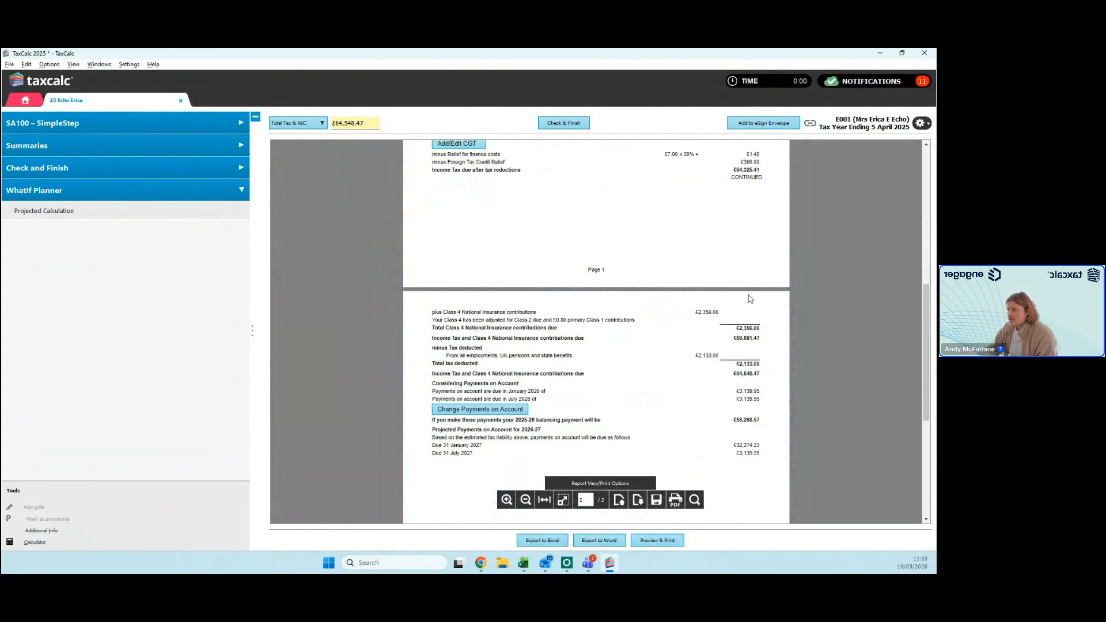
{"action": "scroll", "coordinate": [692, 366], "scroll_direction": "up", "scroll_amount": 3}
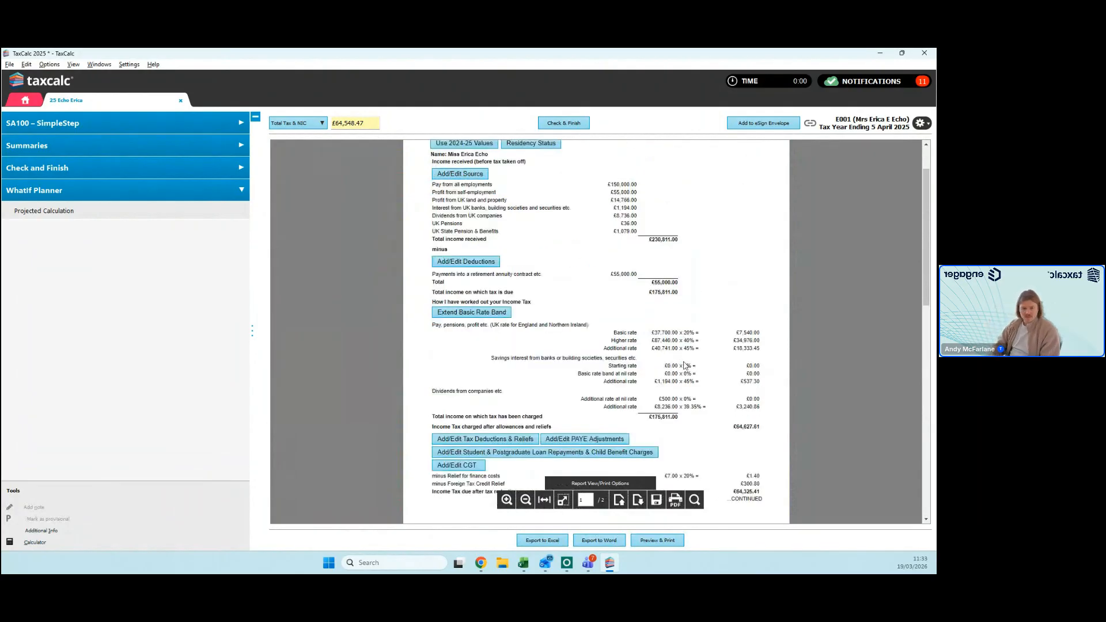
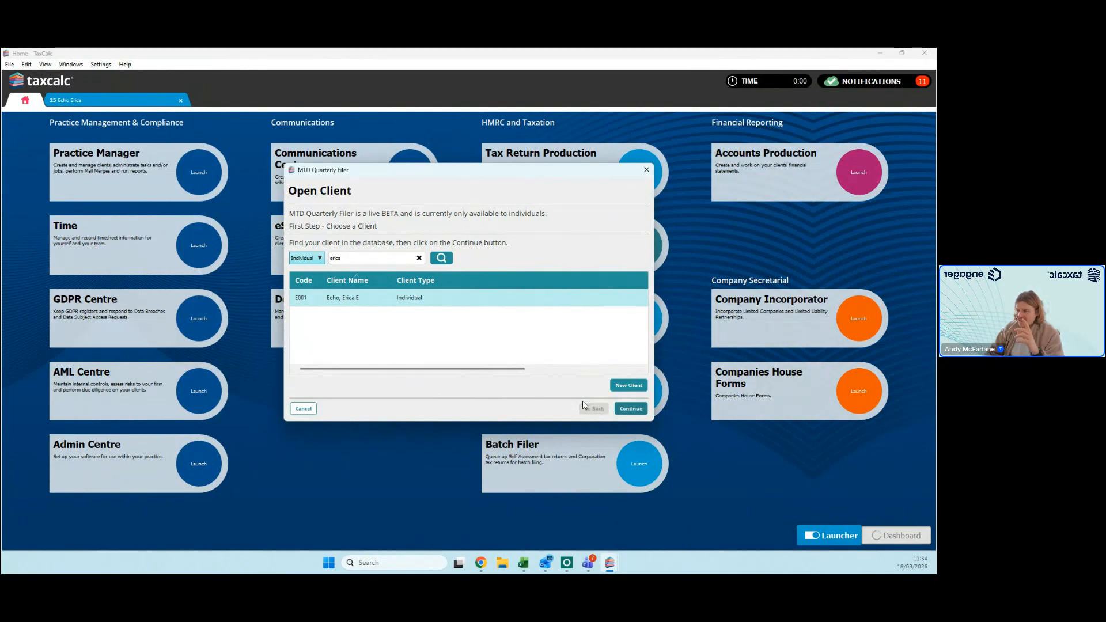
Step: Open the selected individual client in MTD Quarterly Filer and view the quarterly statuses and data submissions for Echo 123
{"action": "left_click", "coordinate": [631, 409]}
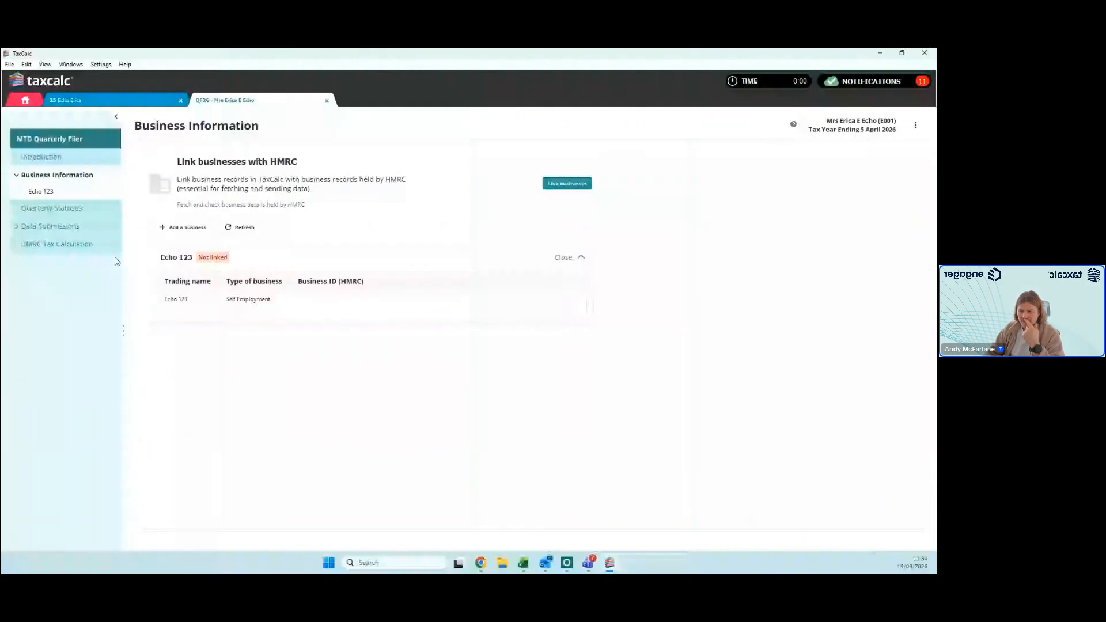
{"action": "left_click", "coordinate": [76, 213]}
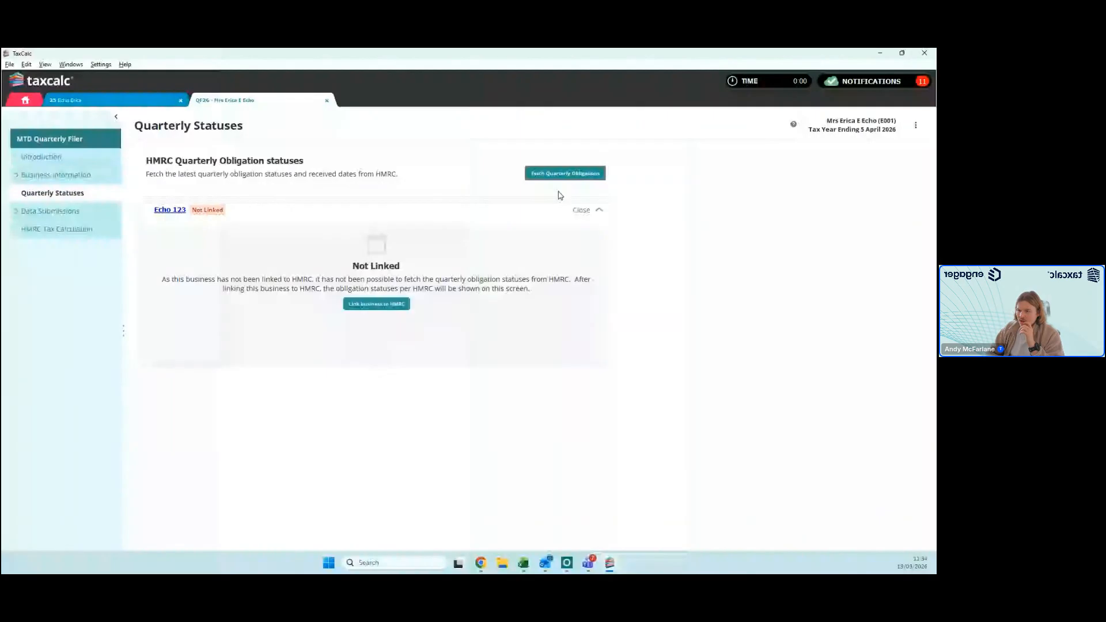
{"action": "left_click", "coordinate": [514, 232]}
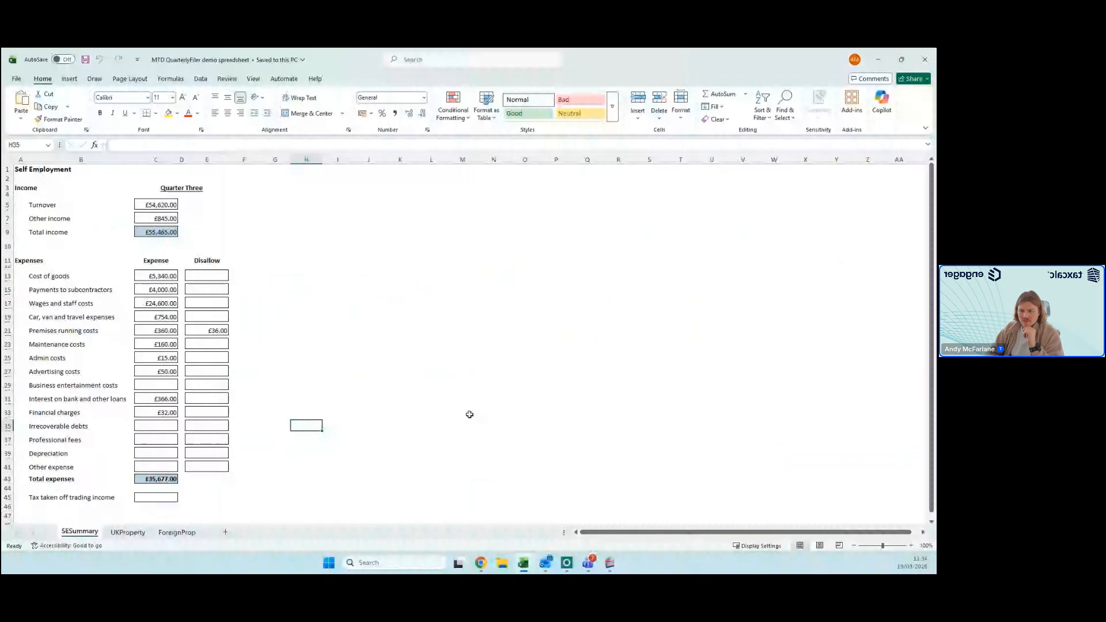
Step: Look through the self-employment income and expenses on the SESummary sheet of the MTD QuarterlyFiler demo spreadsheet in Excel
{"action": "left_click", "coordinate": [401, 303]}
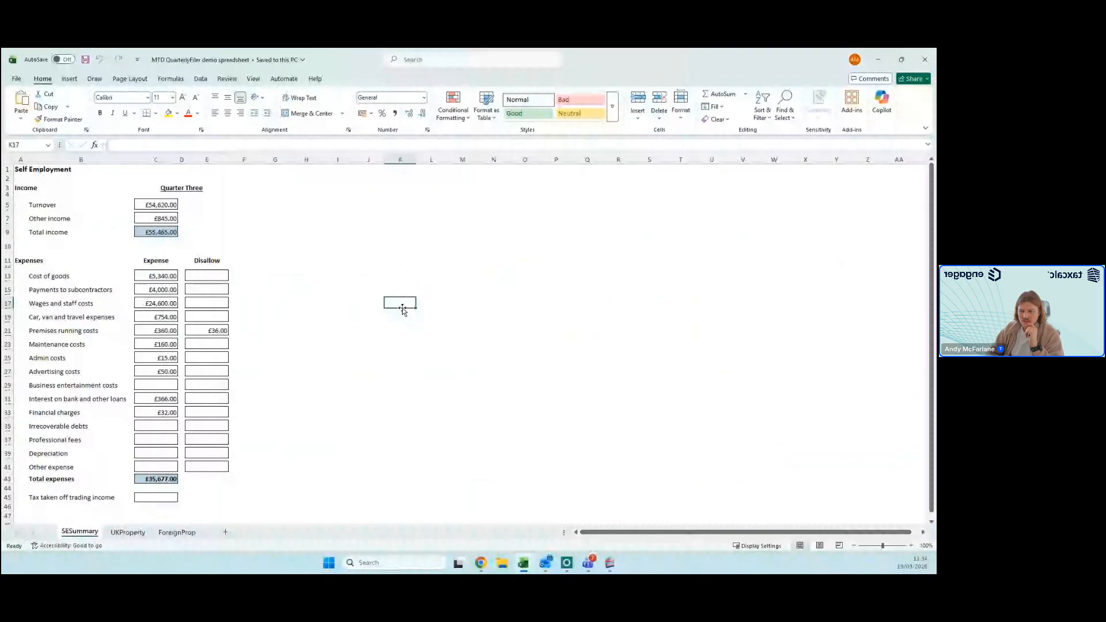
{"action": "scroll", "coordinate": [213, 242], "scroll_direction": "down", "scroll_amount": 3}
{"action": "scroll", "coordinate": [222, 246], "scroll_direction": "up", "scroll_amount": 3}
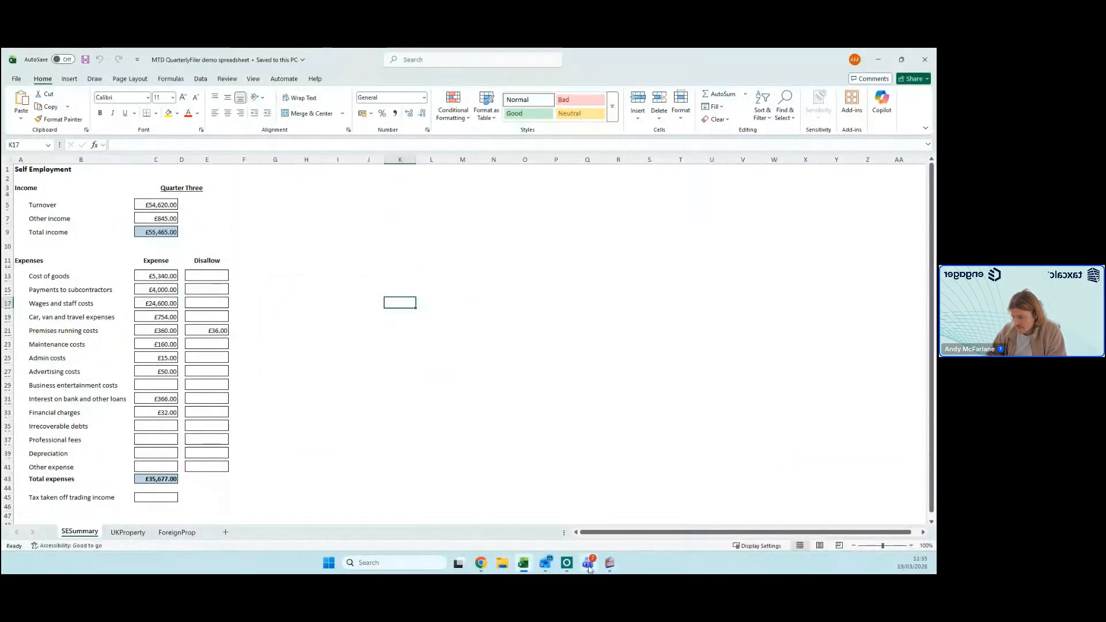
Step: Switch back to TaxCalc and import MTD QuarterlyFiler demo spreadsheet.xlsx as a detailed breakdown for 06/04/2025 to 05/04/2026
{"action": "left_click", "coordinate": [610, 567]}
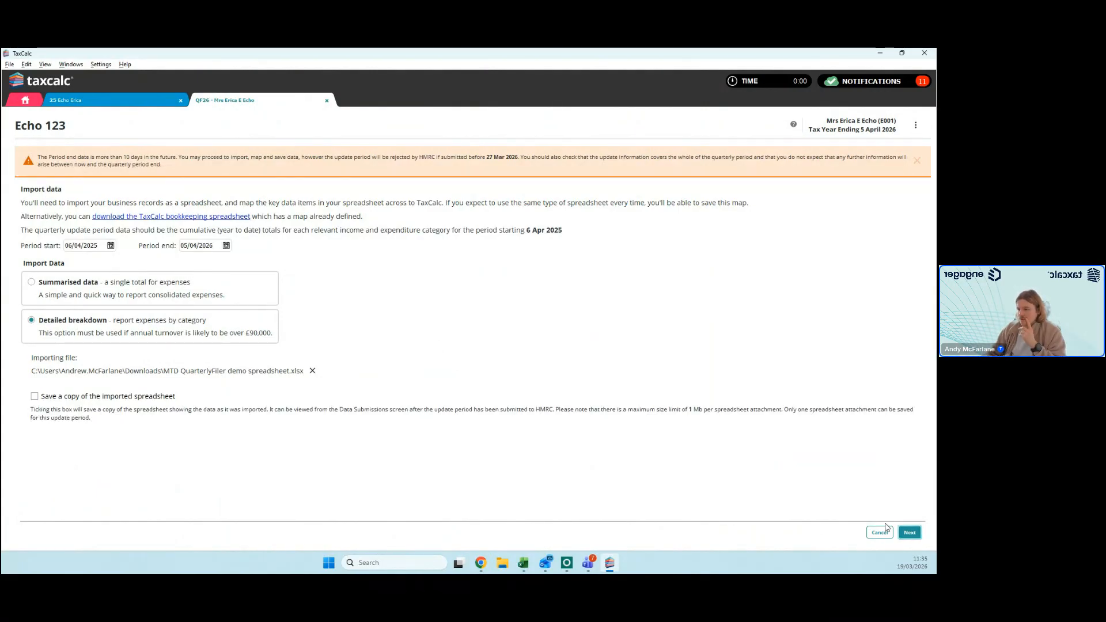
{"action": "left_click", "coordinate": [910, 532]}
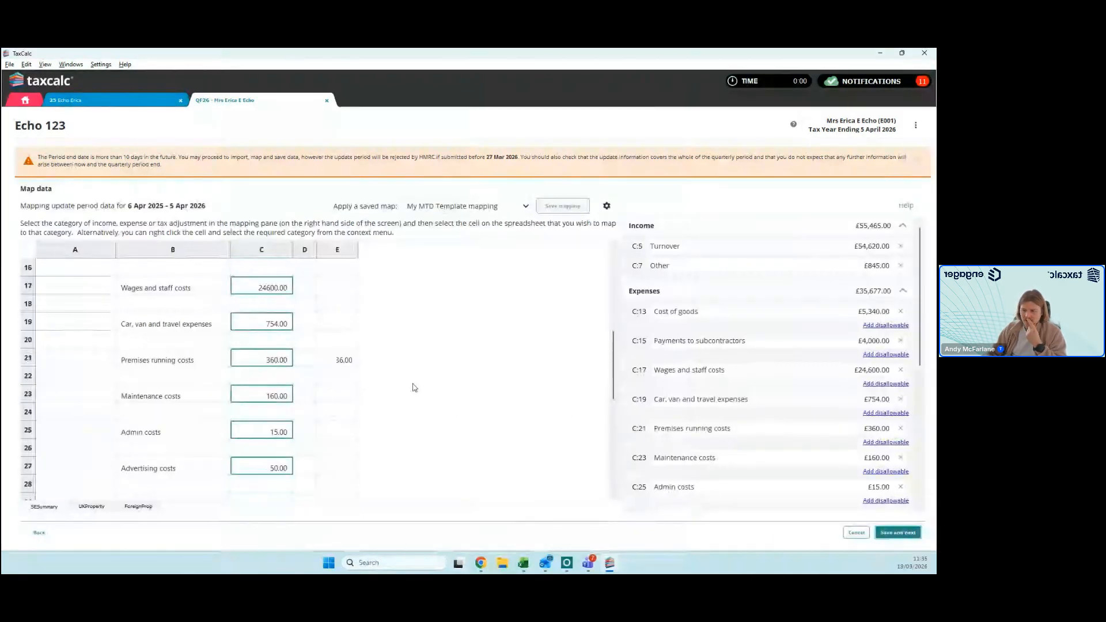
Step: Review the spreadsheet cells mapped to income and expense categories, including the mapping choices for the cost of goods cell
{"action": "scroll", "coordinate": [412, 387], "scroll_direction": "up", "scroll_amount": 4}
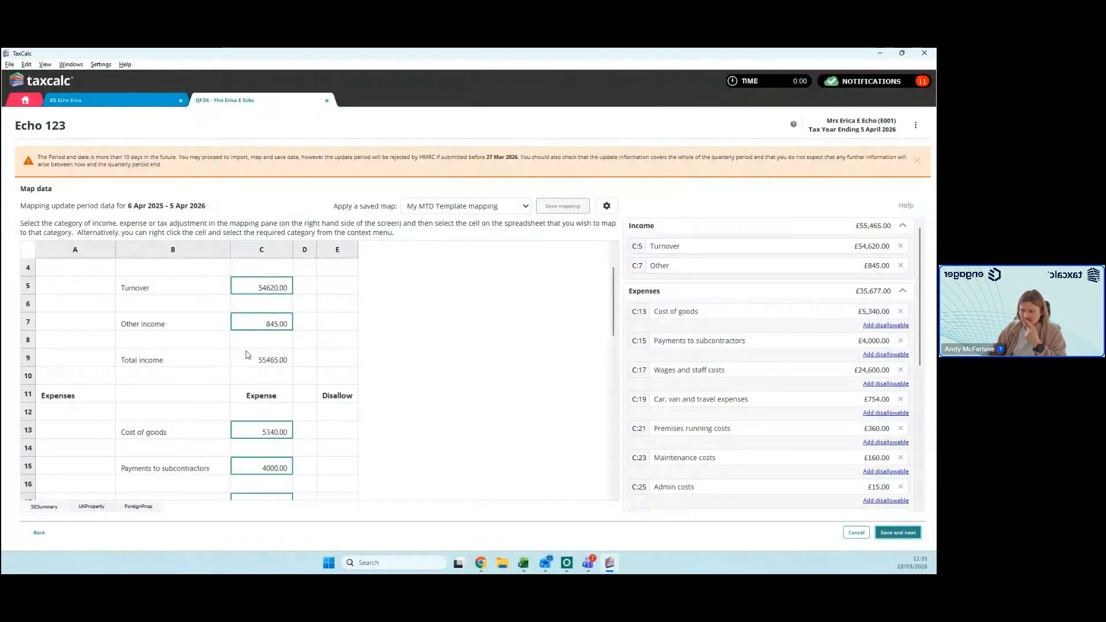
{"action": "scroll", "coordinate": [252, 355], "scroll_direction": "down", "scroll_amount": 8}
{"action": "scroll", "coordinate": [251, 355], "scroll_direction": "down", "scroll_amount": 2}
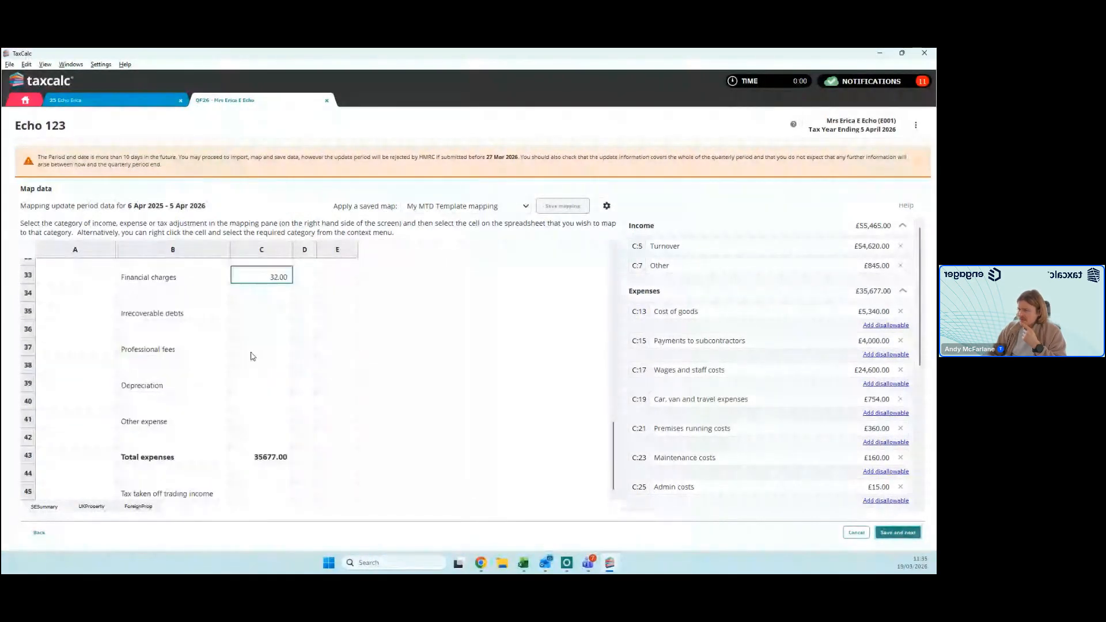
{"action": "scroll", "coordinate": [251, 356], "scroll_direction": "up", "scroll_amount": 5}
{"action": "scroll", "coordinate": [782, 327], "scroll_direction": "down", "scroll_amount": 2}
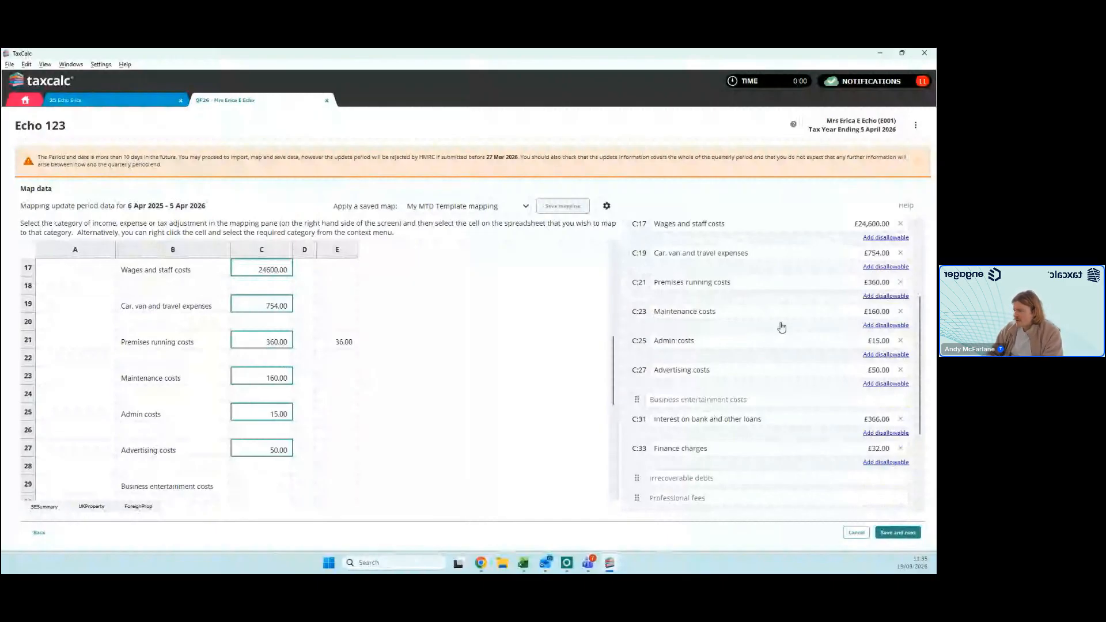
{"action": "scroll", "coordinate": [782, 327], "scroll_direction": "up", "scroll_amount": 3}
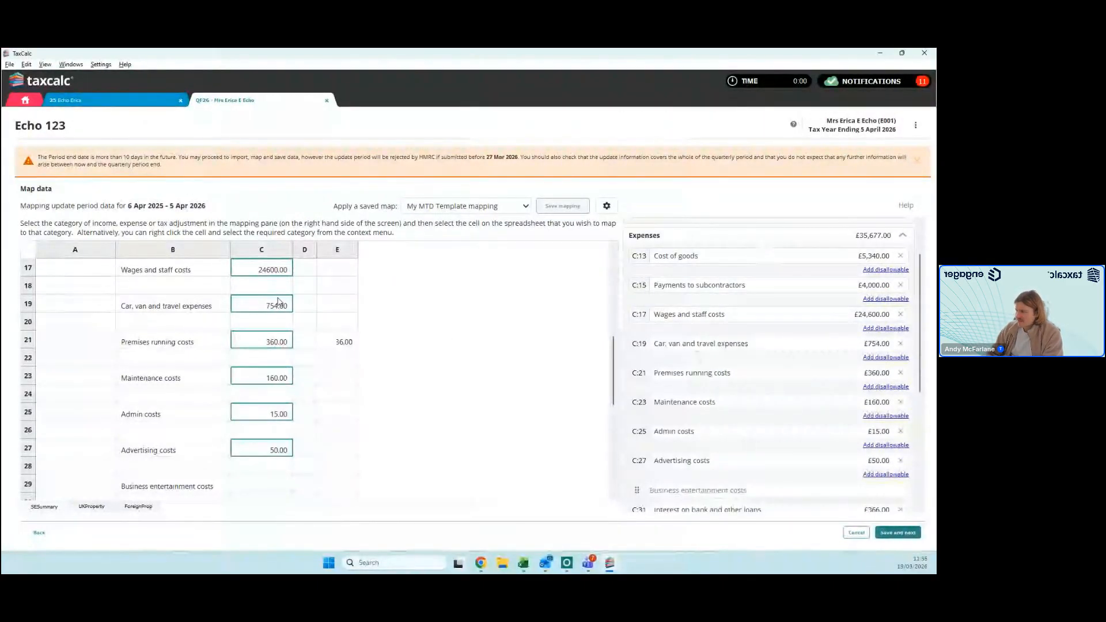
{"action": "mouse_move", "coordinate": [642, 286]}
{"action": "left_mouse_down"}
{"action": "mouse_move", "coordinate": [463, 328]}
{"action": "mouse_move", "coordinate": [661, 291]}
{"action": "left_mouse_up"}
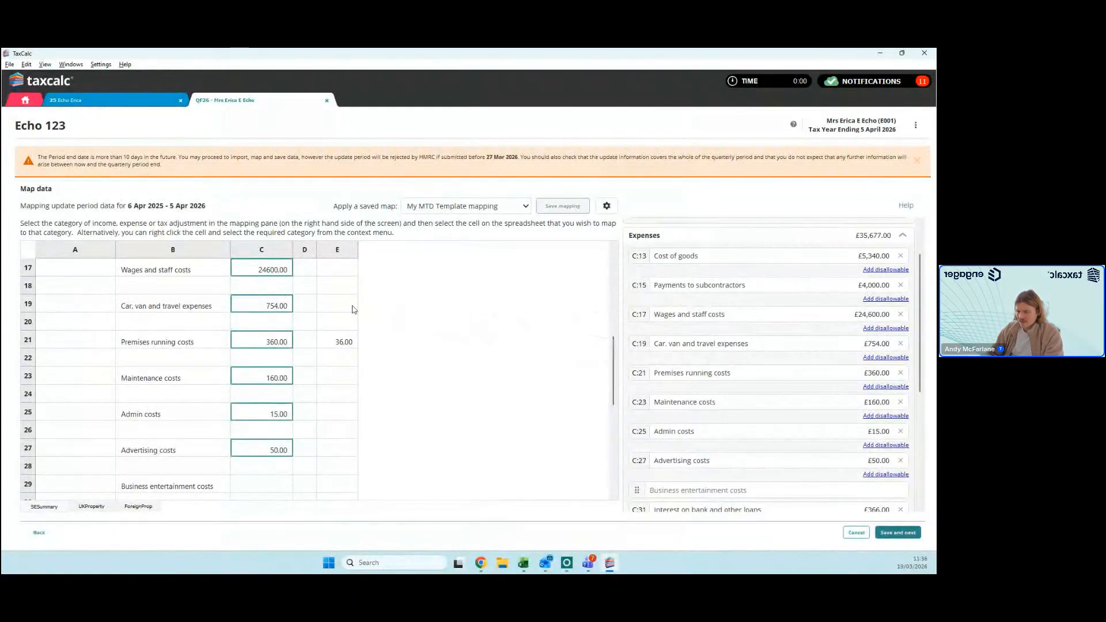
{"action": "scroll", "coordinate": [251, 310], "scroll_direction": "up", "scroll_amount": 3}
{"action": "right_click", "coordinate": [272, 306]}
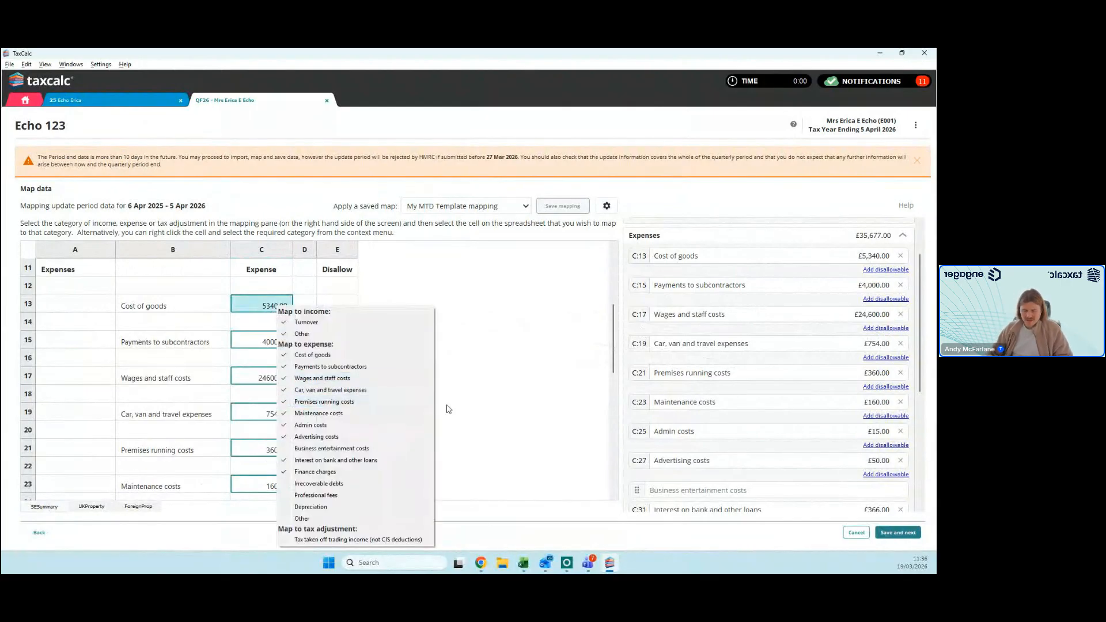
{"action": "left_click", "coordinate": [499, 389]}
{"action": "scroll", "coordinate": [505, 386], "scroll_direction": "up", "scroll_amount": 4}
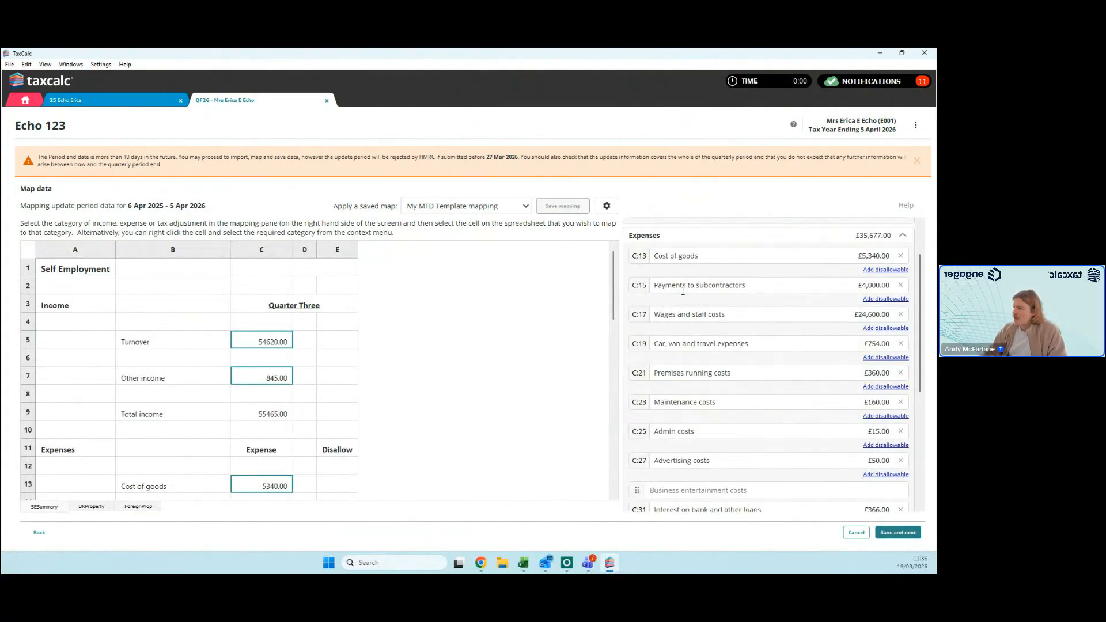
Step: Open a disallowable entry for wages and staff costs without an amount, and save the mapped data to reach the import summary
{"action": "left_click", "coordinate": [882, 329]}
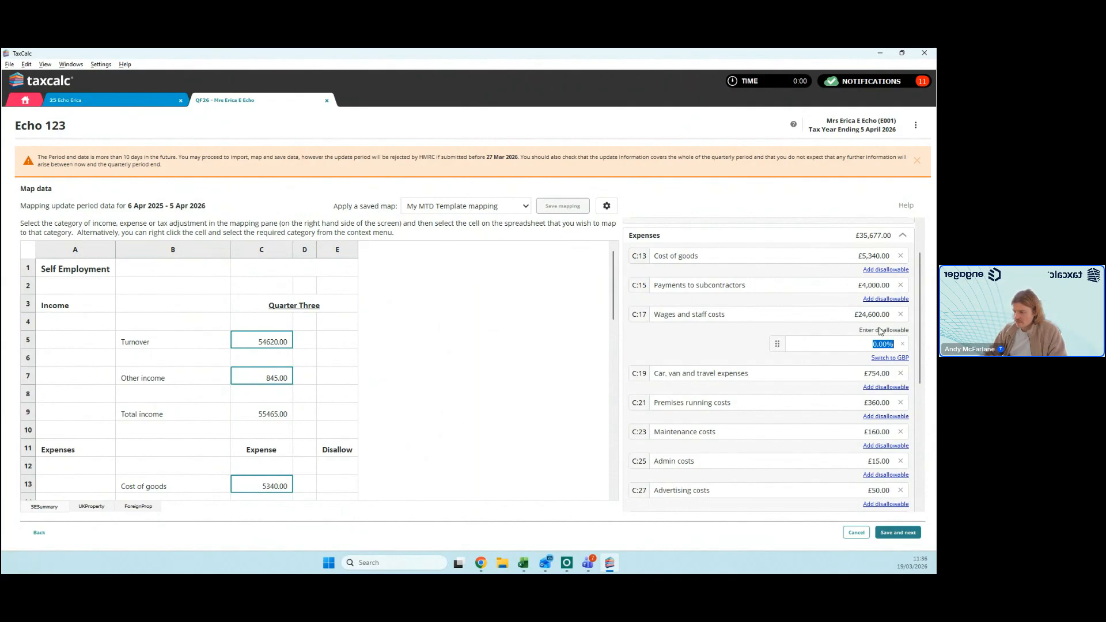
{"action": "left_click", "coordinate": [782, 378]}
{"action": "left_click", "coordinate": [898, 532]}
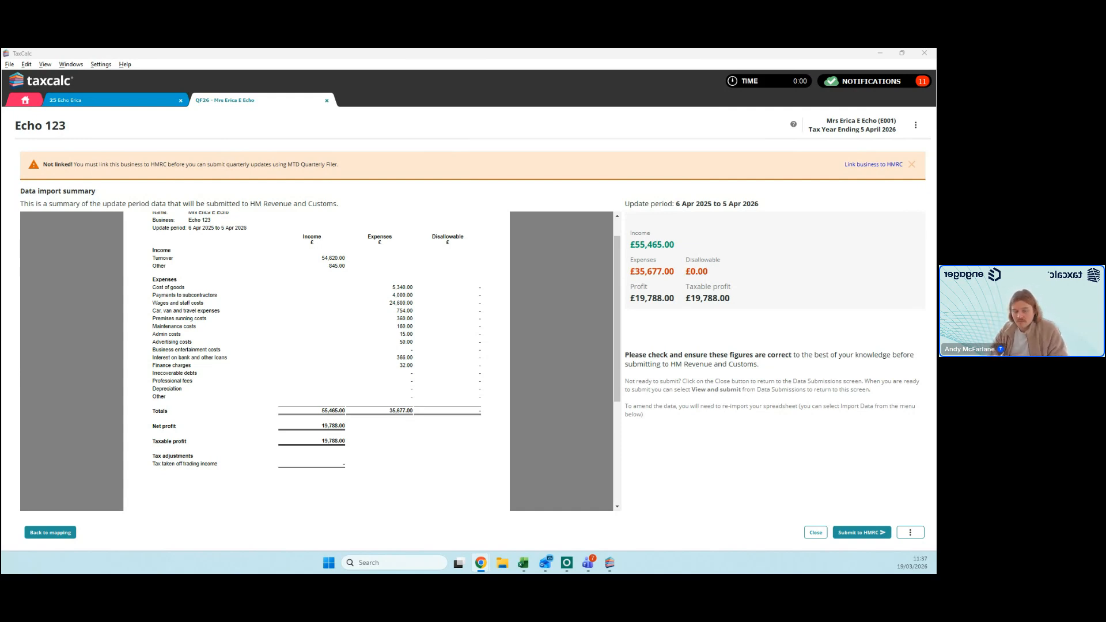
Step: Close the Quarterly Filer and the individual's SA100 return without saving the changes, returning to the home screen
{"action": "left_click", "coordinate": [327, 101]}
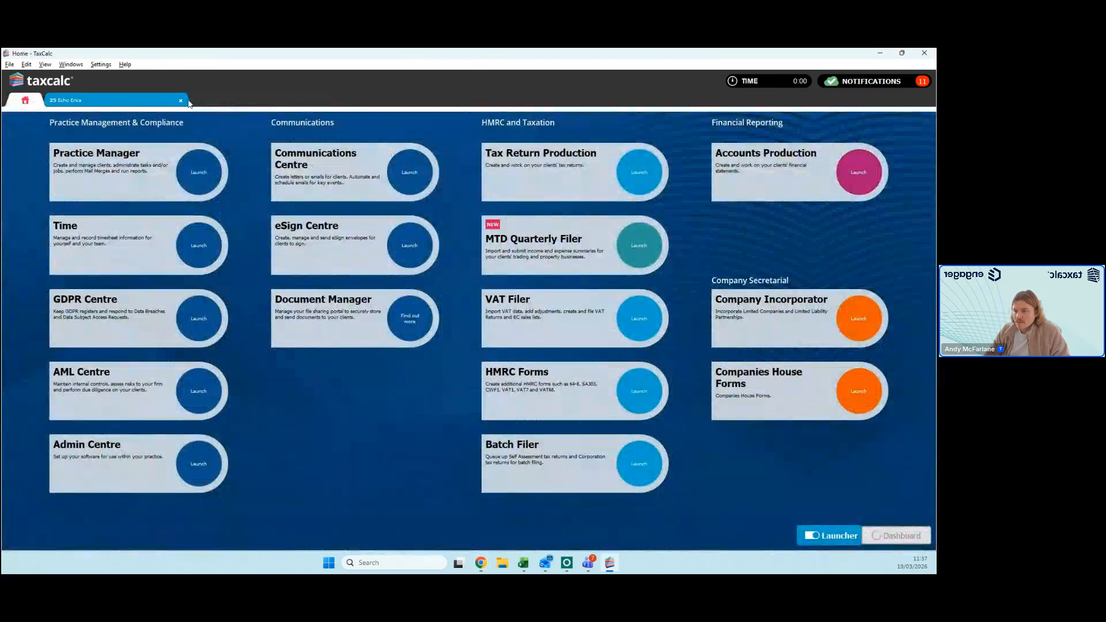
{"action": "left_click", "coordinate": [181, 101]}
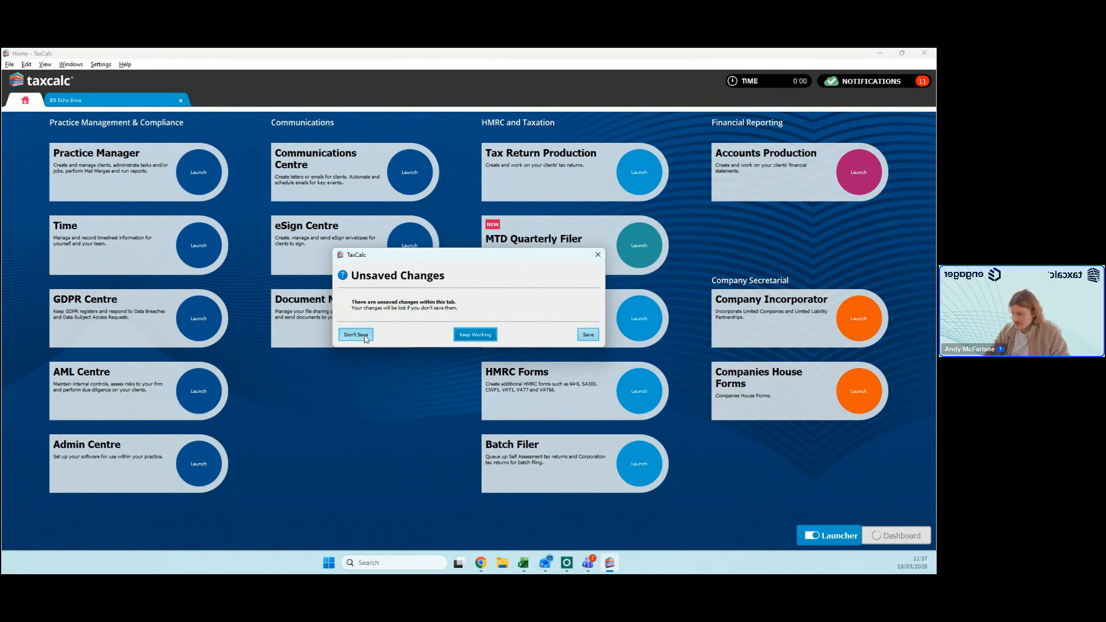
{"action": "left_click", "coordinate": [356, 335]}
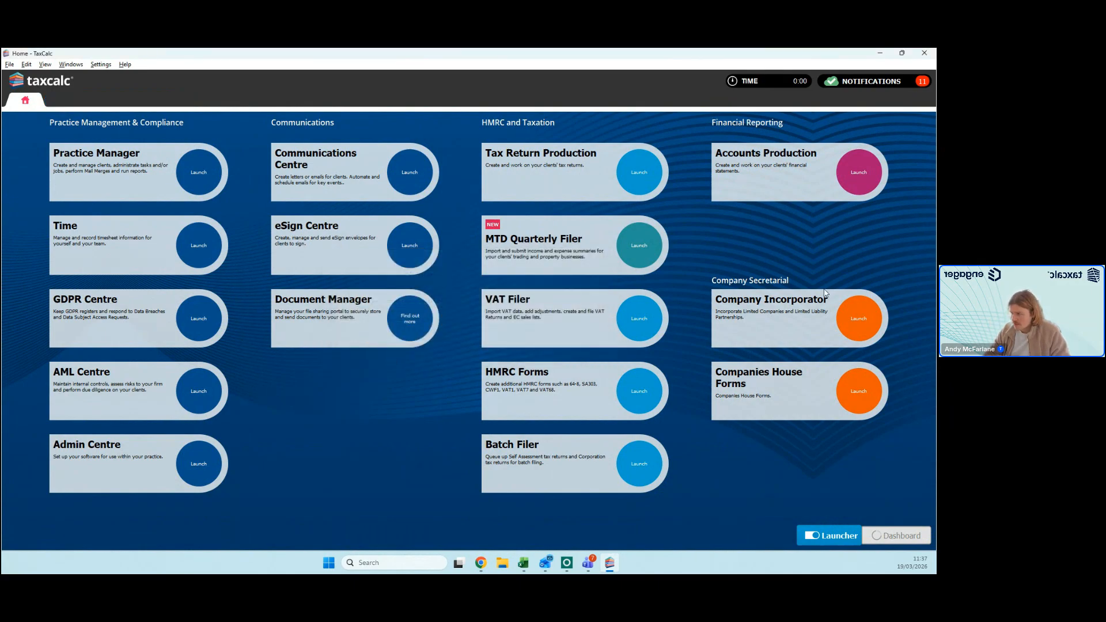
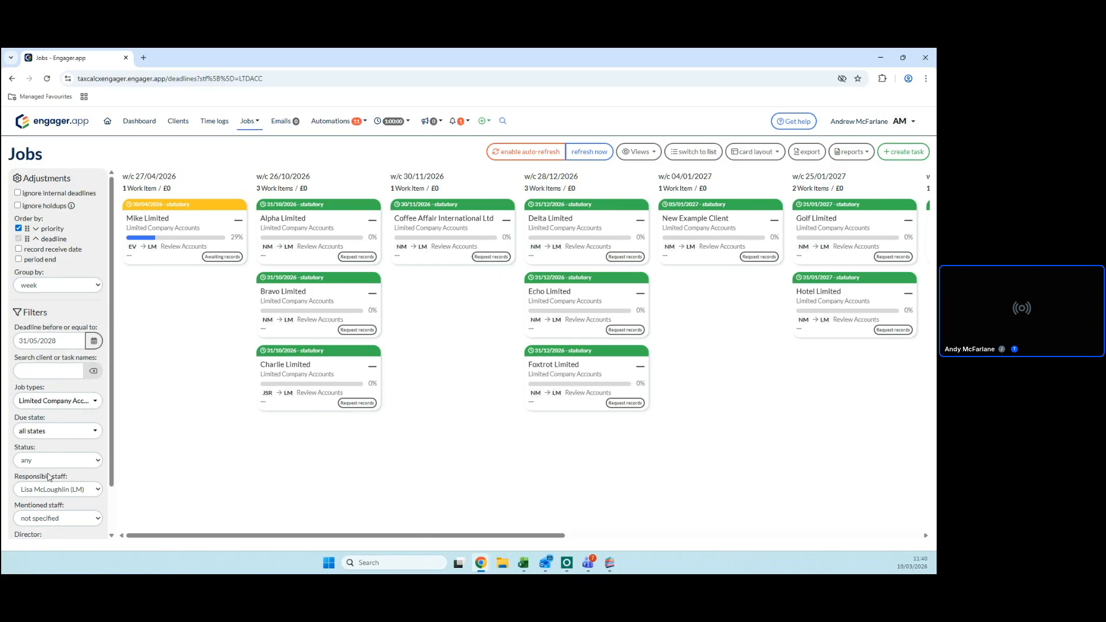
Step: Show jobs for all staff members and filter the board to the SA100 job type instead of Limited Company Accounts
{"action": "left_click", "coordinate": [61, 490]}
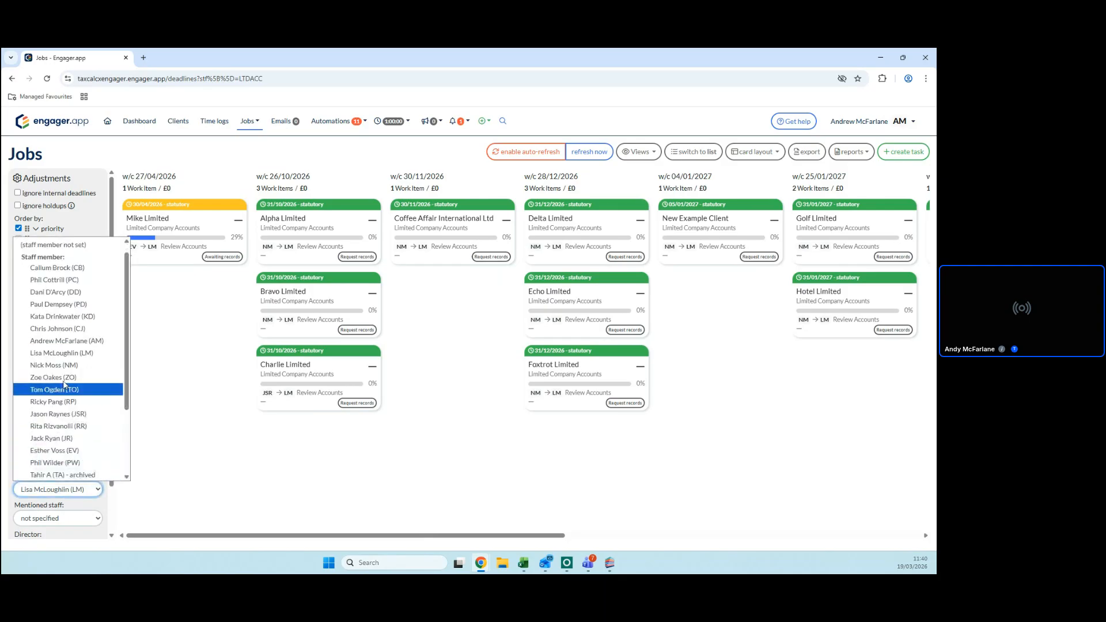
{"action": "scroll", "coordinate": [67, 353], "scroll_direction": "up", "scroll_amount": 1}
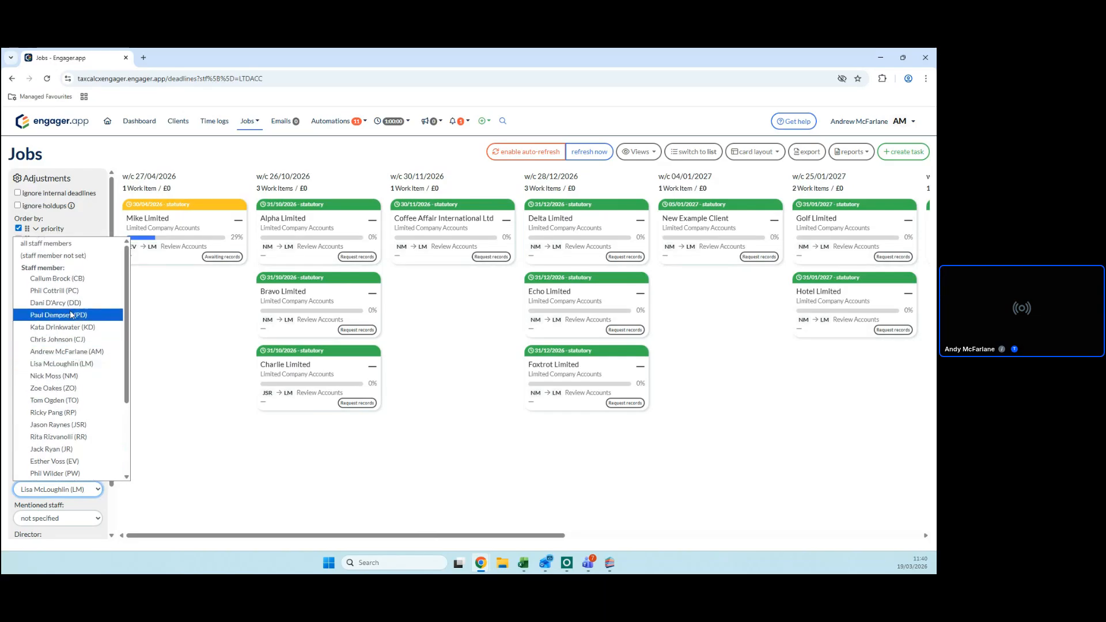
{"action": "left_click", "coordinate": [64, 244]}
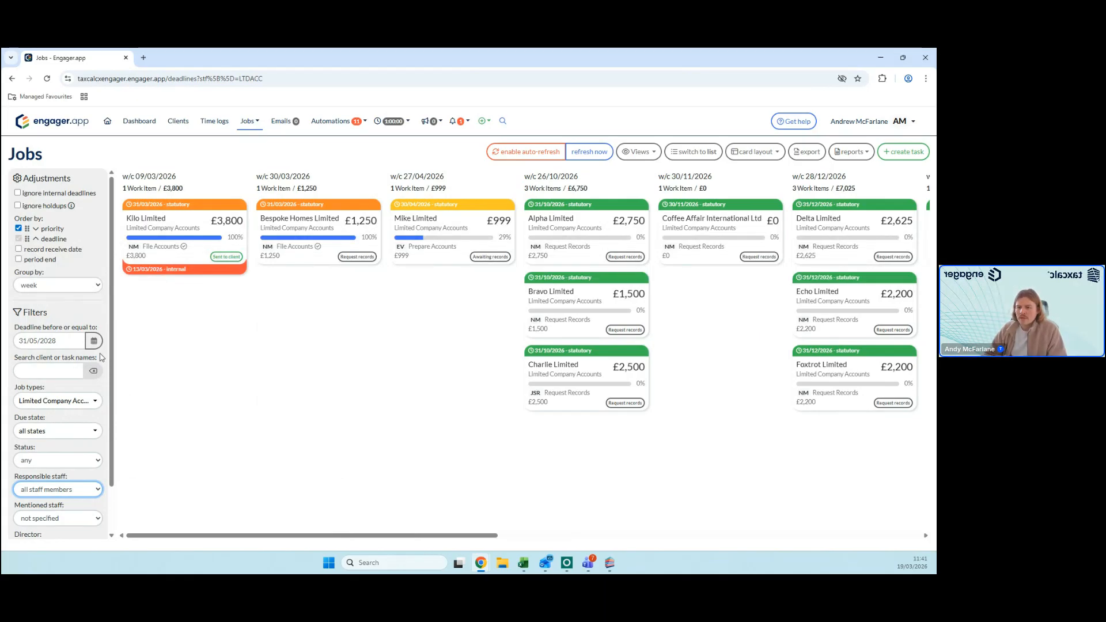
{"action": "left_click", "coordinate": [64, 401]}
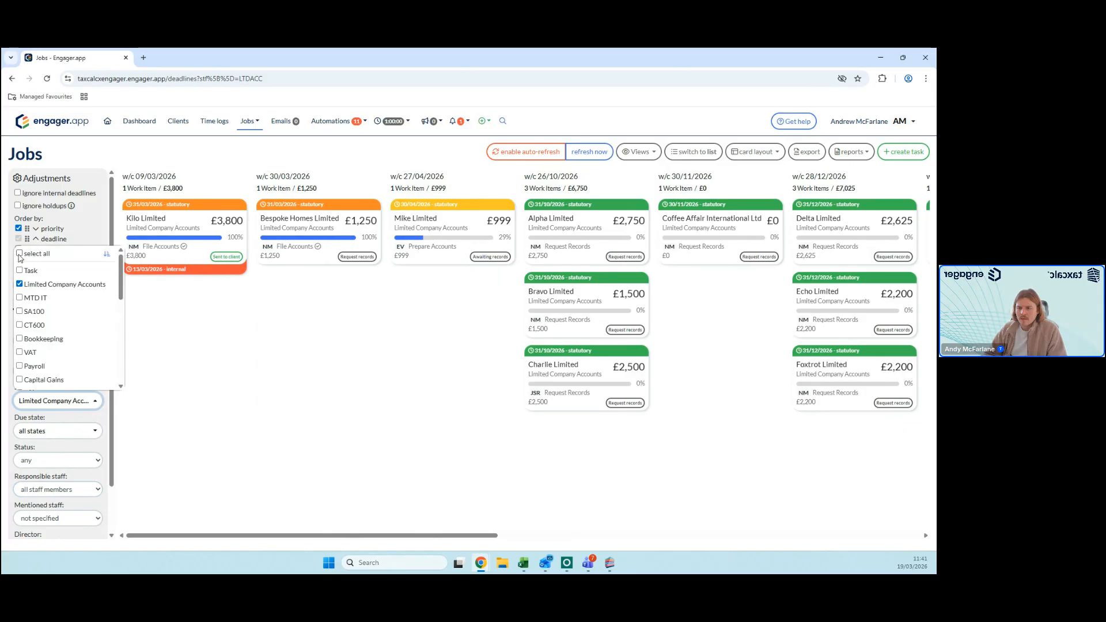
{"action": "left_click", "coordinate": [20, 284]}
{"action": "left_click", "coordinate": [20, 311]}
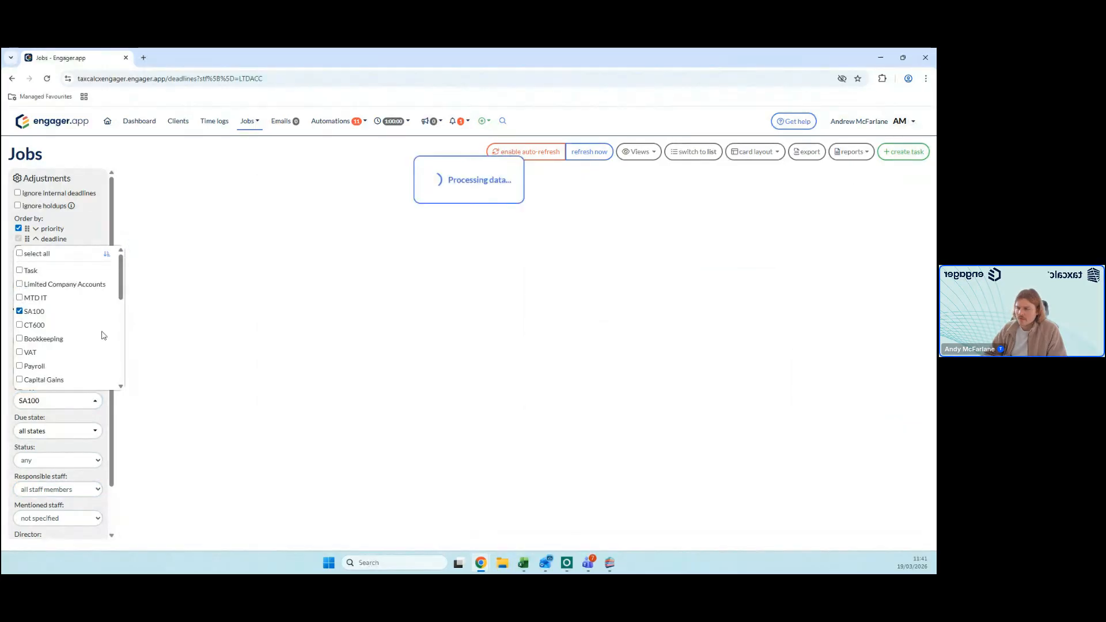
{"action": "left_click", "coordinate": [181, 346]}
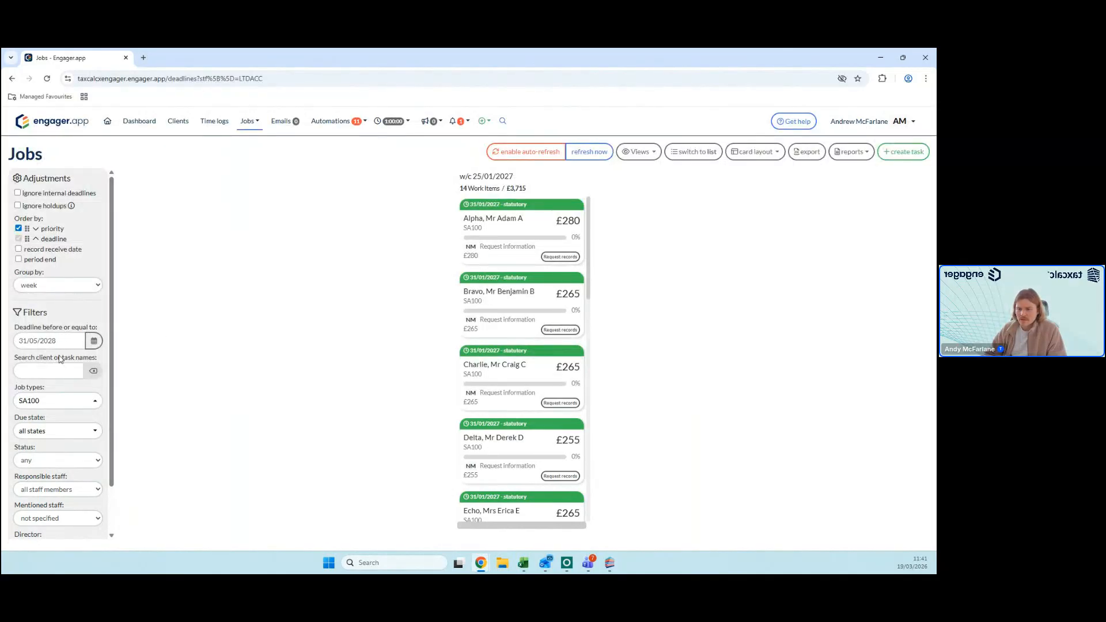
Step: Group the SA100 jobs by staff member, and finally by status
{"action": "left_click", "coordinate": [58, 286]}
{"action": "left_click", "coordinate": [40, 337]}
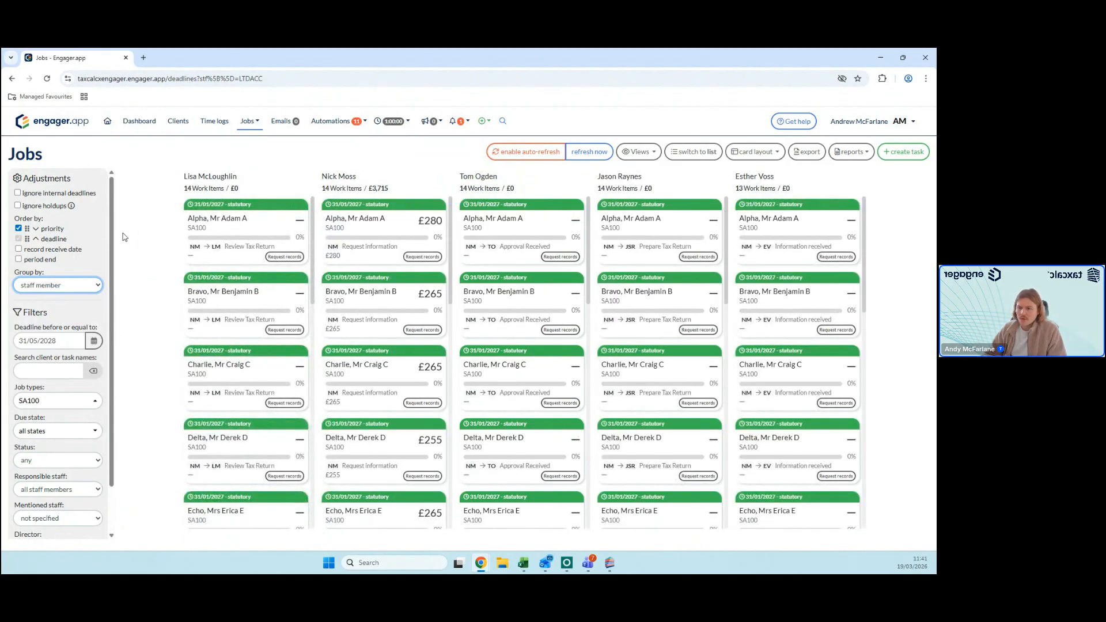
{"action": "left_click", "coordinate": [93, 282]}
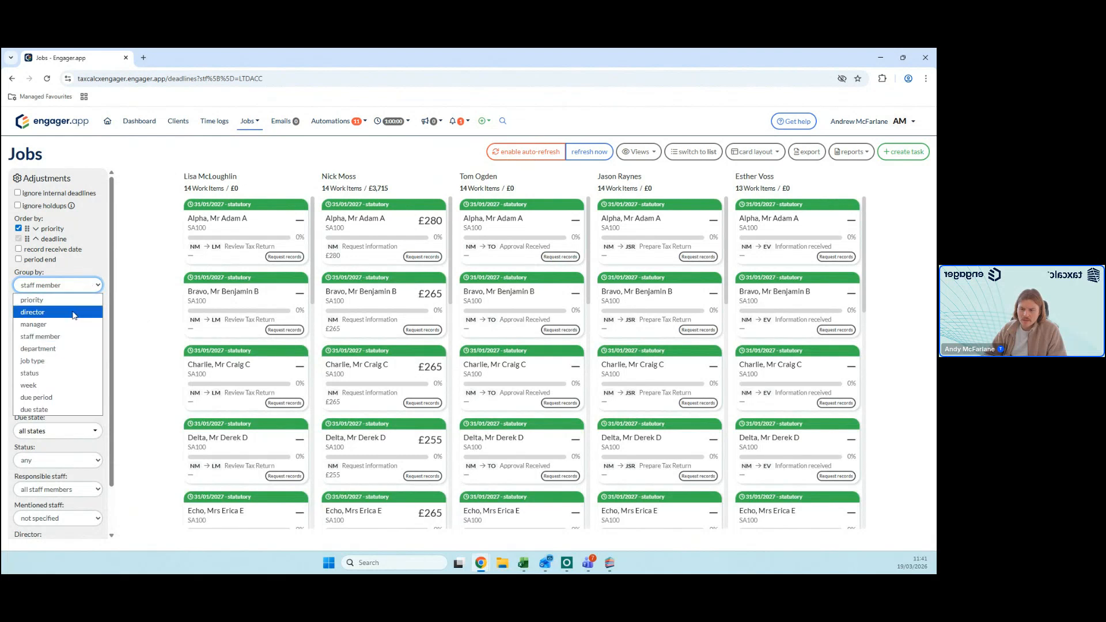
{"action": "left_click", "coordinate": [57, 372]}
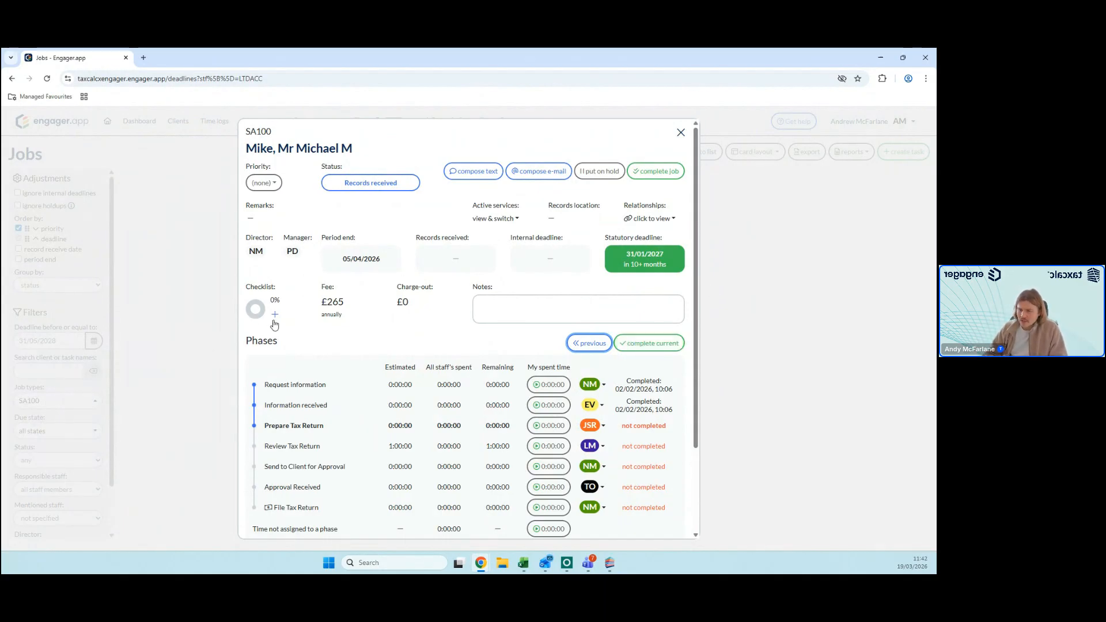
Step: Review the service checklist of the SA100 job whose records have been received, and close the checklist and the job
{"action": "left_click", "coordinate": [276, 314]}
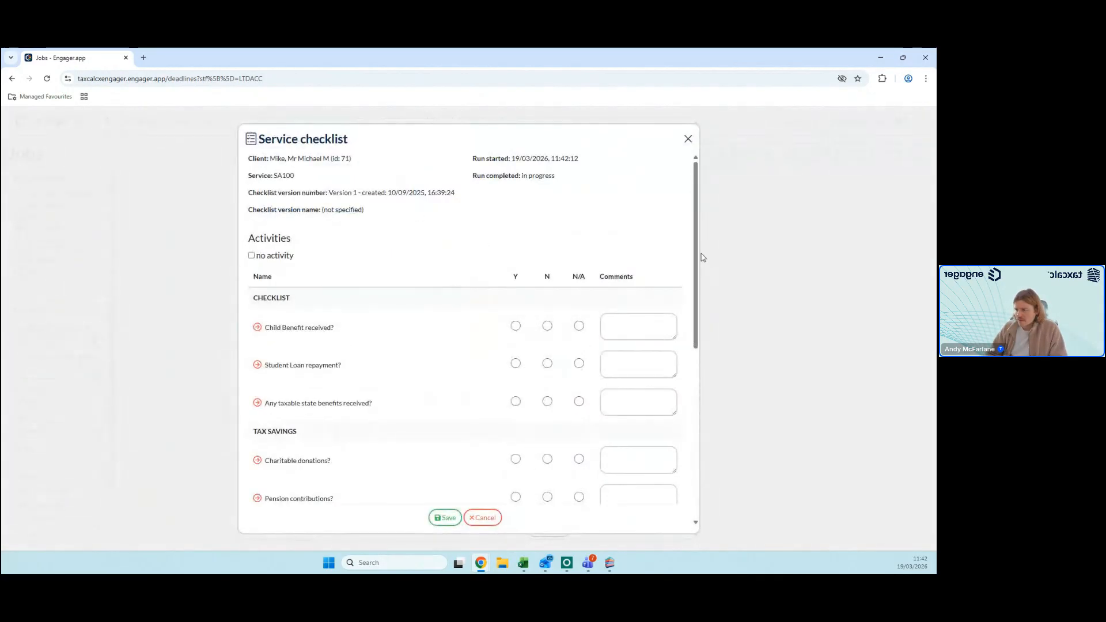
{"action": "left_click_drag", "start_coordinate": [696, 251], "coordinate": [706, 282]}
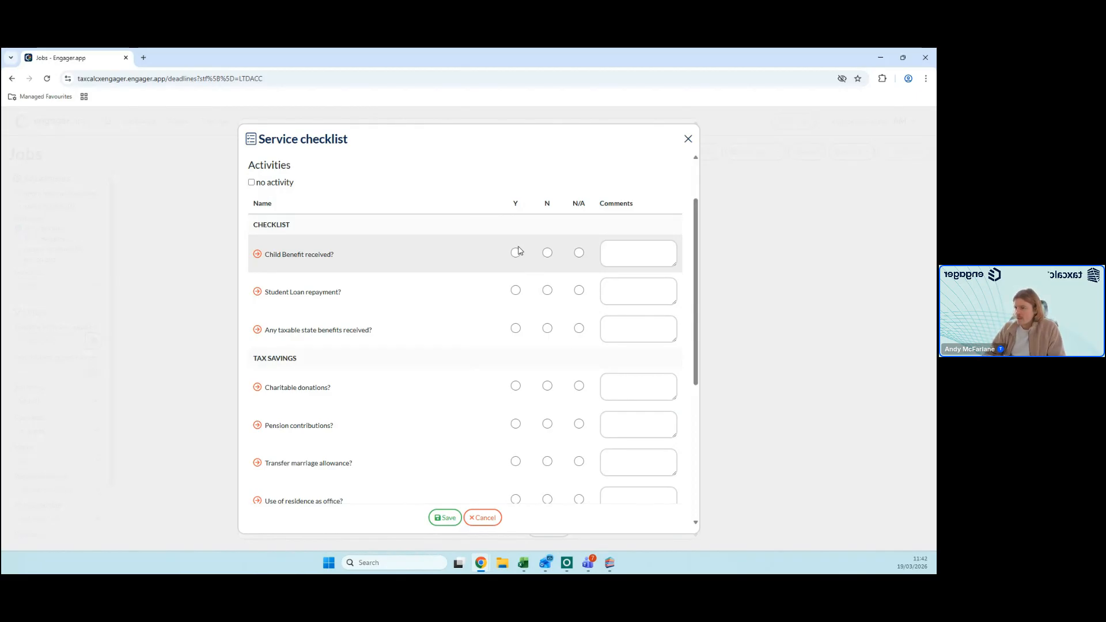
{"action": "left_click", "coordinate": [688, 138]}
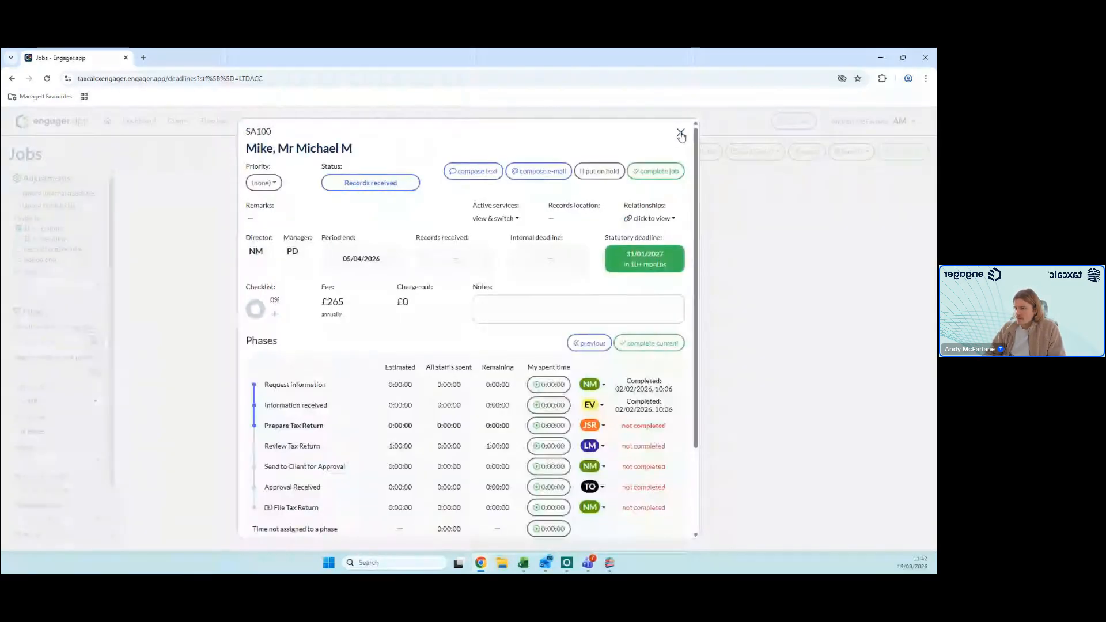
{"action": "left_click", "coordinate": [681, 135]}
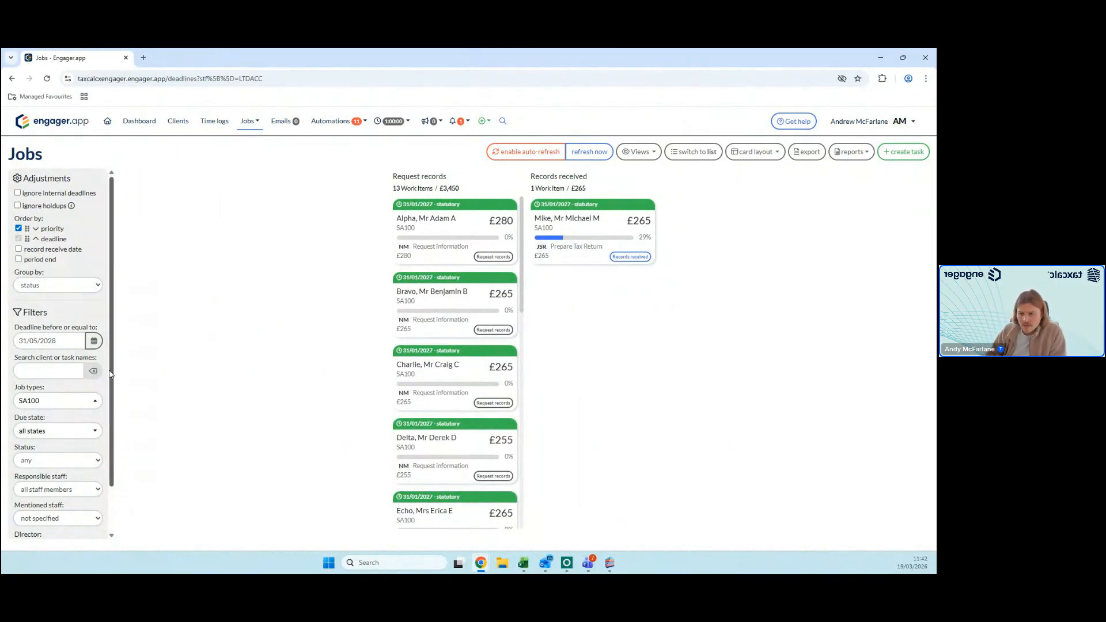
Step: Include all job types in the jobs filter and look through the list of available types
{"action": "left_click", "coordinate": [57, 400]}
{"action": "left_click", "coordinate": [19, 254]}
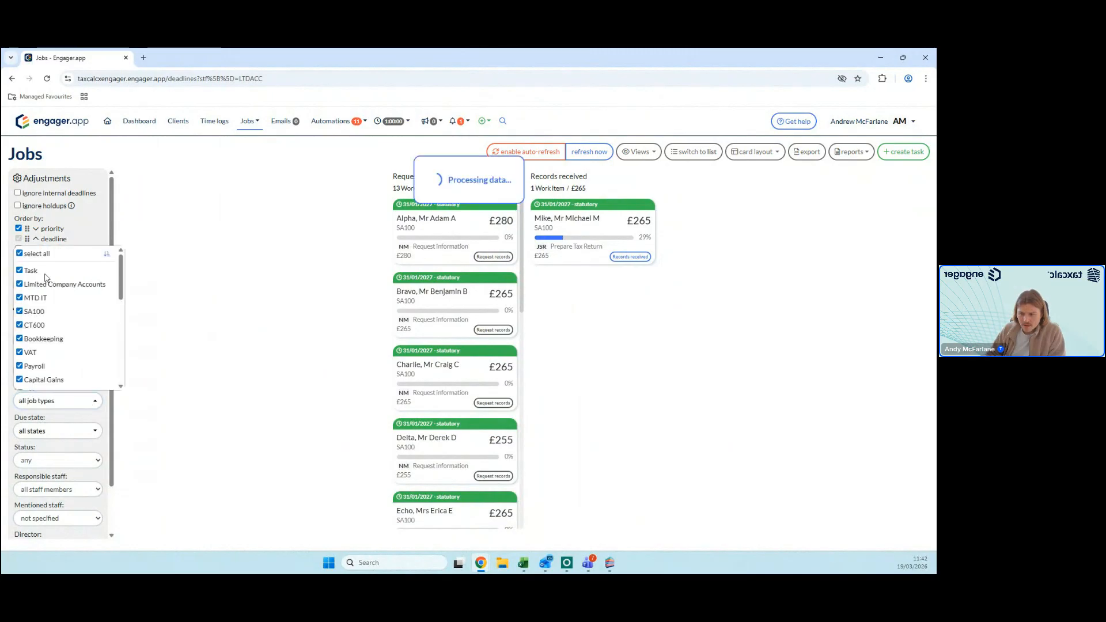
{"action": "scroll", "coordinate": [41, 300], "scroll_direction": "down", "scroll_amount": 1}
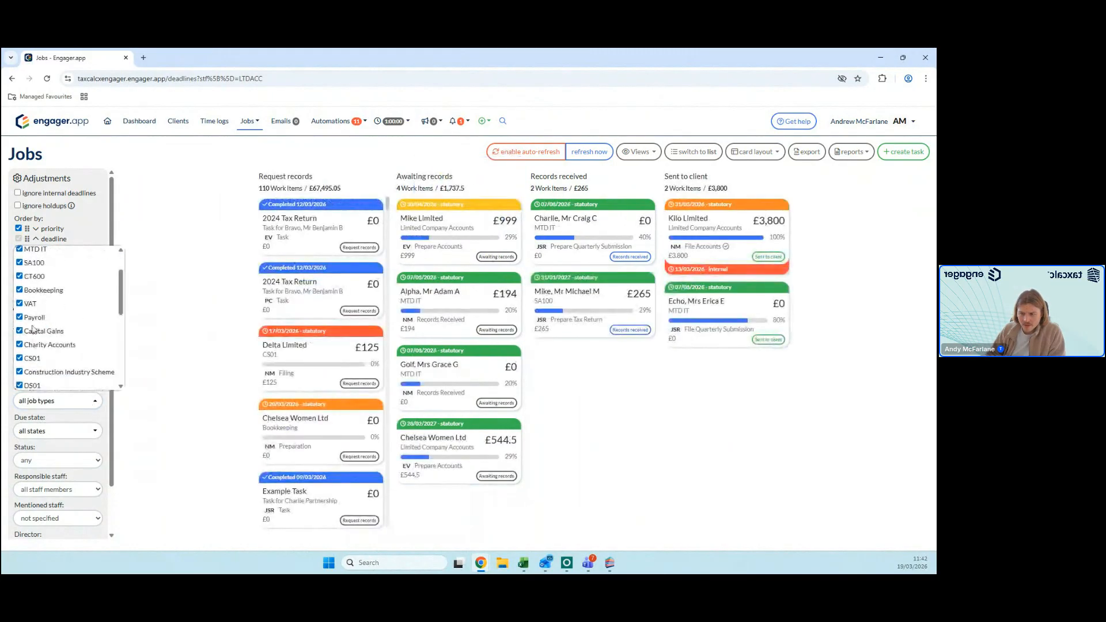
{"action": "scroll", "coordinate": [35, 328], "scroll_direction": "down", "scroll_amount": 2}
{"action": "scroll", "coordinate": [55, 305], "scroll_direction": "down", "scroll_amount": 2}
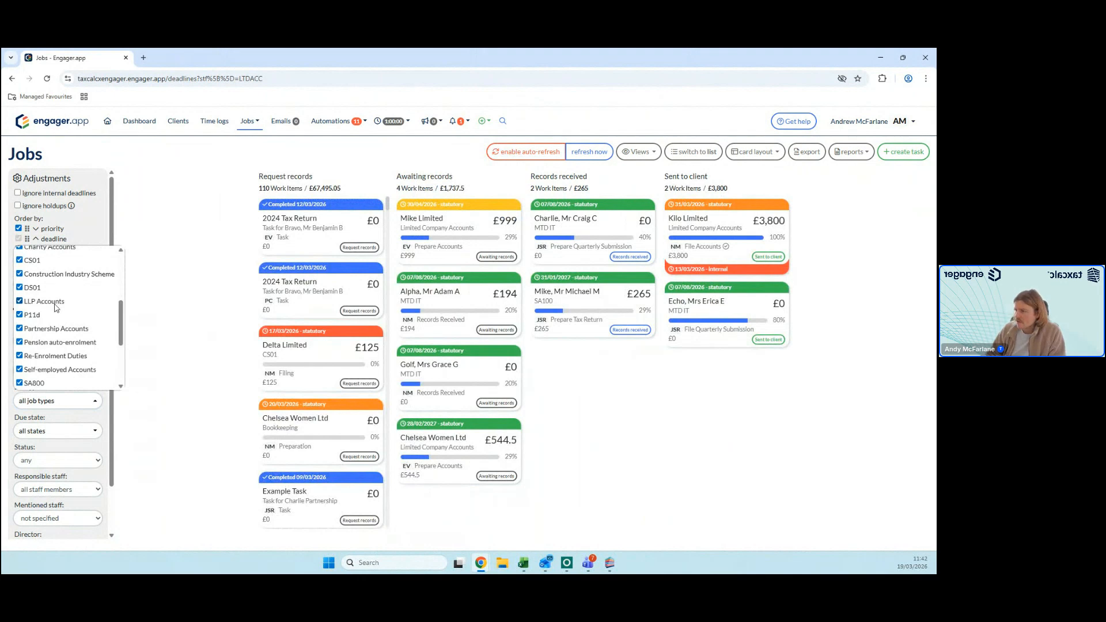
{"action": "scroll", "coordinate": [69, 306], "scroll_direction": "up", "scroll_amount": 5}
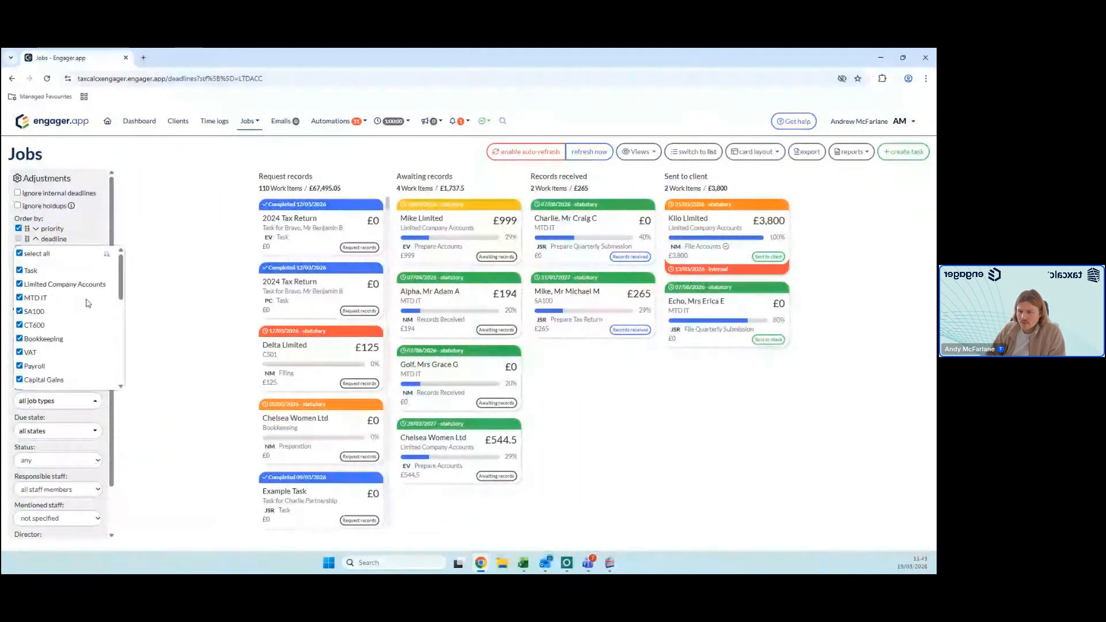
Step: Narrow the job type filter to Payroll only, and restore all job types
{"action": "left_click", "coordinate": [20, 254]}
{"action": "left_click", "coordinate": [20, 367]}
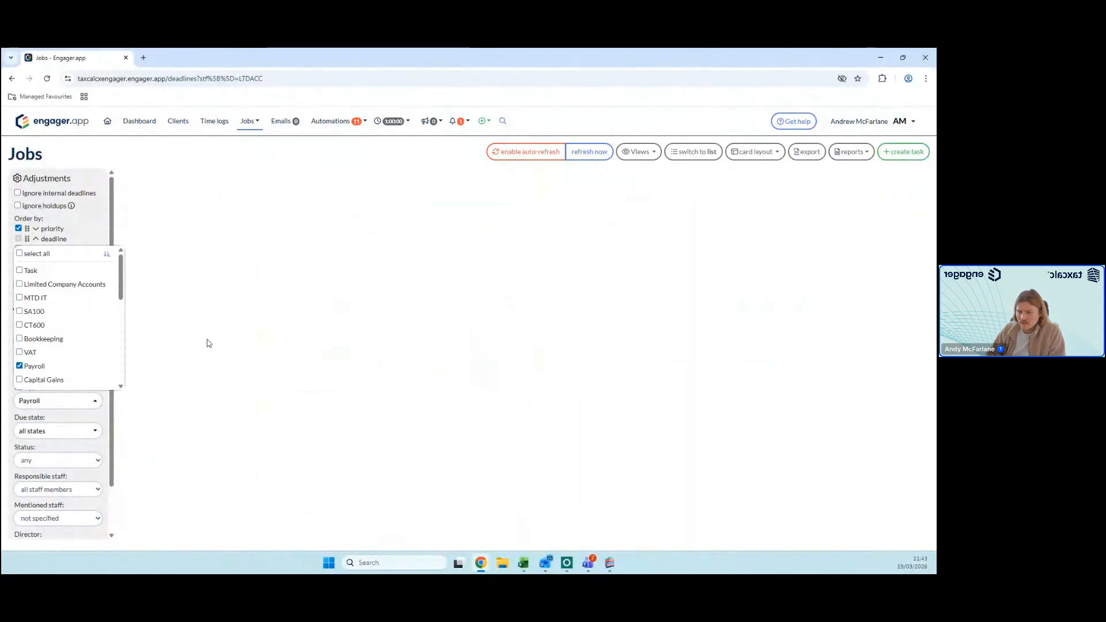
{"action": "left_click", "coordinate": [19, 367]}
{"action": "left_click", "coordinate": [19, 254]}
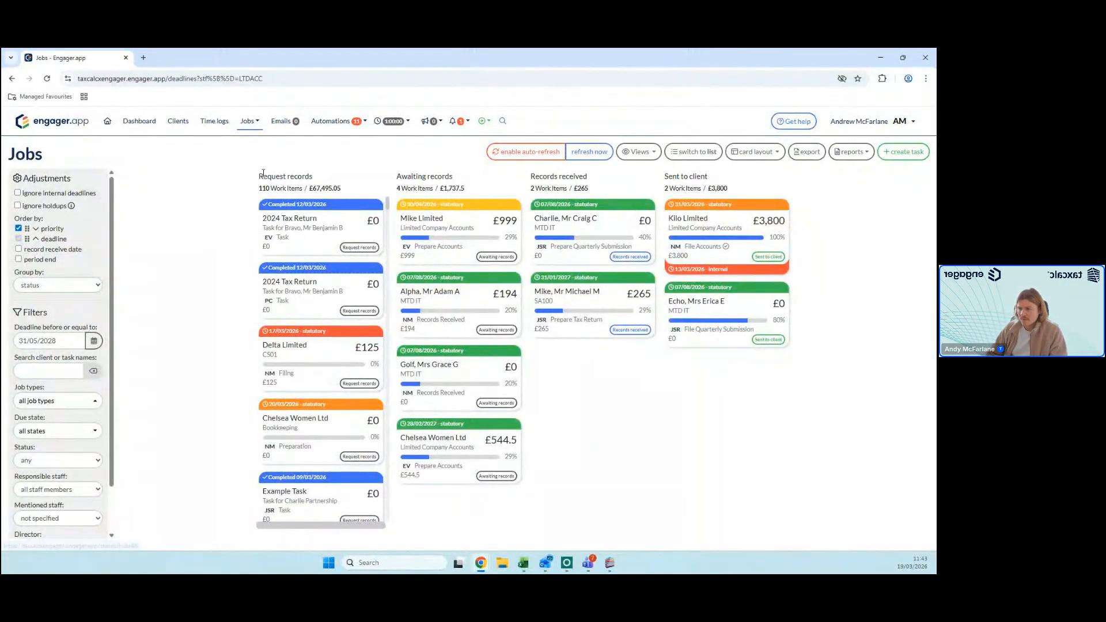
Step: Open the prospect Bennett Verby Limited from the client list and review its services and pricing factors
{"action": "left_click", "coordinate": [170, 124]}
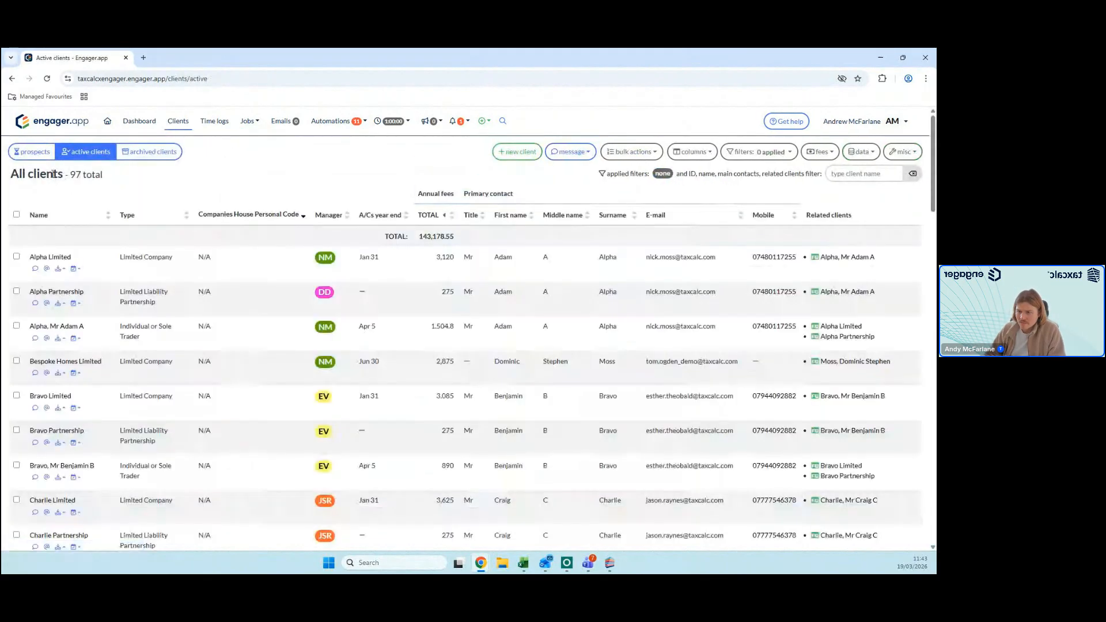
{"action": "left_click", "coordinate": [38, 153]}
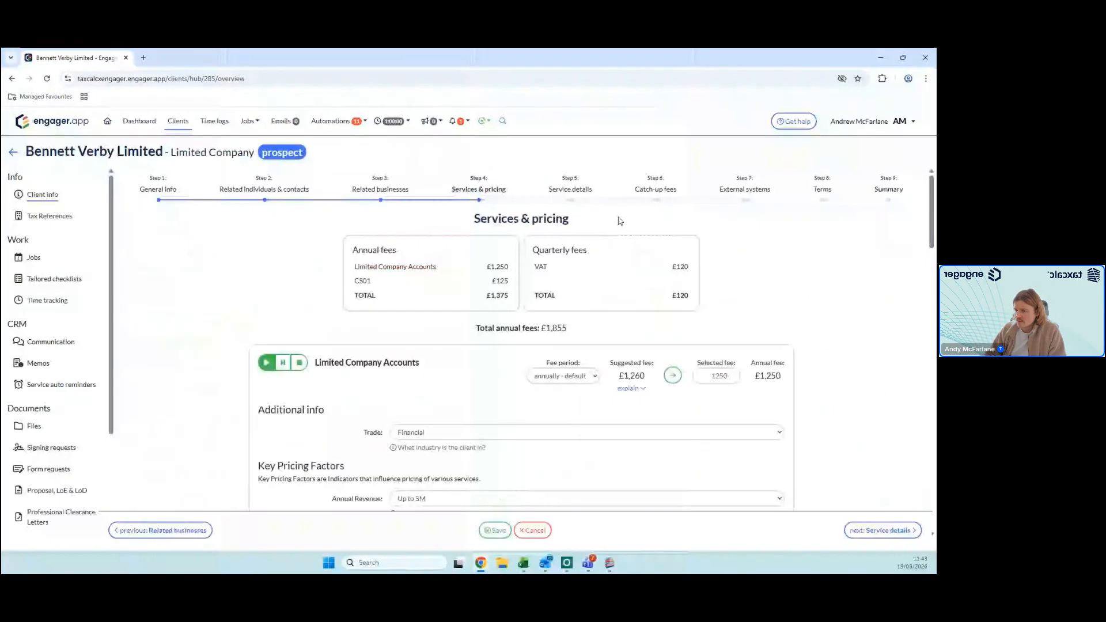
{"action": "scroll", "coordinate": [620, 221], "scroll_direction": "down", "scroll_amount": 3}
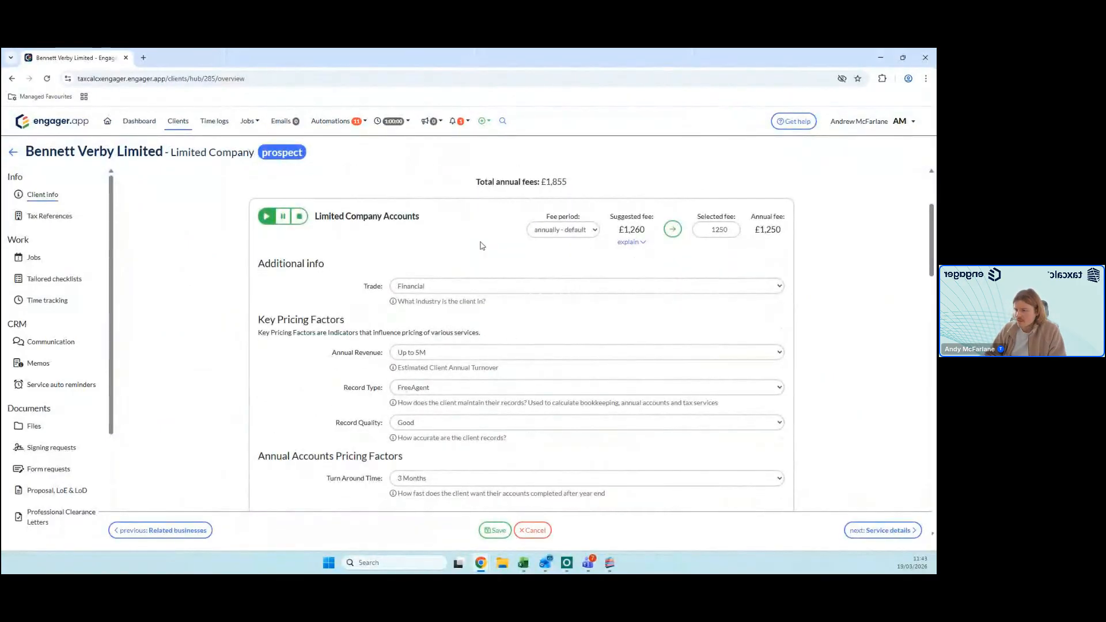
{"action": "scroll", "coordinate": [482, 245], "scroll_direction": "down", "scroll_amount": 7}
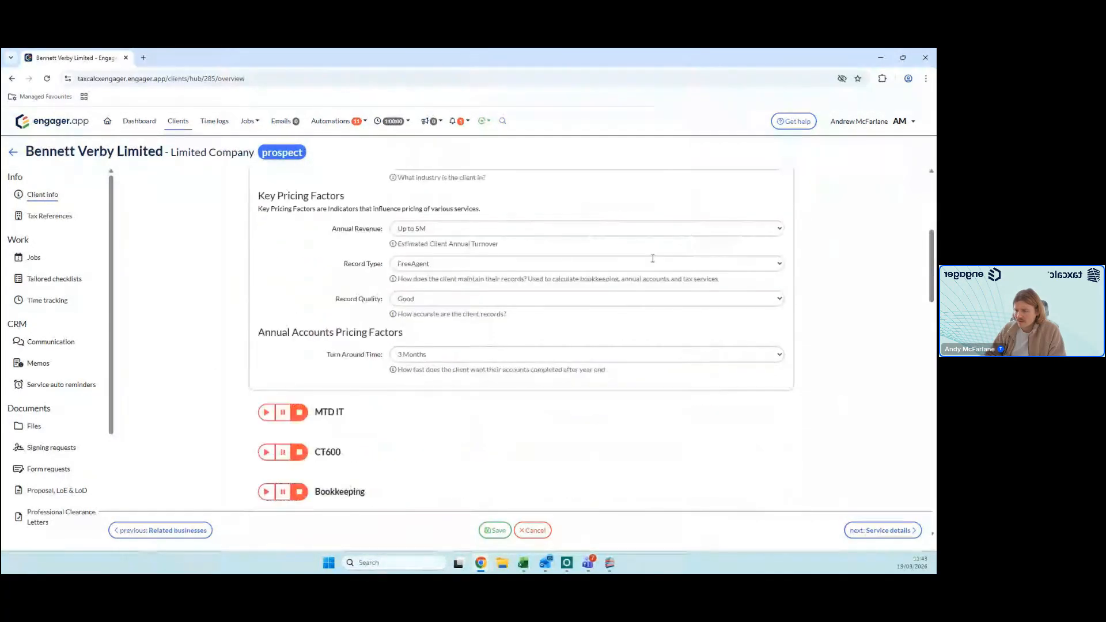
{"action": "scroll", "coordinate": [580, 367], "scroll_direction": "down", "scroll_amount": 7}
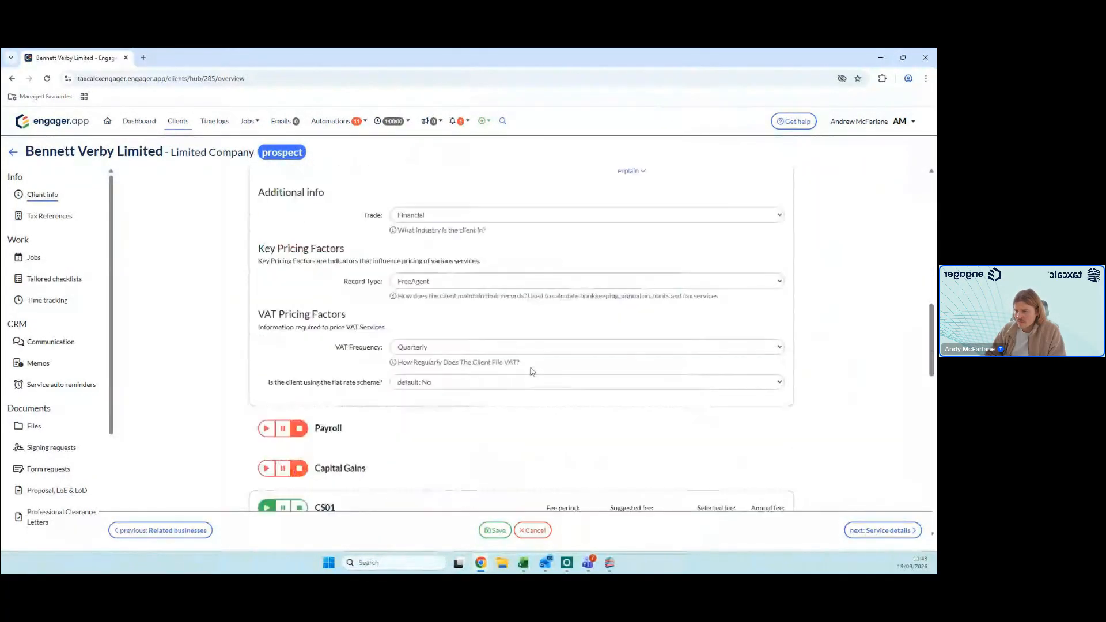
Step: Activate the Payroll service for the prospect, review its pricing factors and the fee summary, and leave without saving the changes
{"action": "scroll", "coordinate": [461, 383], "scroll_direction": "up", "scroll_amount": 2}
{"action": "left_click", "coordinate": [266, 304]}
{"action": "scroll", "coordinate": [524, 357], "scroll_direction": "down", "scroll_amount": 2}
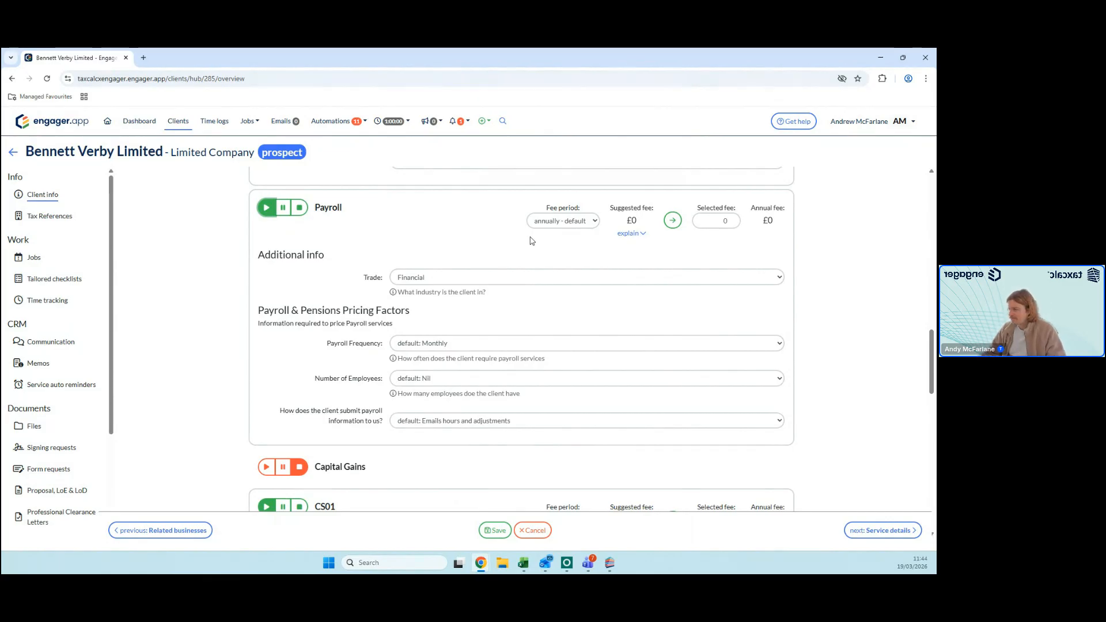
{"action": "scroll", "coordinate": [582, 260], "scroll_direction": "up", "scroll_amount": 2}
{"action": "scroll", "coordinate": [594, 243], "scroll_direction": "up", "scroll_amount": 6}
{"action": "scroll", "coordinate": [594, 255], "scroll_direction": "up", "scroll_amount": 8}
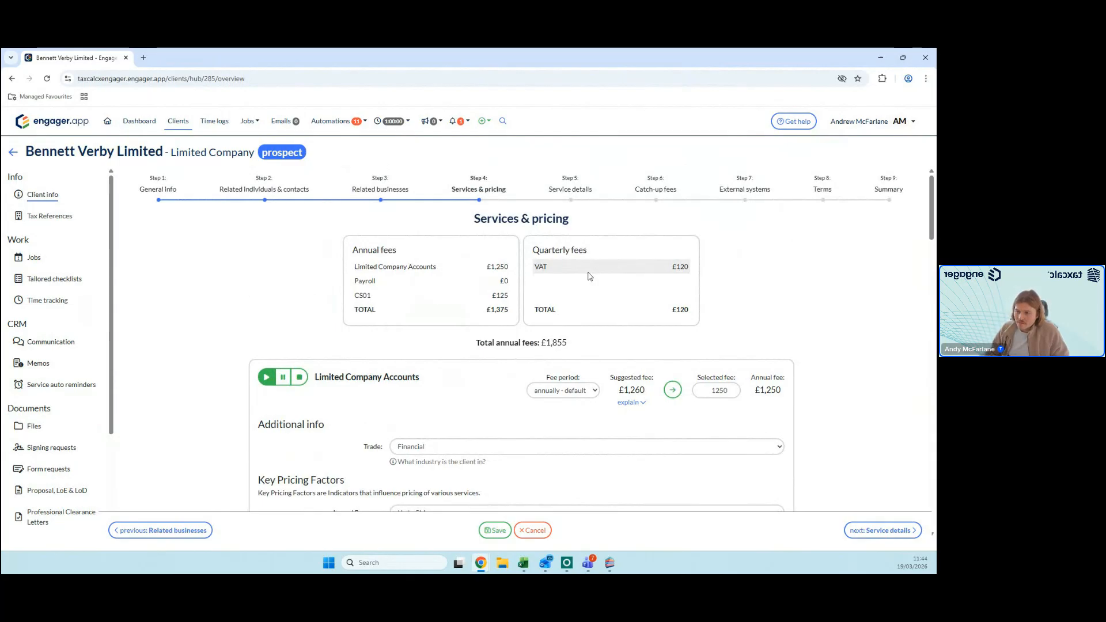
{"action": "left_click", "coordinate": [180, 122]}
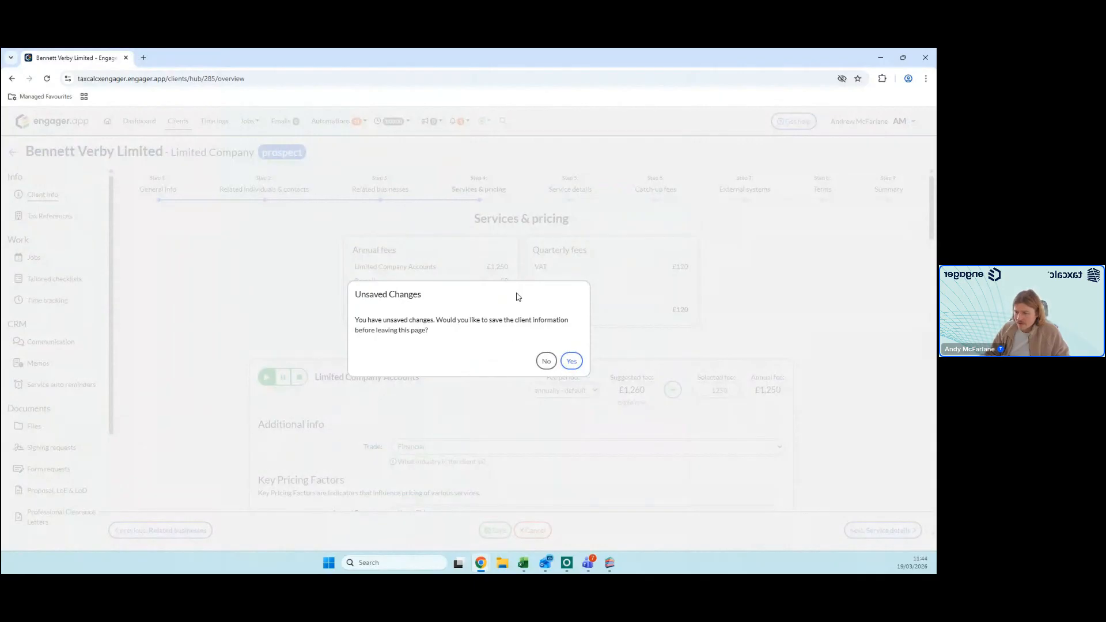
{"action": "left_click", "coordinate": [547, 361]}
Step: Open the client Alpha Limited, compare its details with the linked TaxCalc record, and close the comparison
{"action": "left_click", "coordinate": [54, 259]}
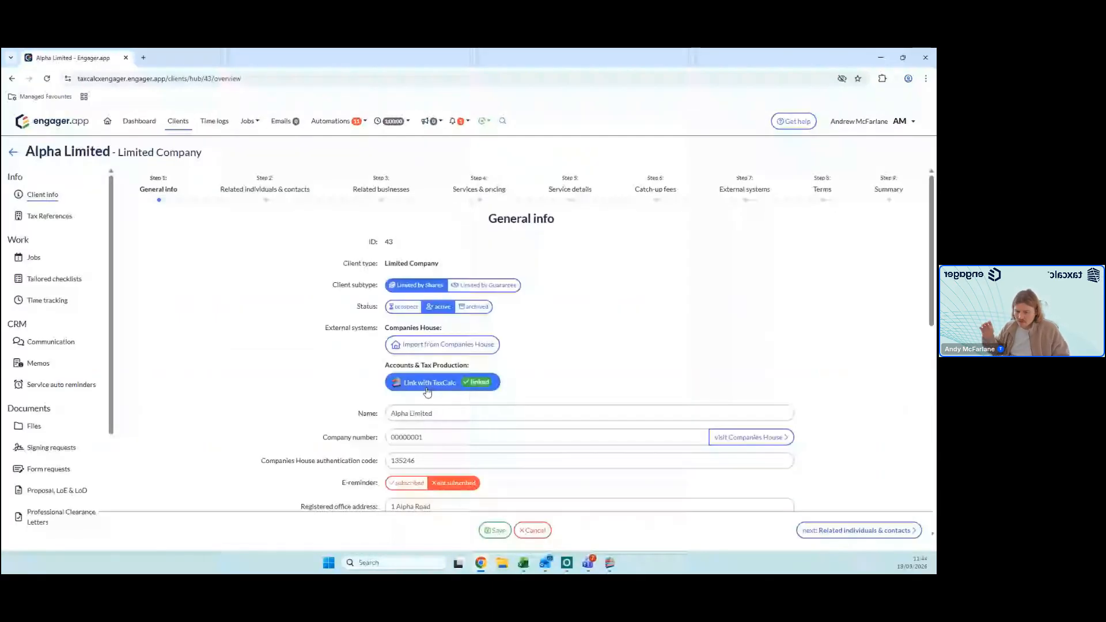
{"action": "left_click", "coordinate": [427, 390]}
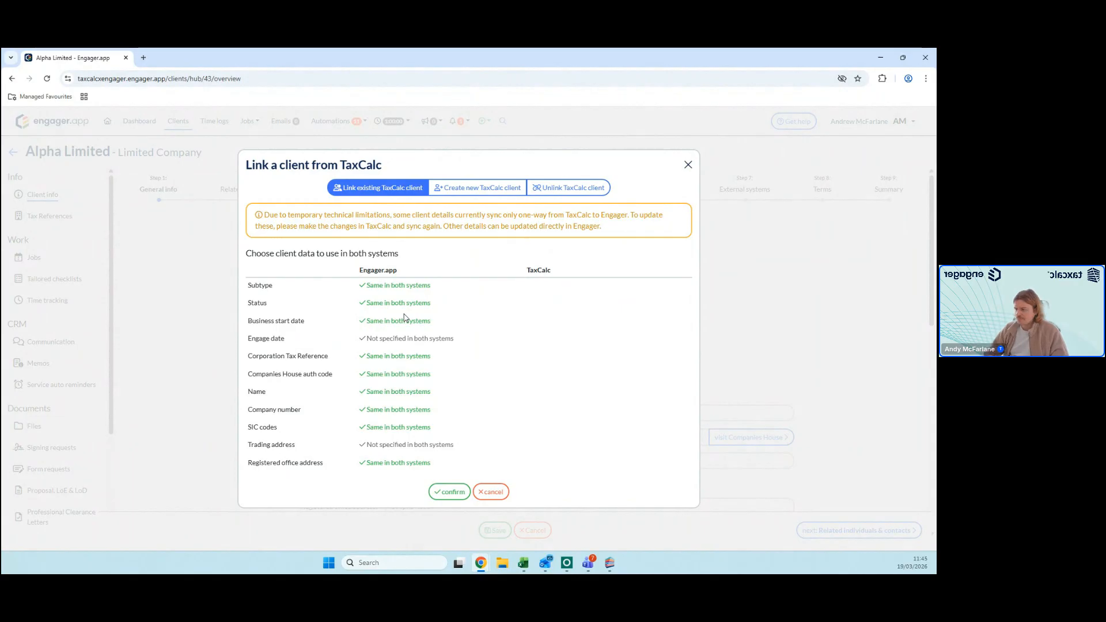
{"action": "left_click", "coordinate": [688, 165]}
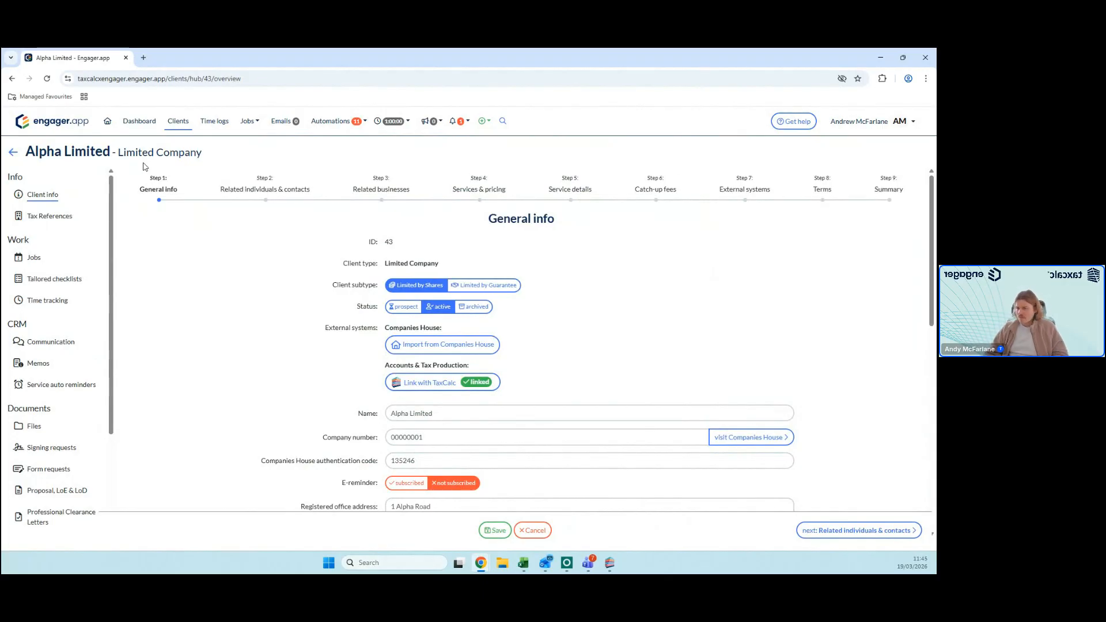
Step: Open the Engager.app homepage in a new browser tab
{"action": "left_click", "coordinate": [144, 58]}
{"action": "type", "text": "eng"}
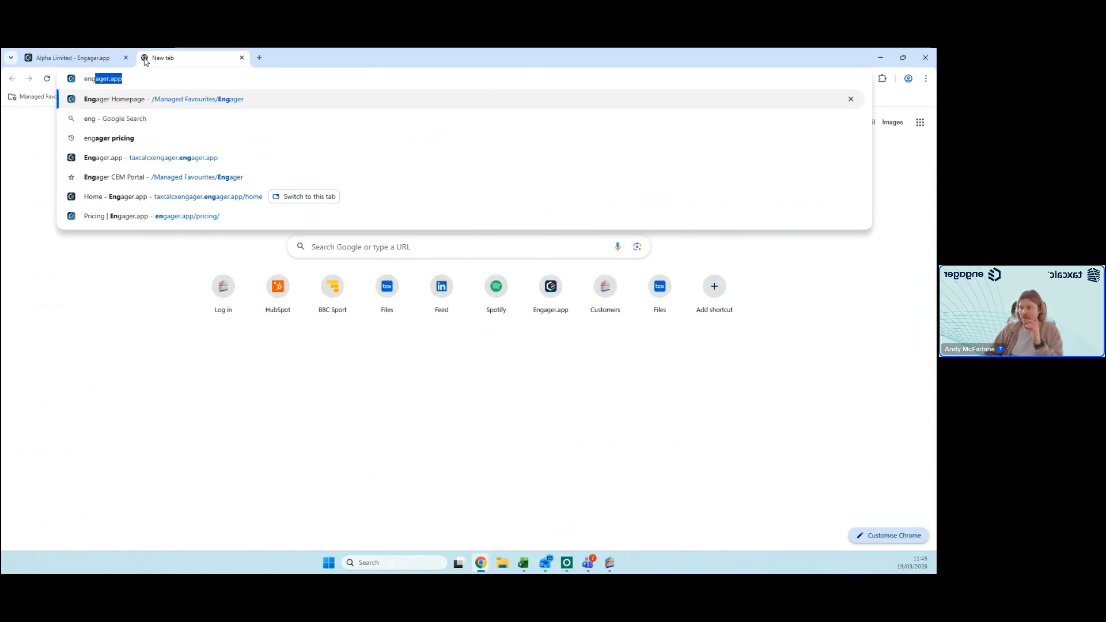
{"action": "key", "text": "Return"}
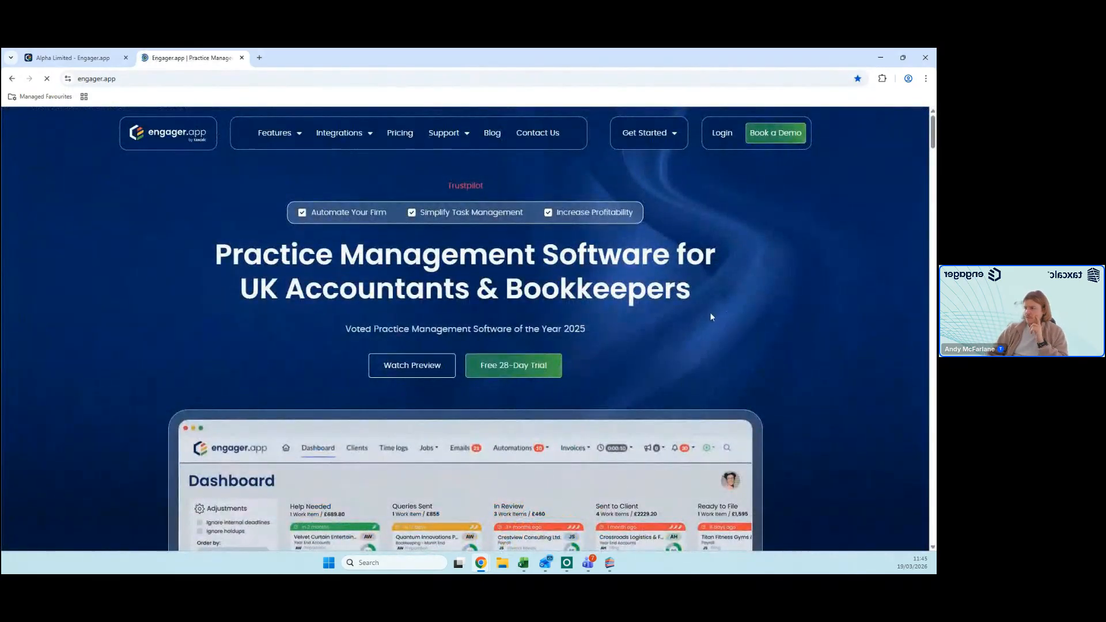